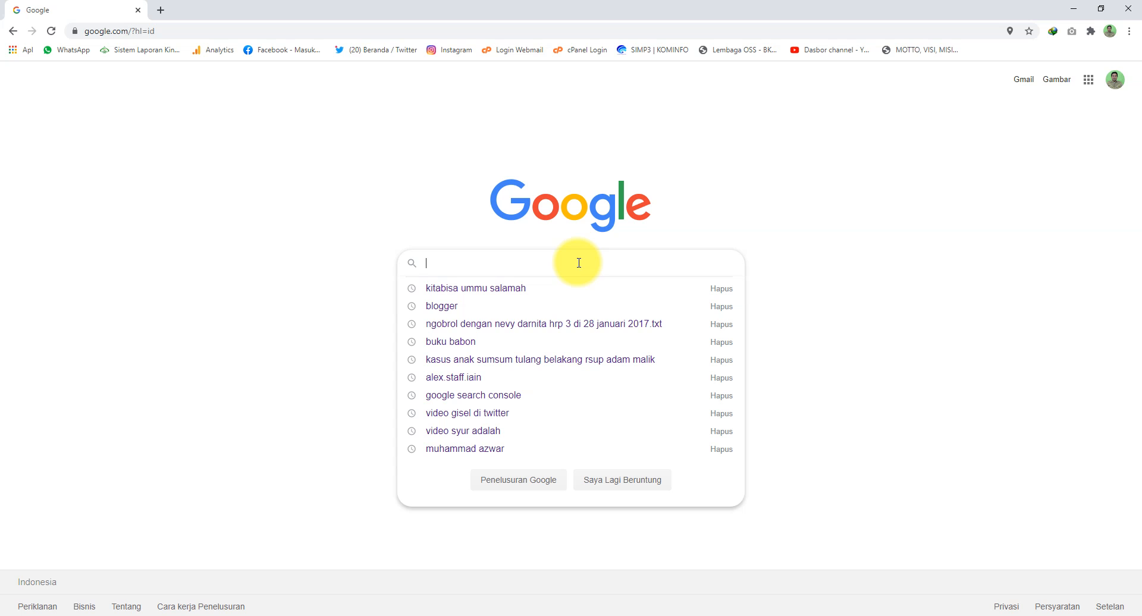
Step: Search Google for zotero and read the description of the software beside the results
type("otero")
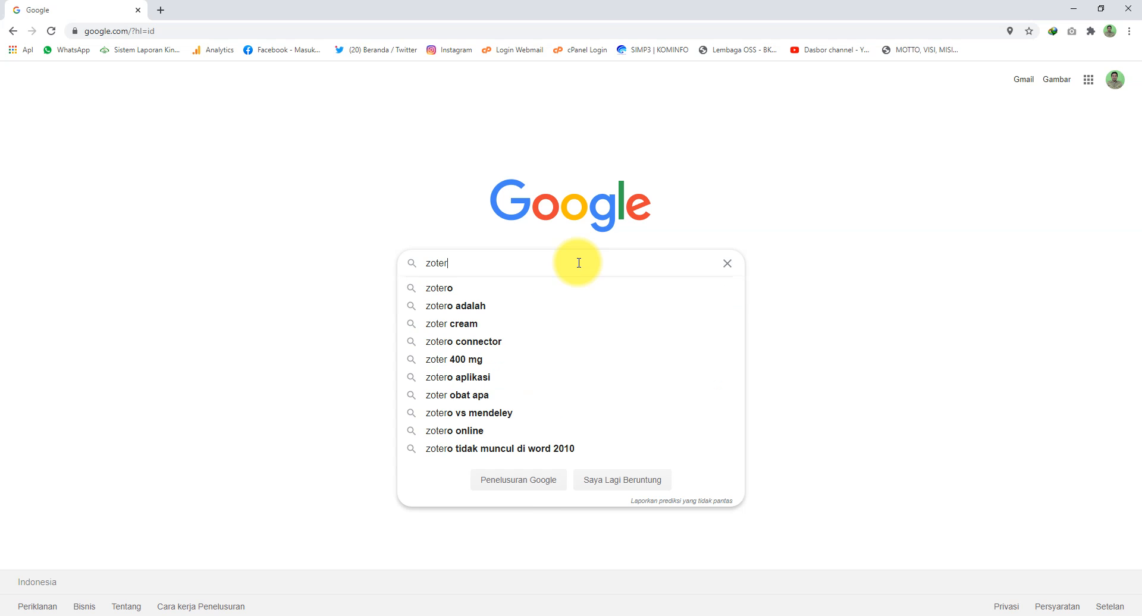
key("Return")
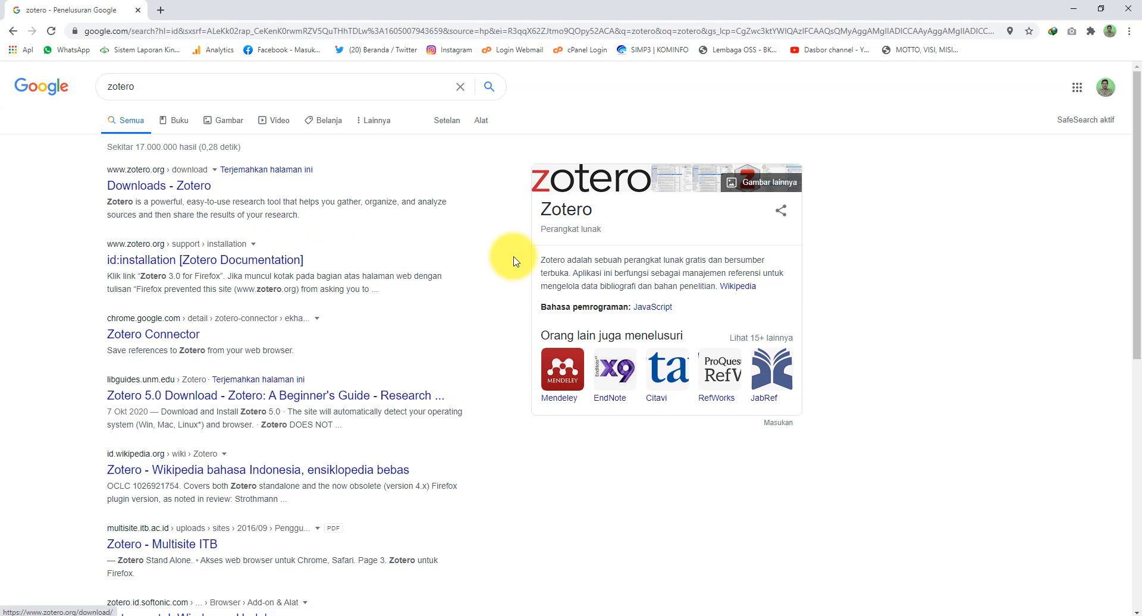
double_click(600, 259)
left_click_drag(635, 260, 578, 284)
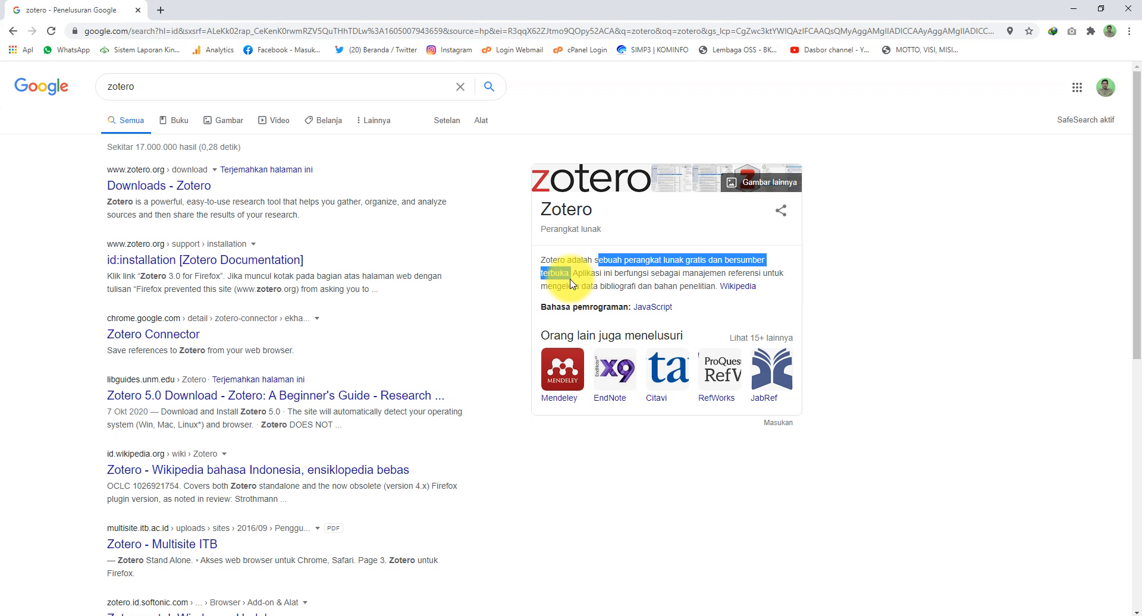
left_click(628, 264)
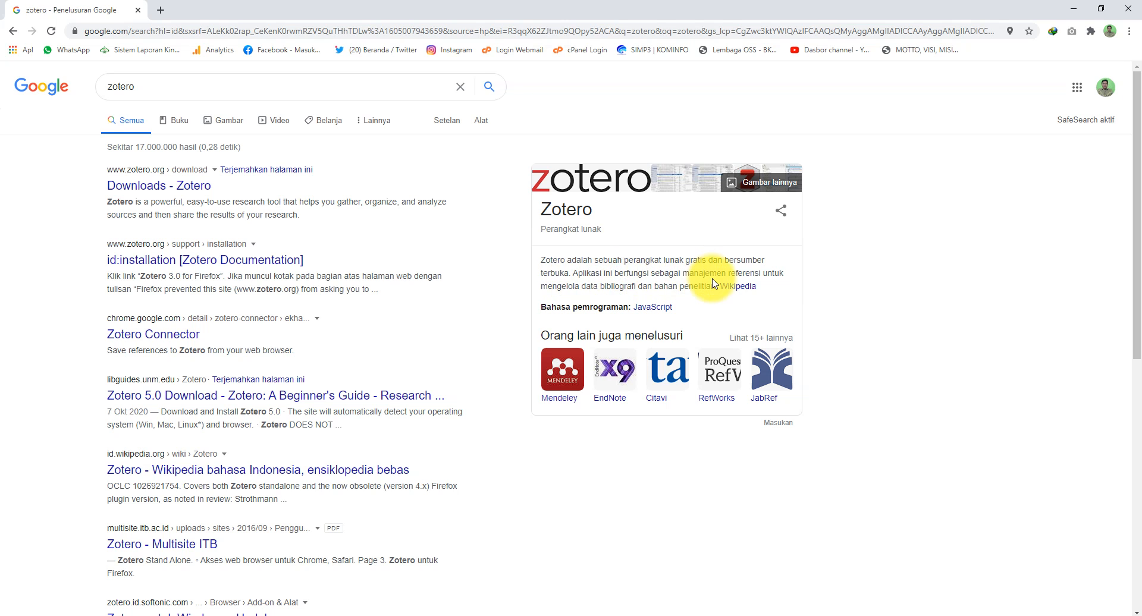
left_click_drag(584, 286, 703, 286)
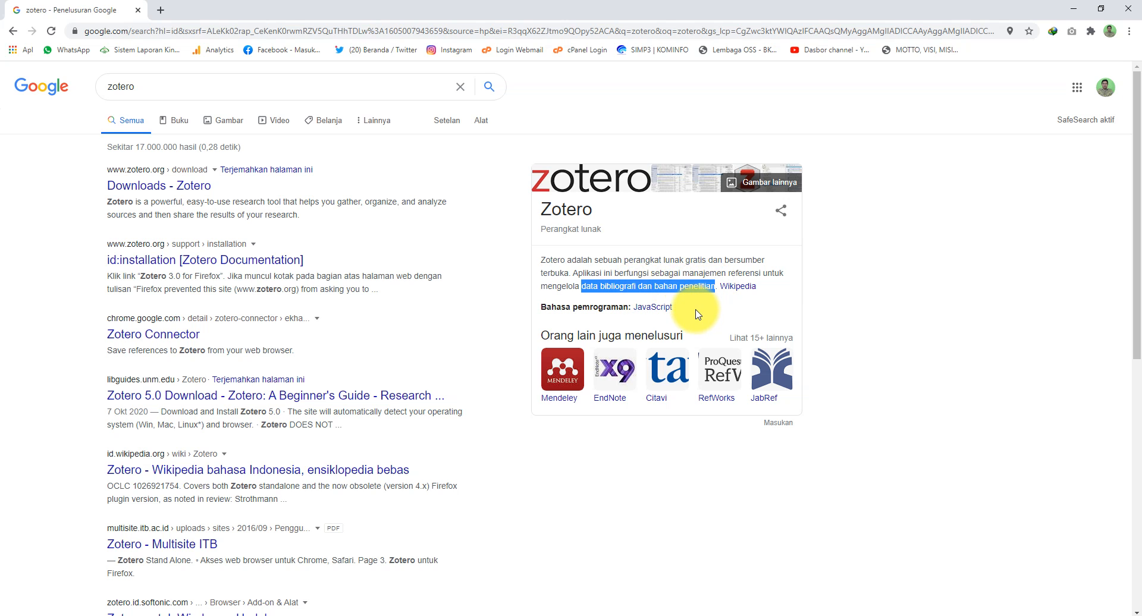
left_click(638, 491)
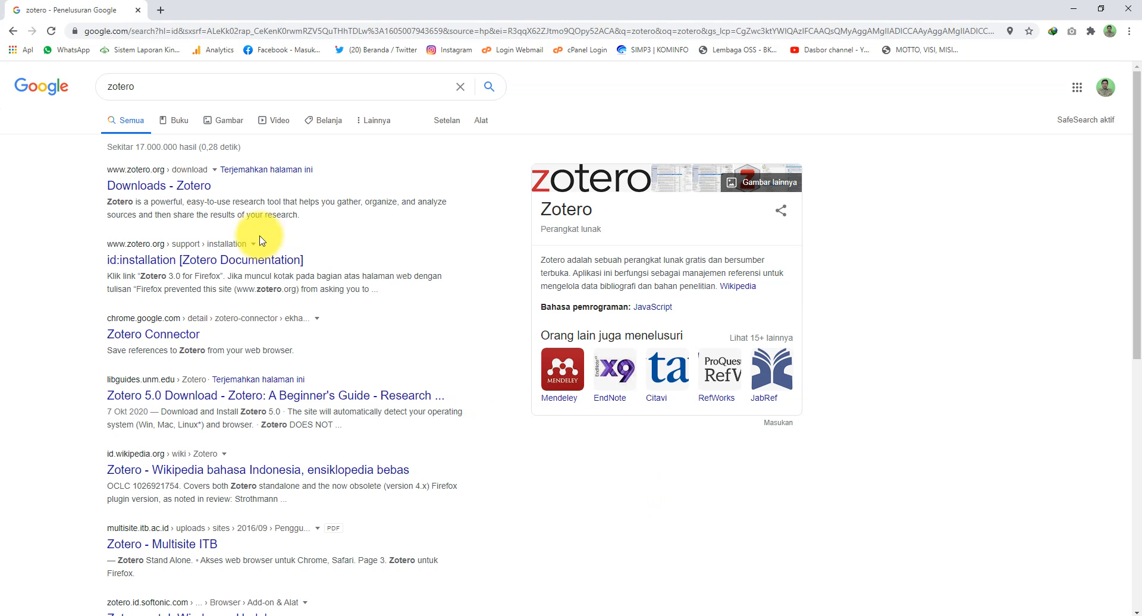
Step: Open the Zotero Downloads page from the search results and look at the Zotero 5.0 for Windows offer
left_click(158, 175)
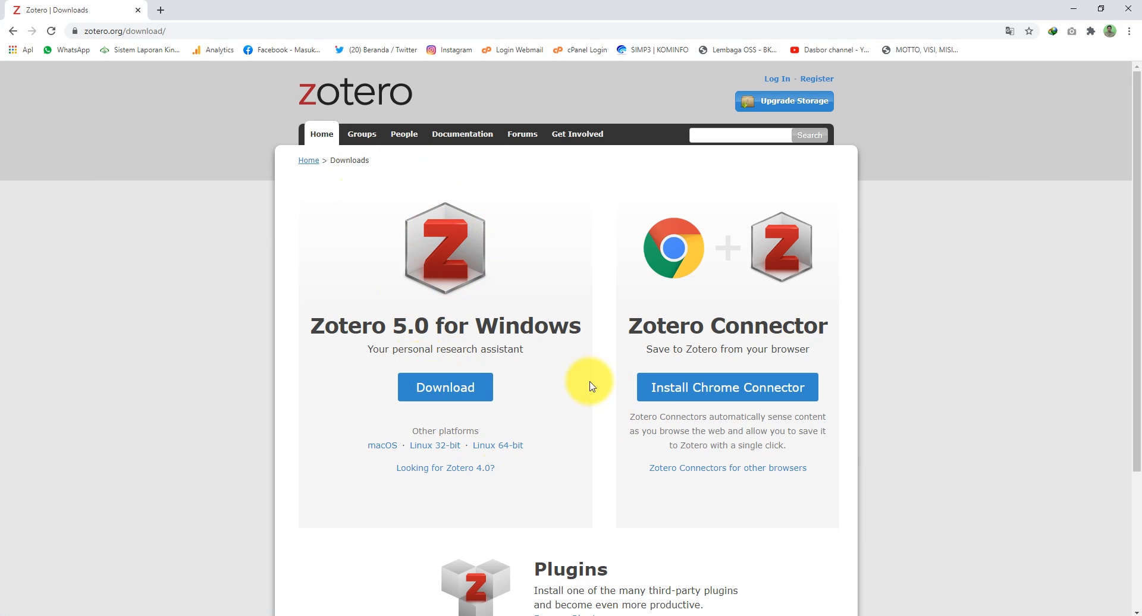
left_click_drag(370, 351, 528, 349)
left_click(557, 367)
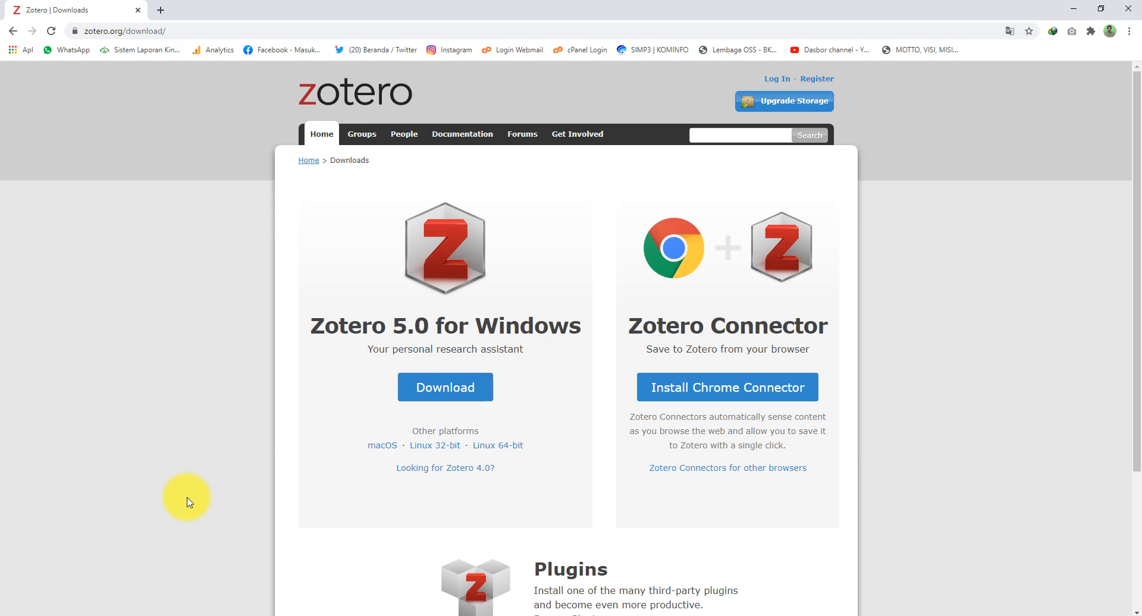
Step: Switch to Microsoft Word 2010, look at its built-in footnote and citation commands, and return to the browser
key("super")
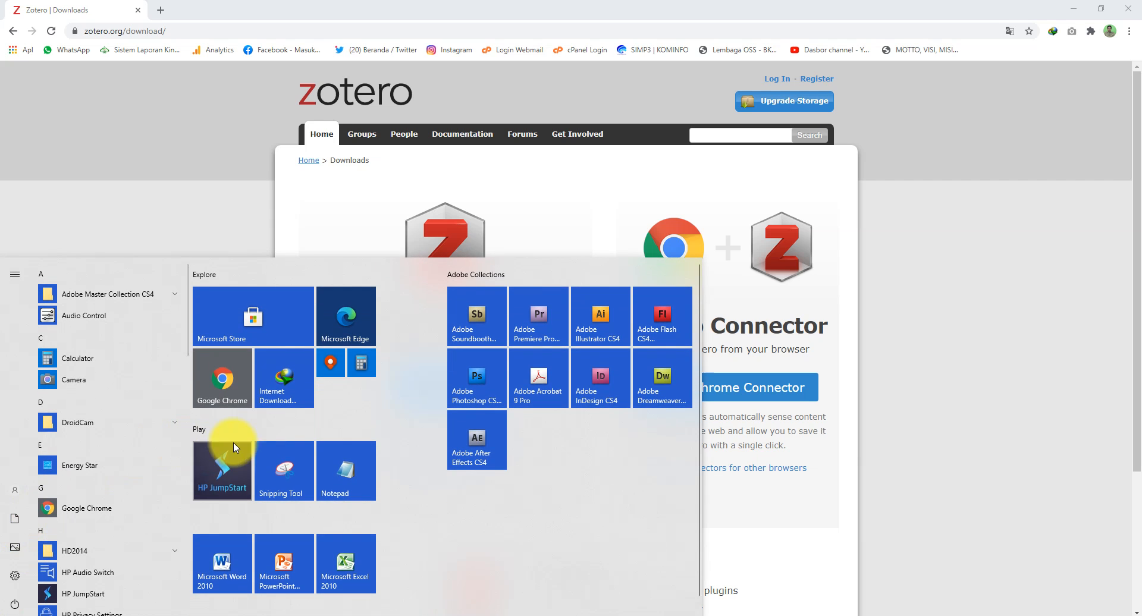
left_click(214, 576)
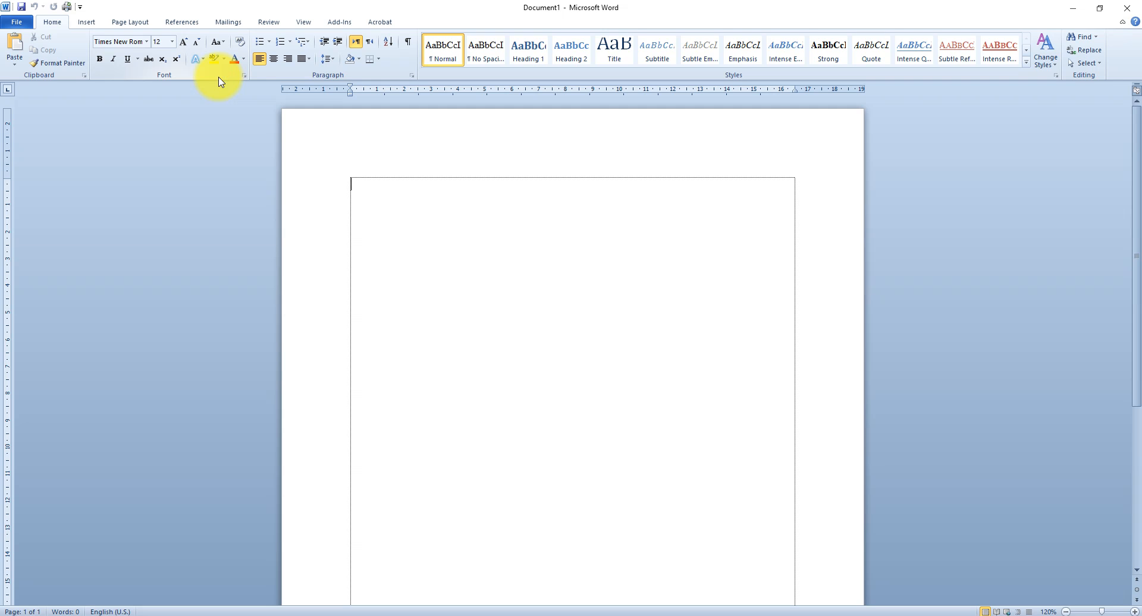
left_click(183, 22)
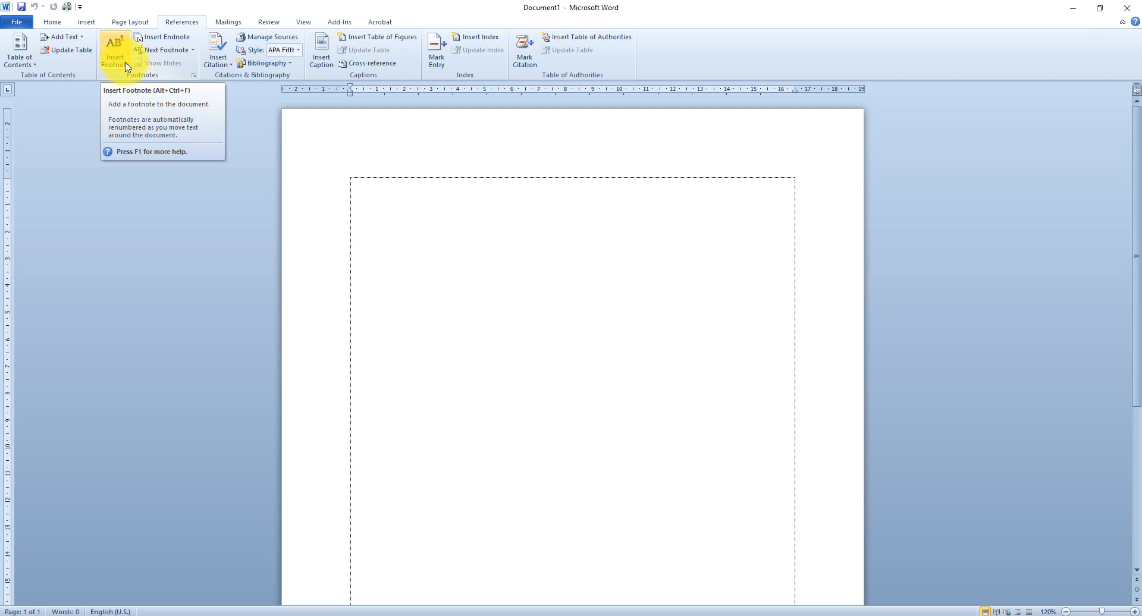
left_click(442, 19)
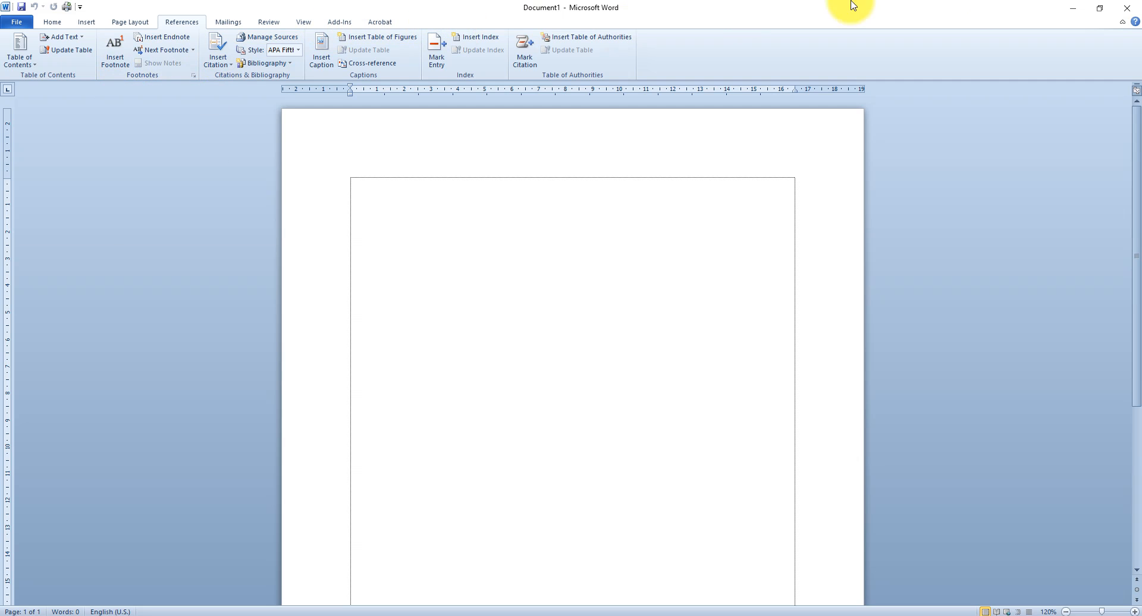
left_click(1077, 11)
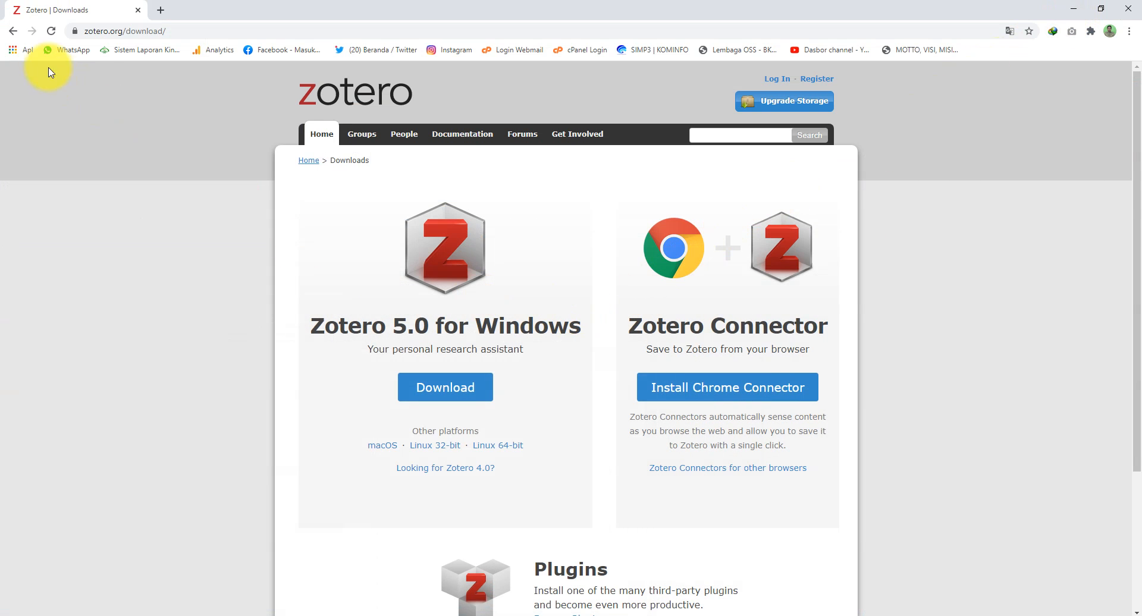
Step: Go to the zotero.org home page and download the Zotero 5.0 for Windows installer from there
left_click_drag(128, 31, 204, 33)
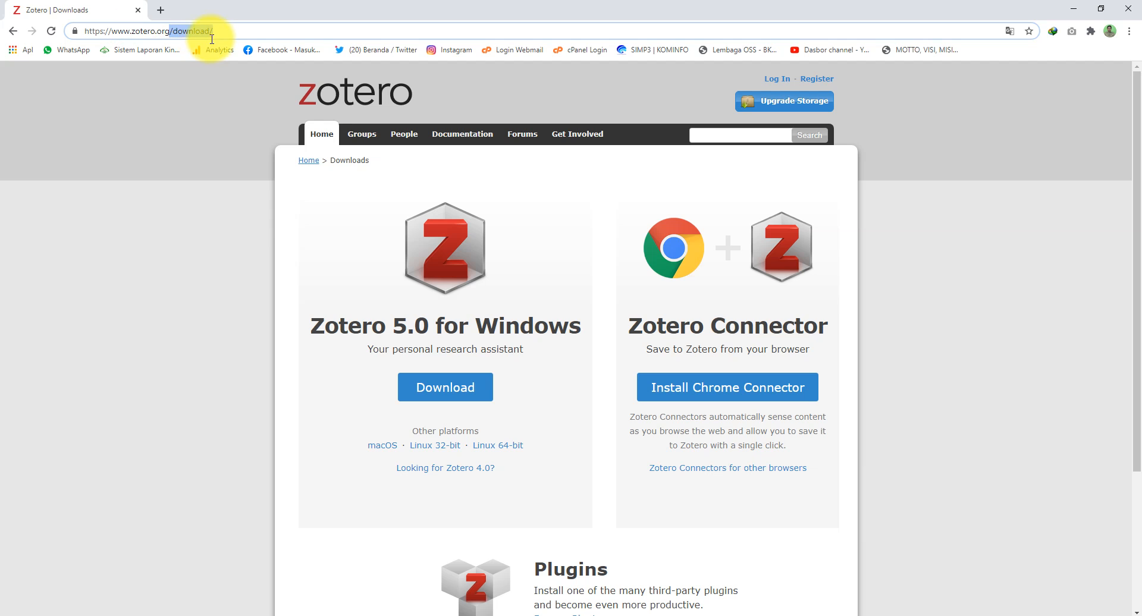
key("BackSpace")
key("Return")
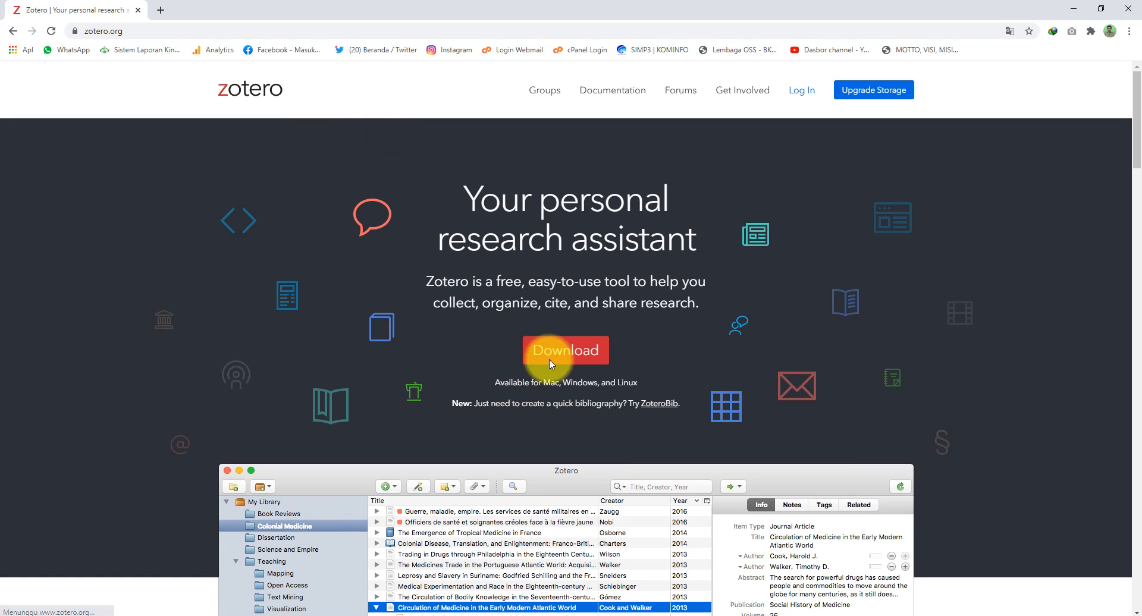
left_click(567, 353)
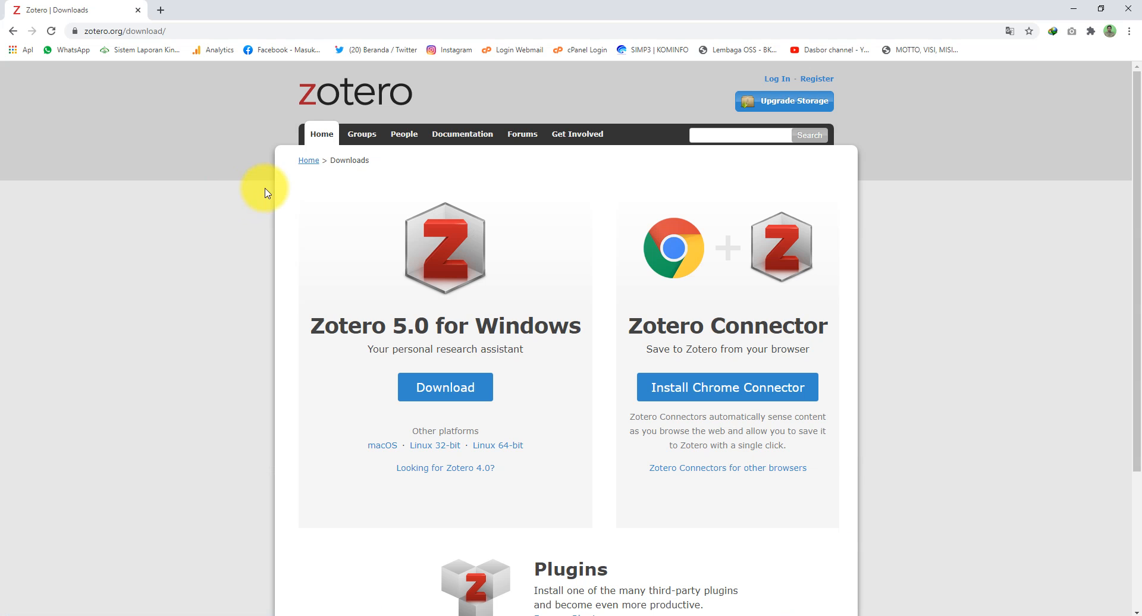
left_click(427, 388)
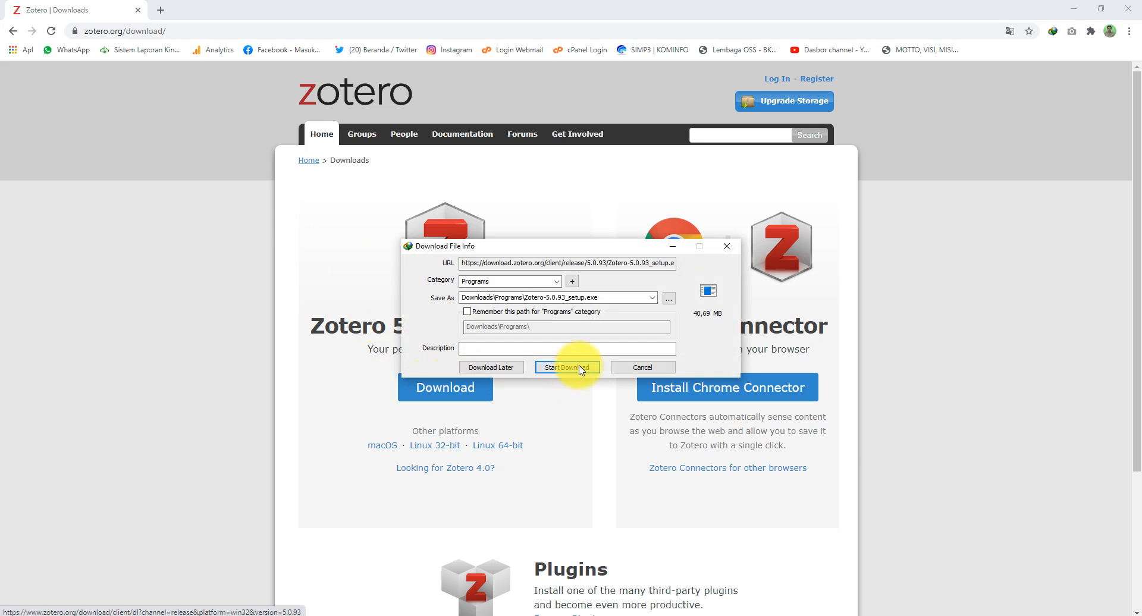
left_click(572, 368)
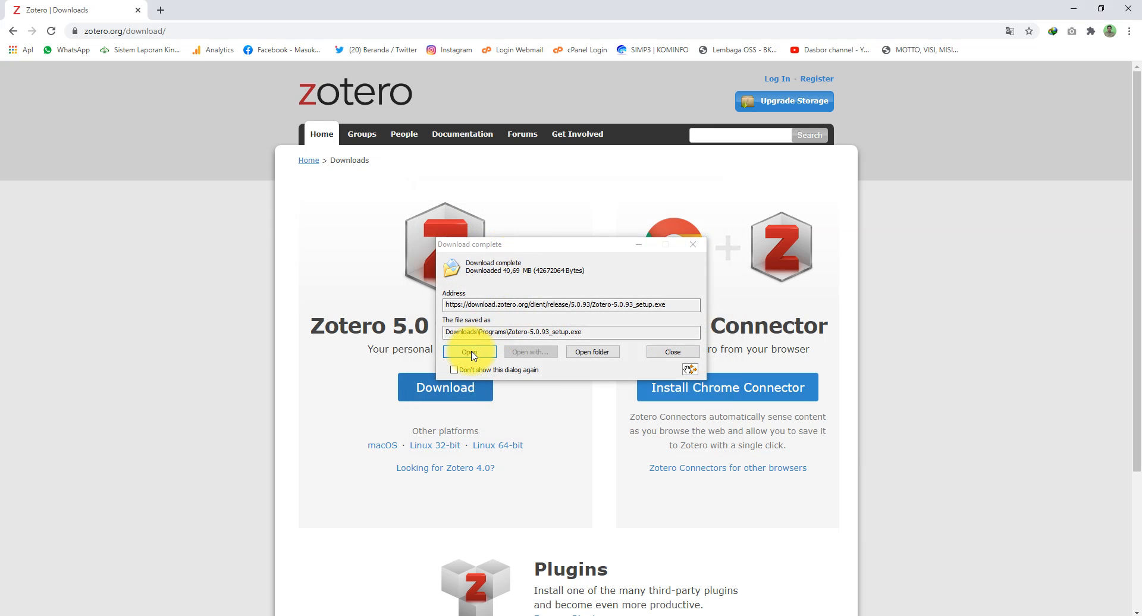
Step: Run Zotero-5.0.93_setup.exe from its download folder and minimize the open folder and browser windows
left_click(588, 352)
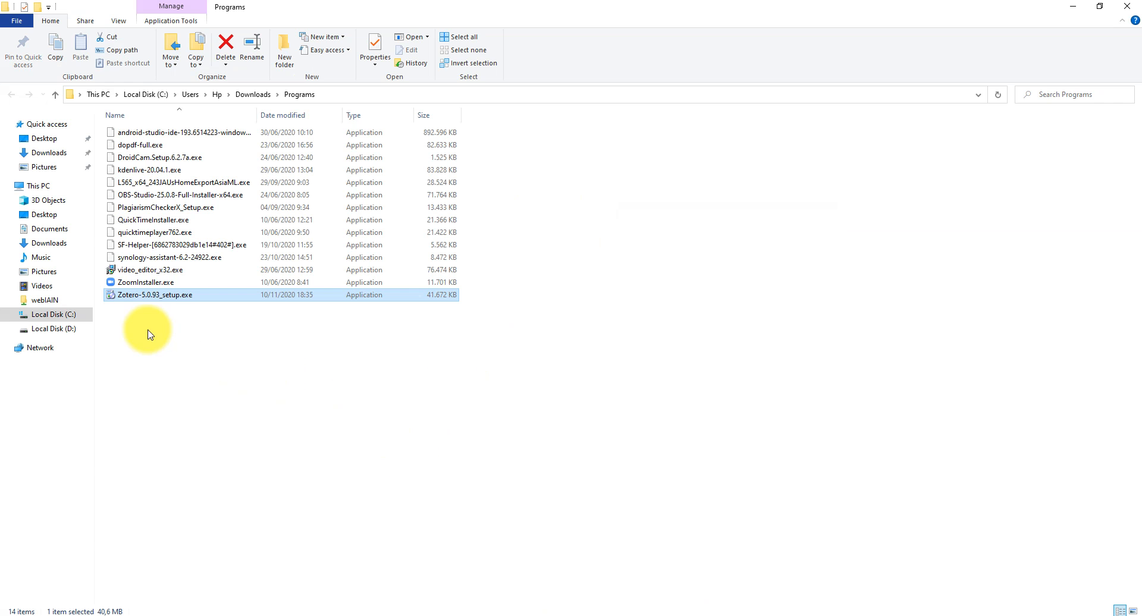
left_click(149, 298)
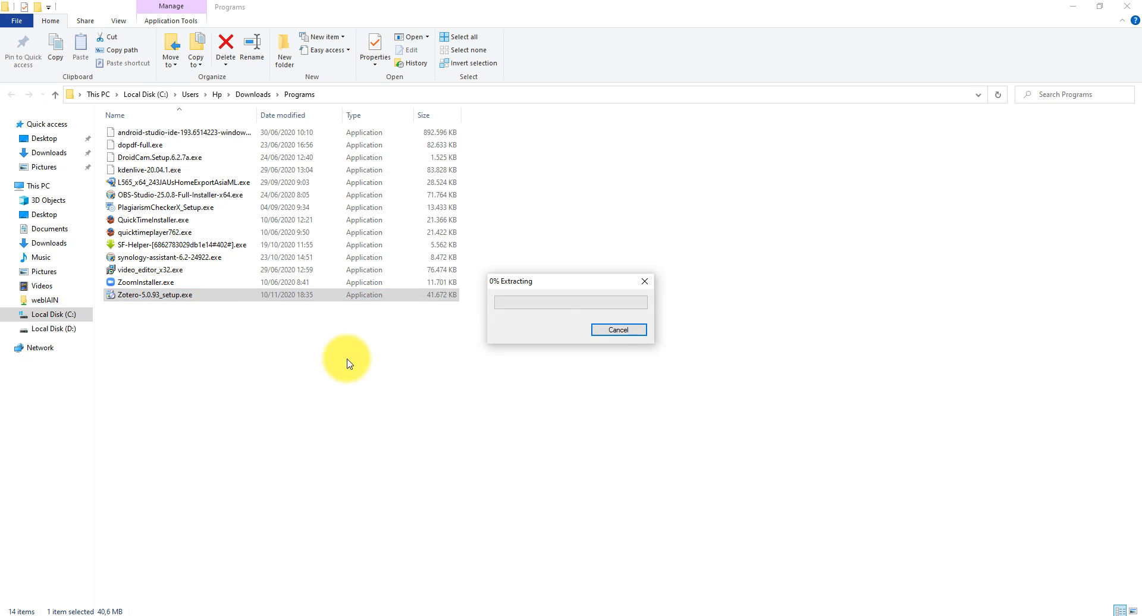
left_click(1074, 7)
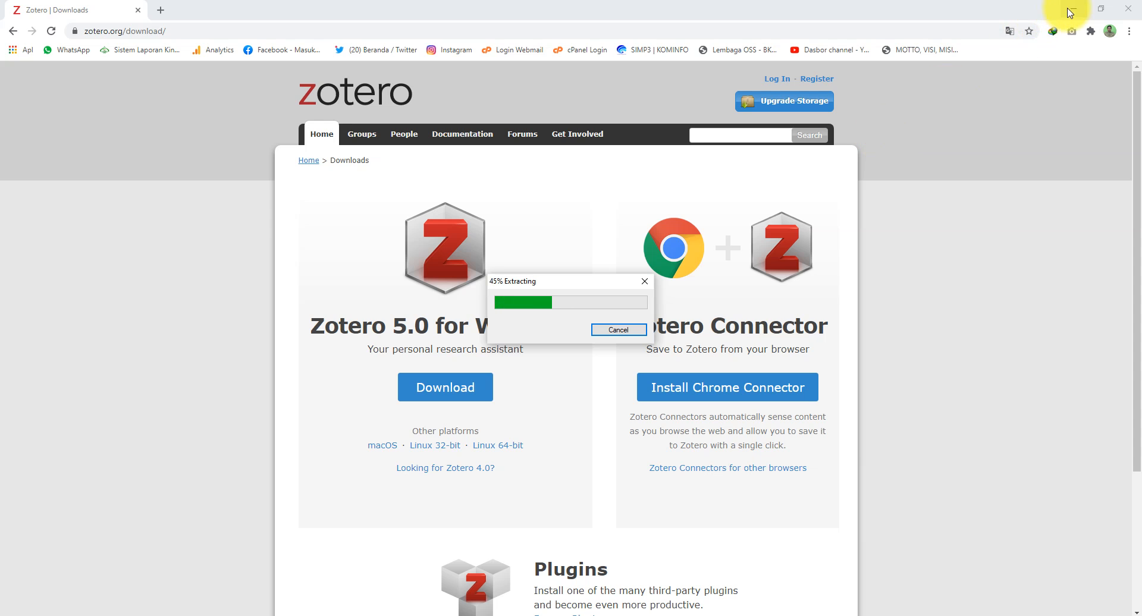
left_click(1073, 8)
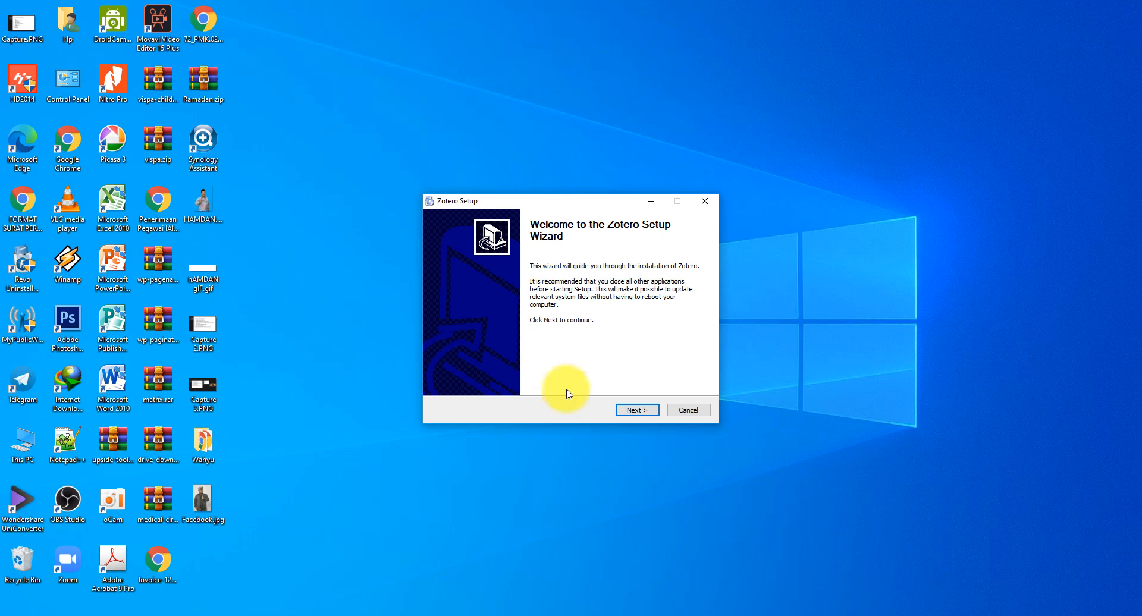
Step: Install Zotero with the Standard setup type and finish the wizard with Zotero set to launch
left_click(637, 410)
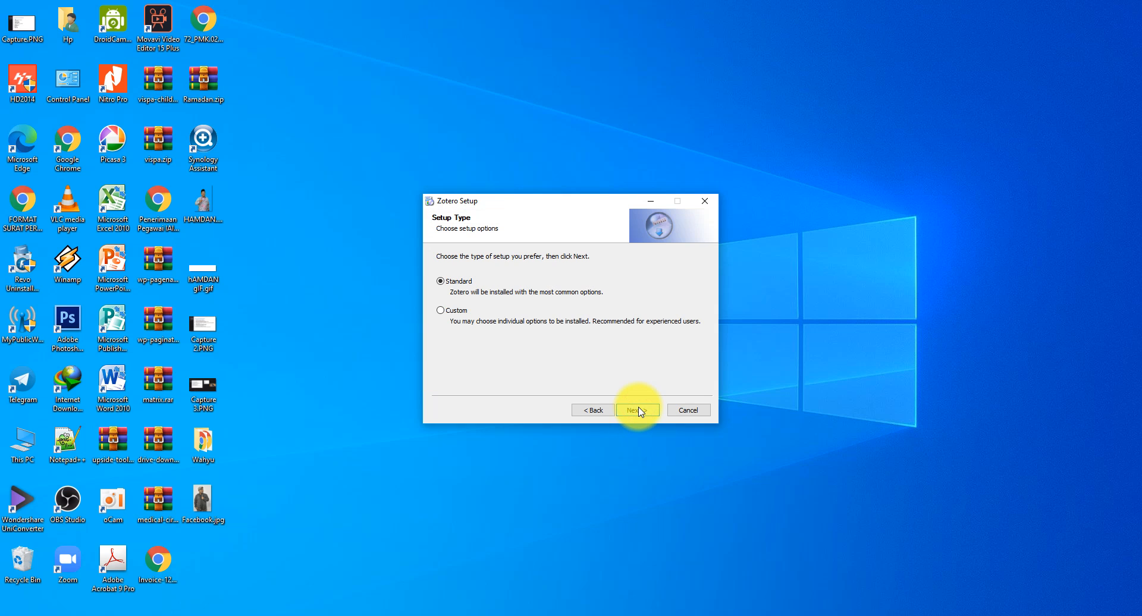
left_click(639, 410)
left_click(639, 410)
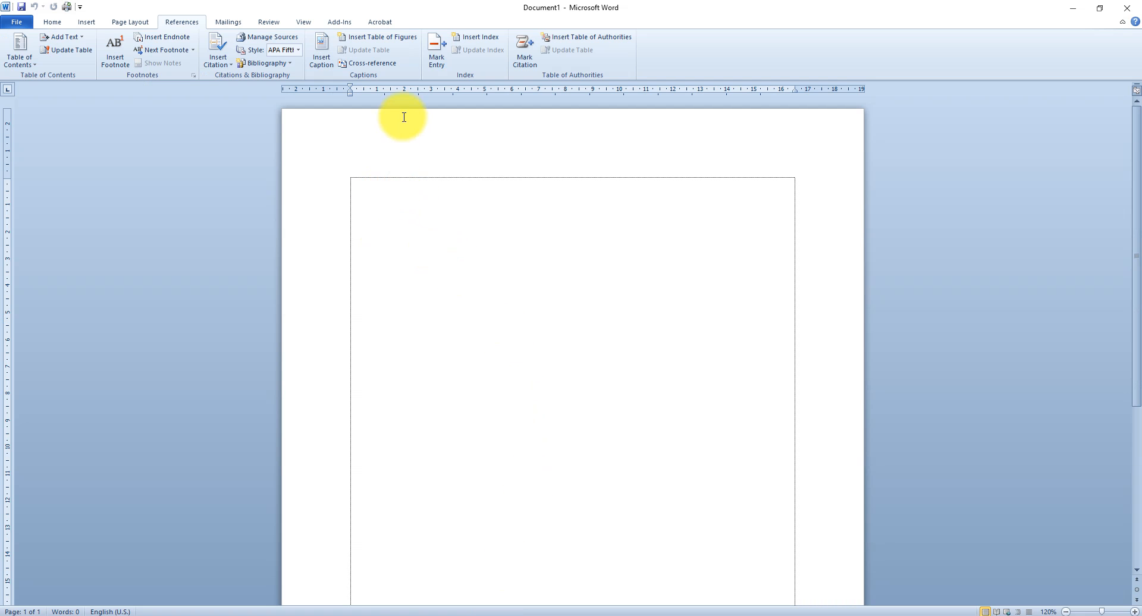
left_click(1072, 8)
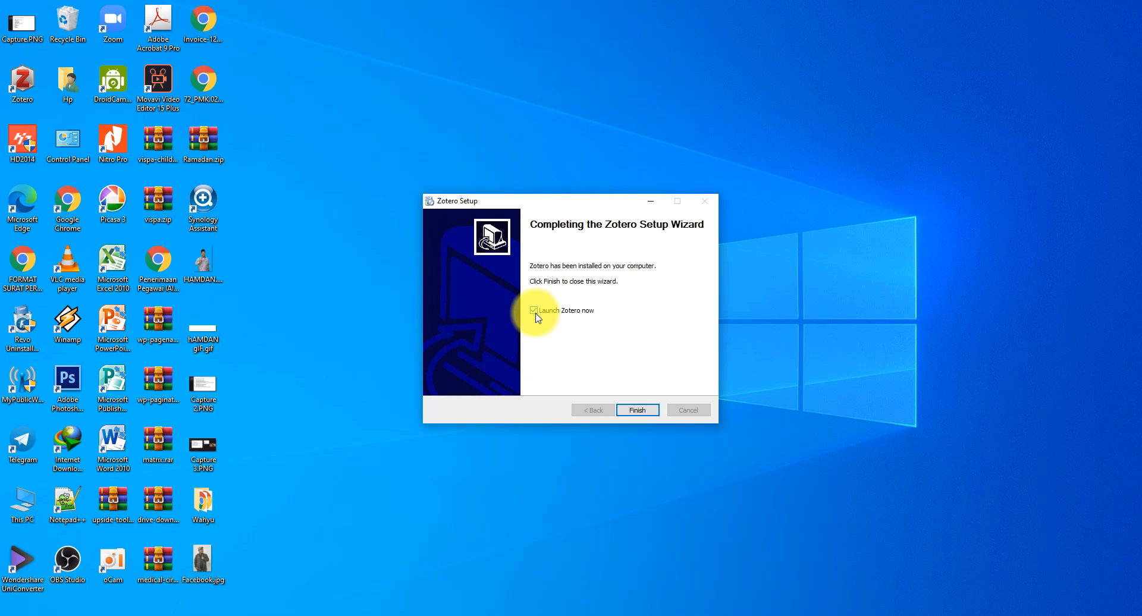
left_click(634, 409)
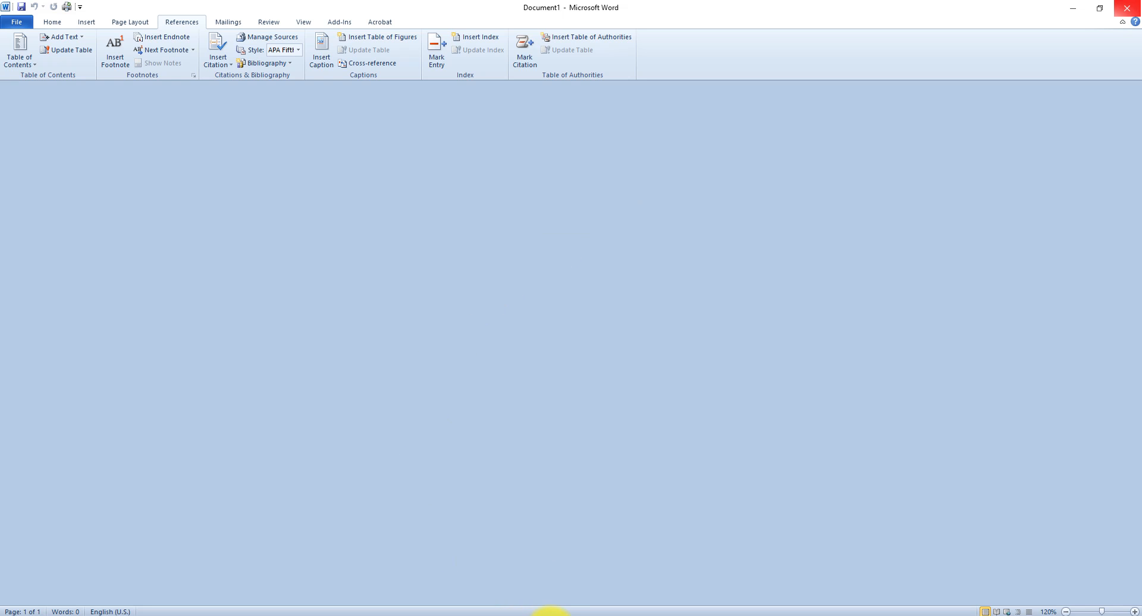
Step: Minimize the Word window, reposition the Zotero window on the desktop and close the browser
left_click(1075, 12)
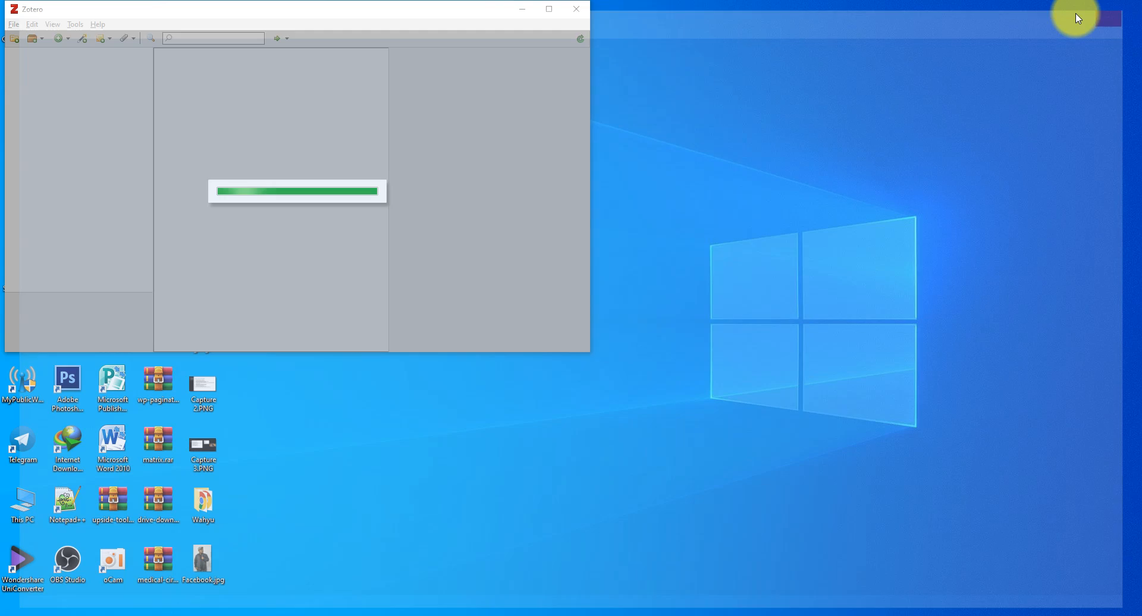
left_click_drag(292, 11, 401, 50)
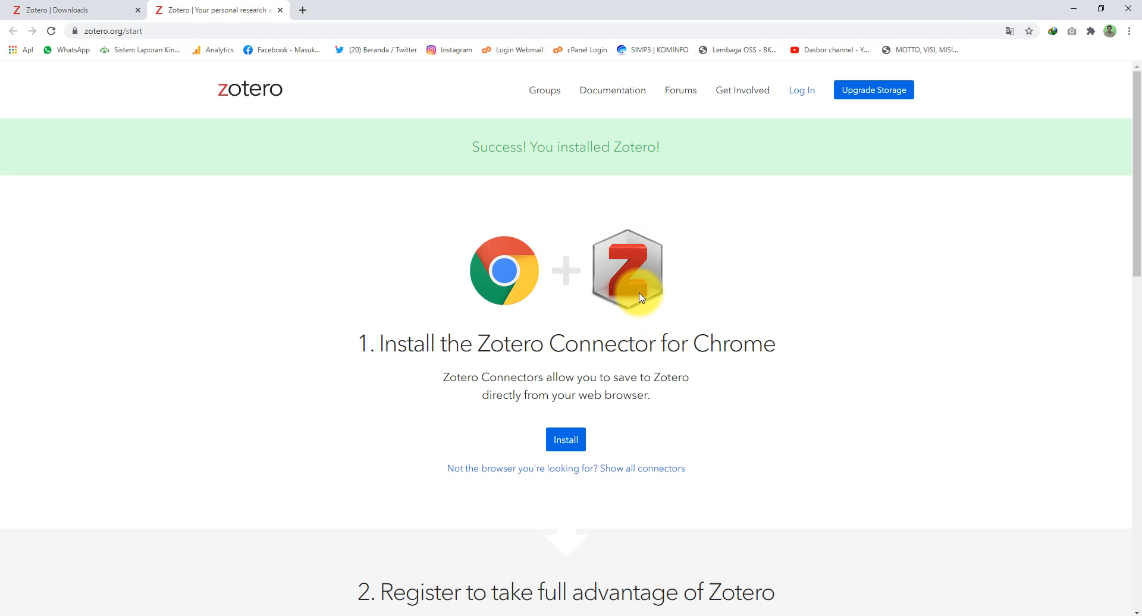
left_click(1129, 10)
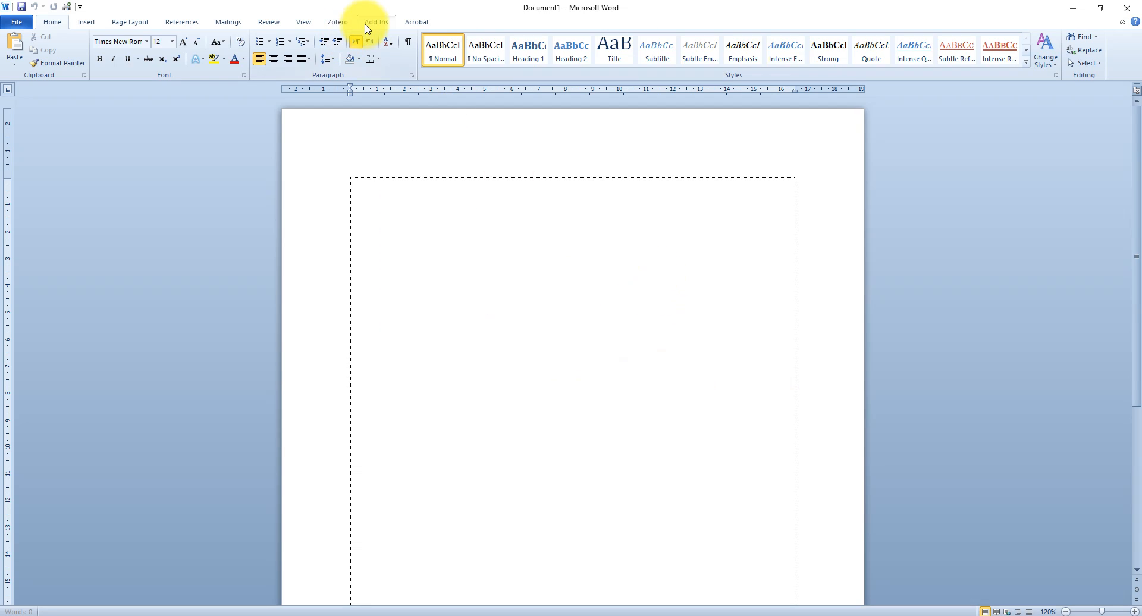
Step: Switch to Word and bring up Zotero's citation and bibliography commands
left_click(336, 21)
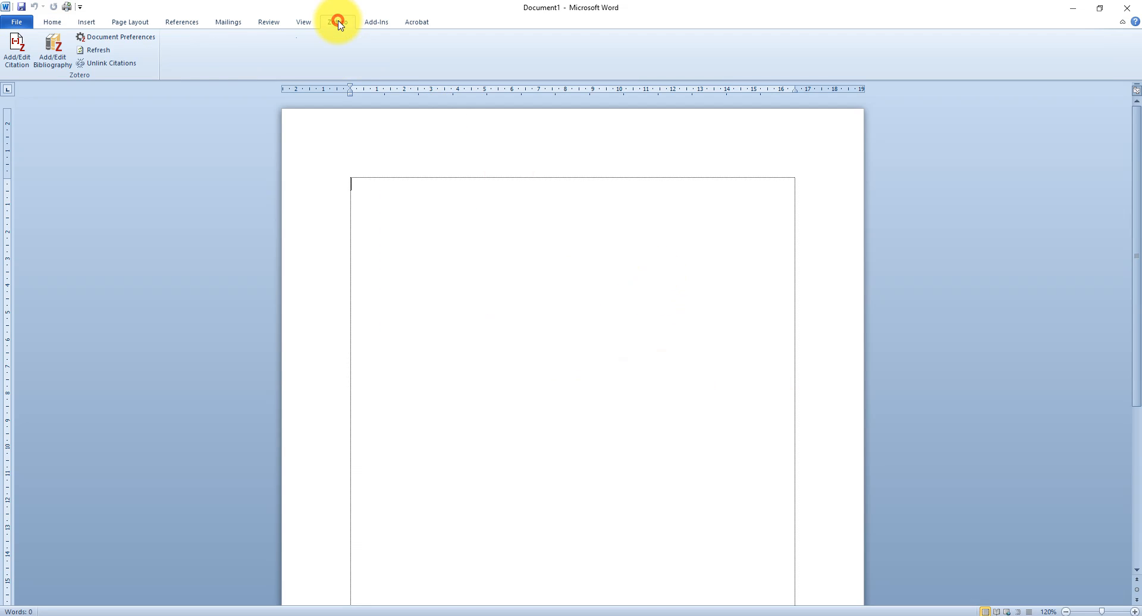
left_click(11, 57)
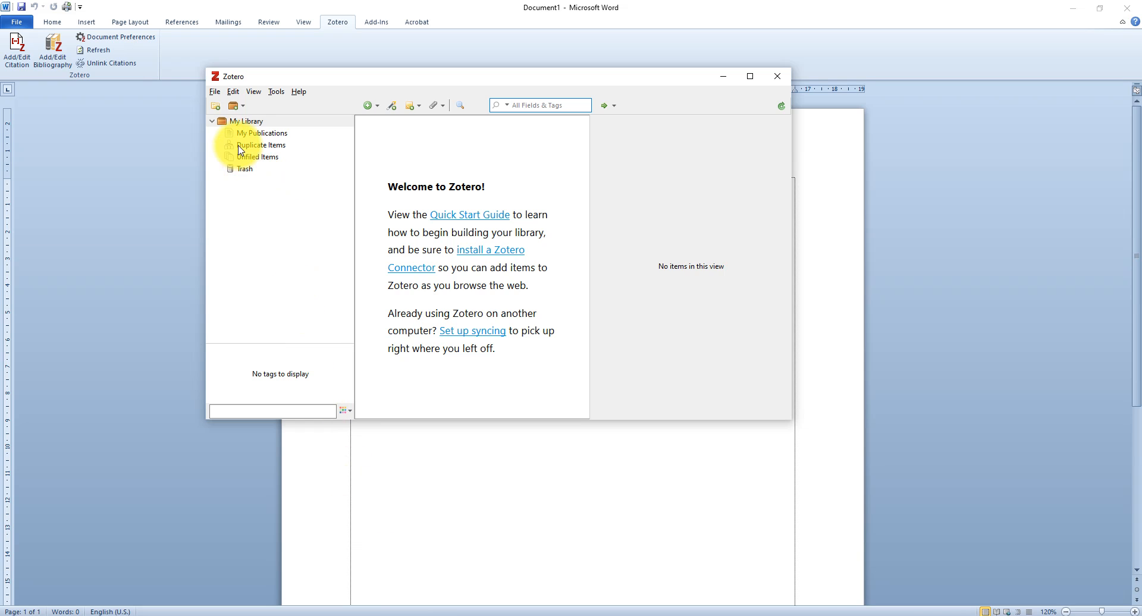
Step: Select My Library and look through the available file, edit, view, tools and help commands in Zotero
left_click(244, 122)
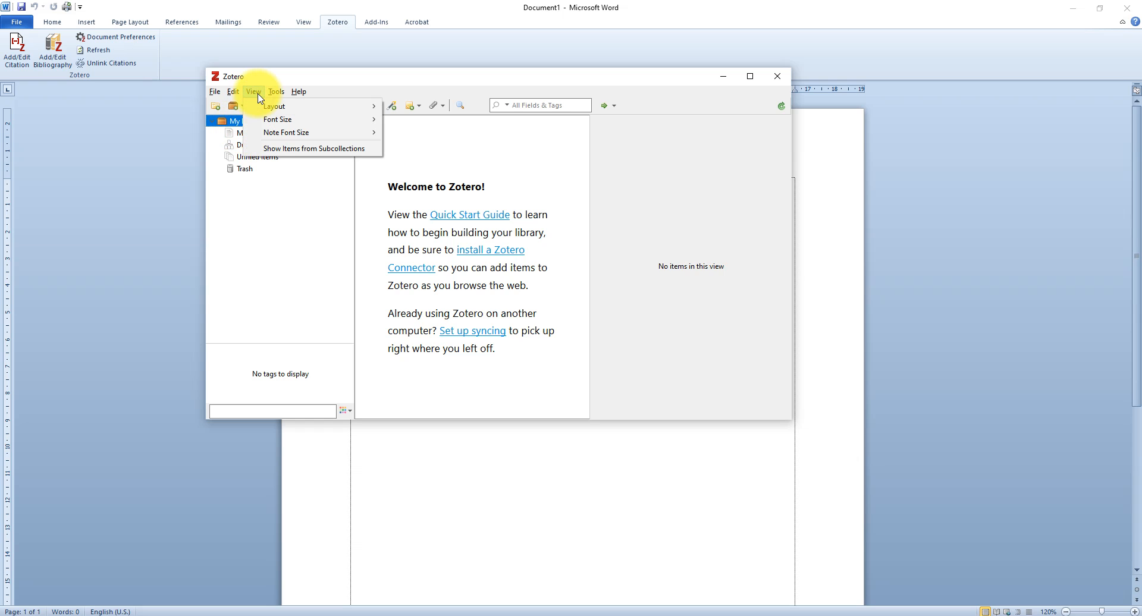
mouse_move(276, 93)
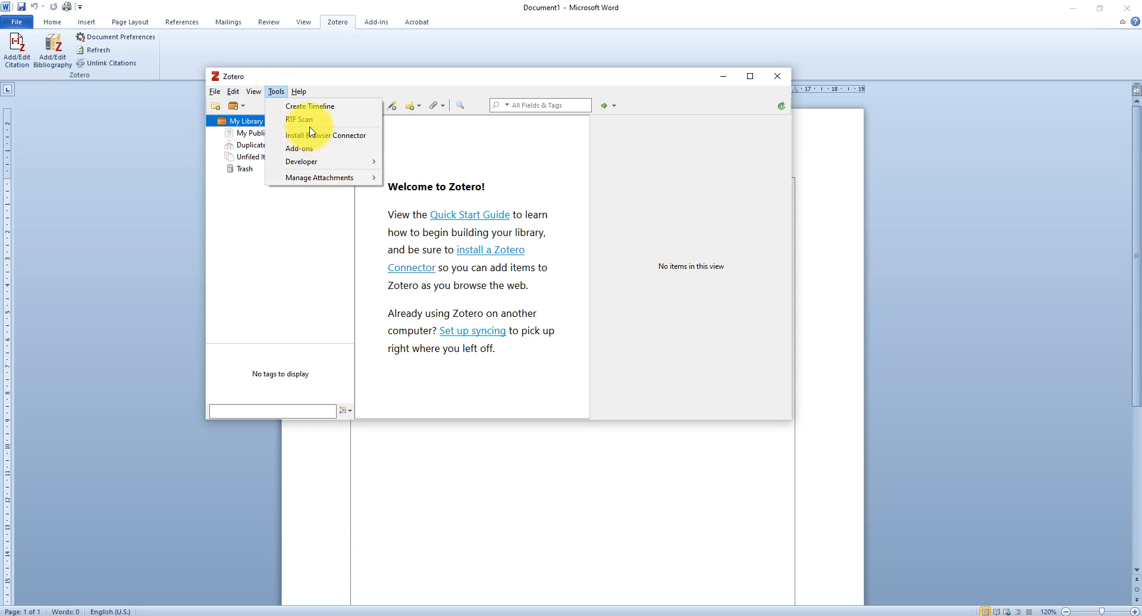
left_click(276, 92)
left_click(254, 93)
mouse_move(258, 113)
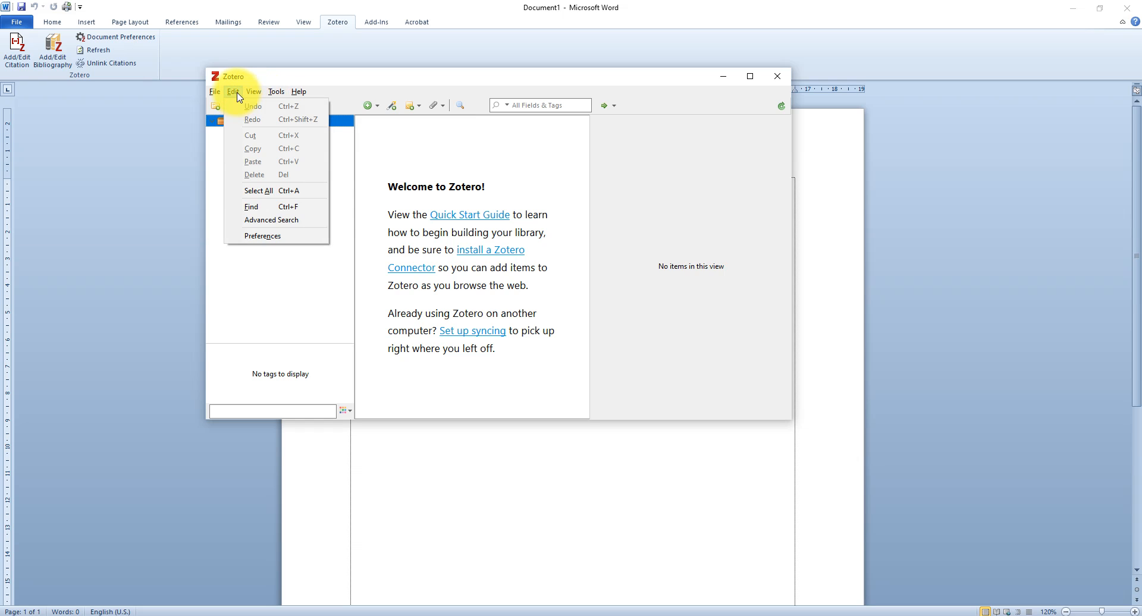
mouse_move(212, 91)
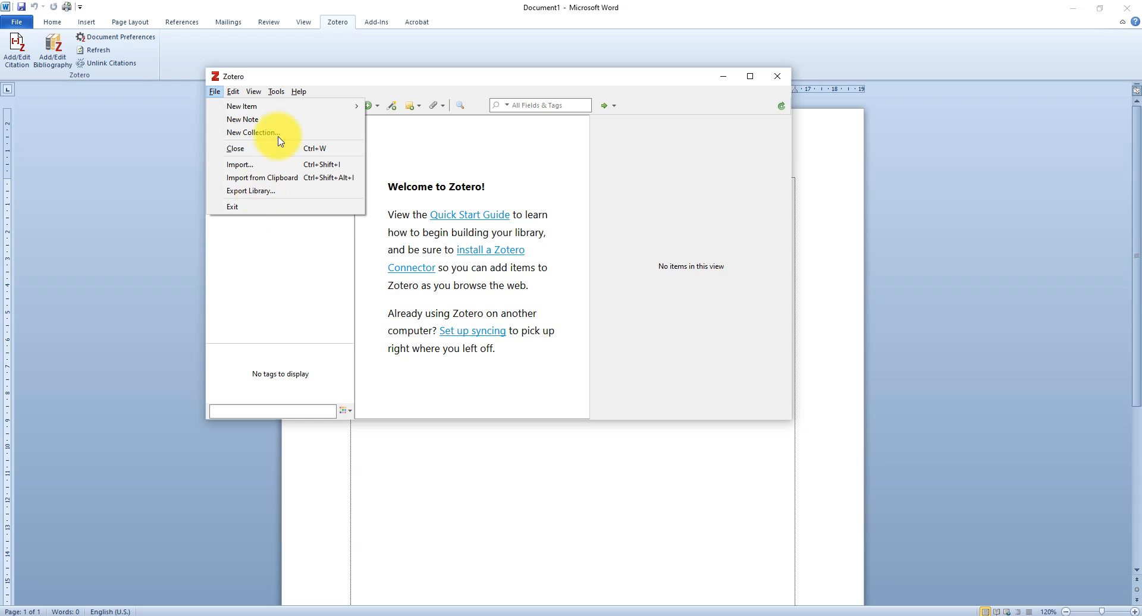
mouse_move(276, 92)
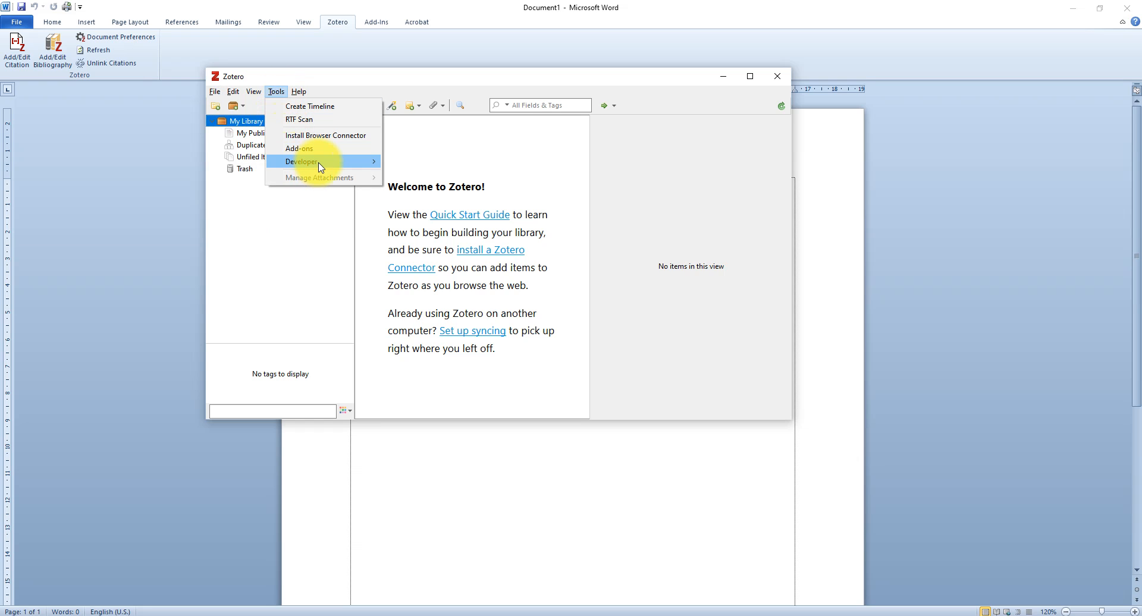
mouse_move(321, 167)
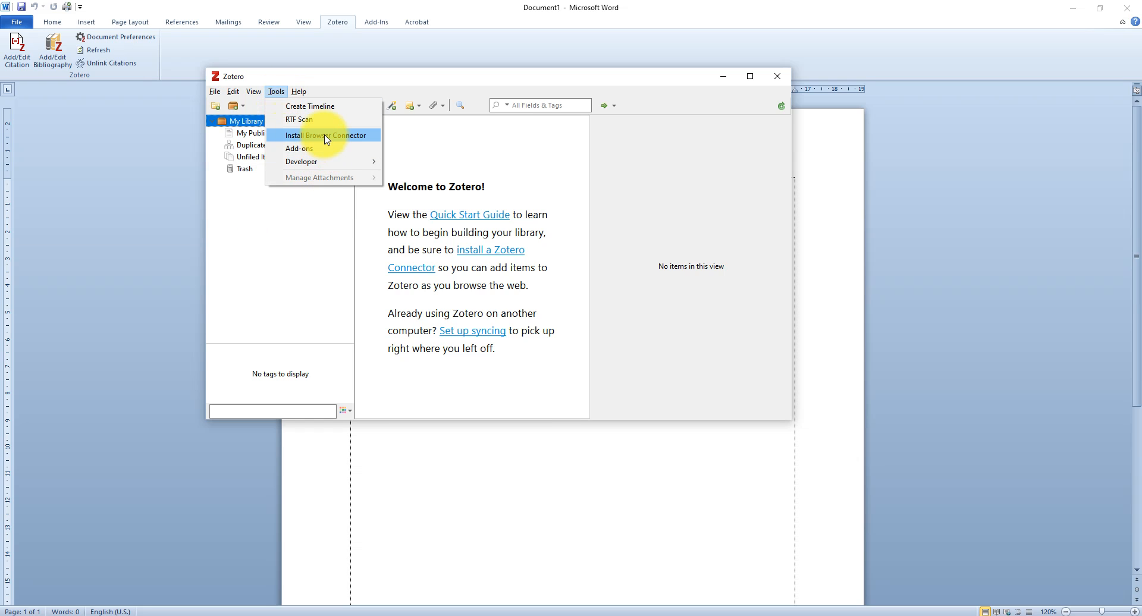
left_click(295, 264)
left_click(310, 92)
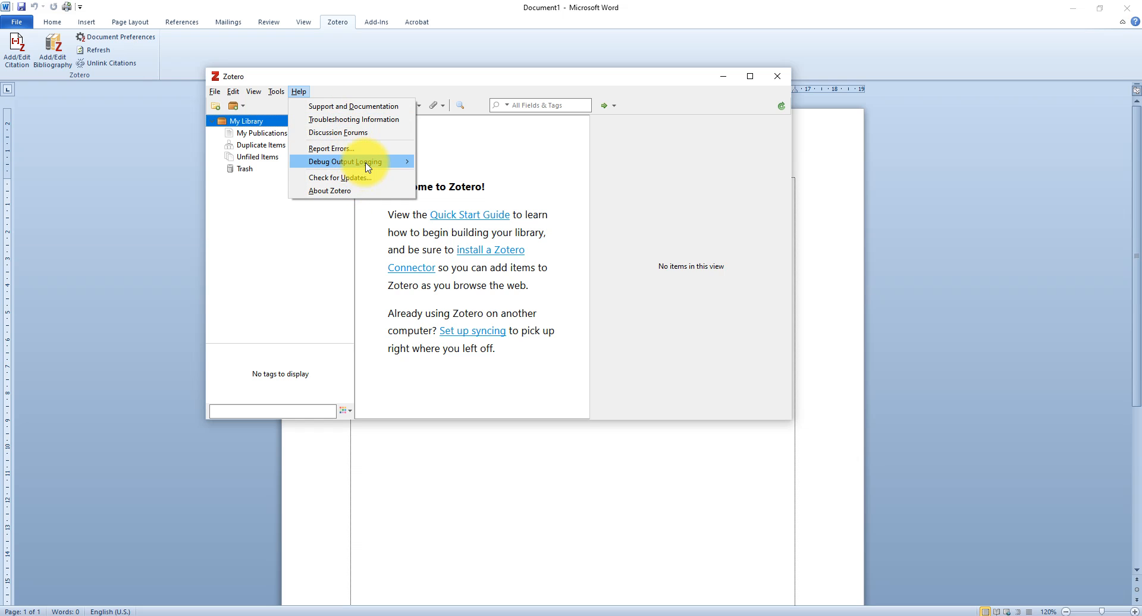
Step: Look over the item types offered for creating a new library item, and close the list without choosing one
mouse_move(276, 92)
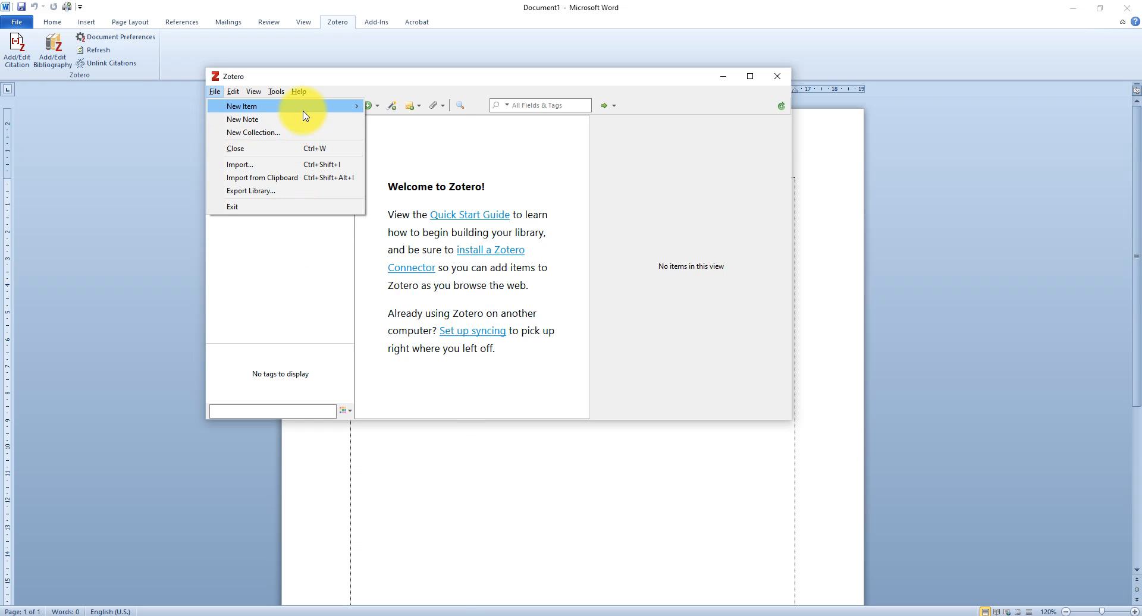
mouse_move(303, 112)
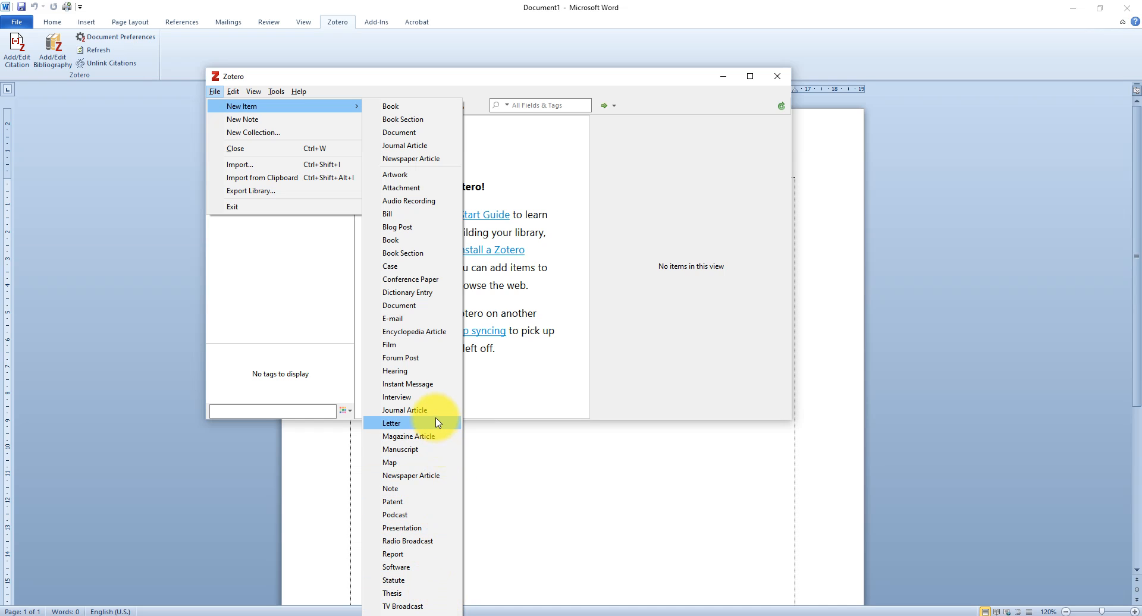
left_click(290, 282)
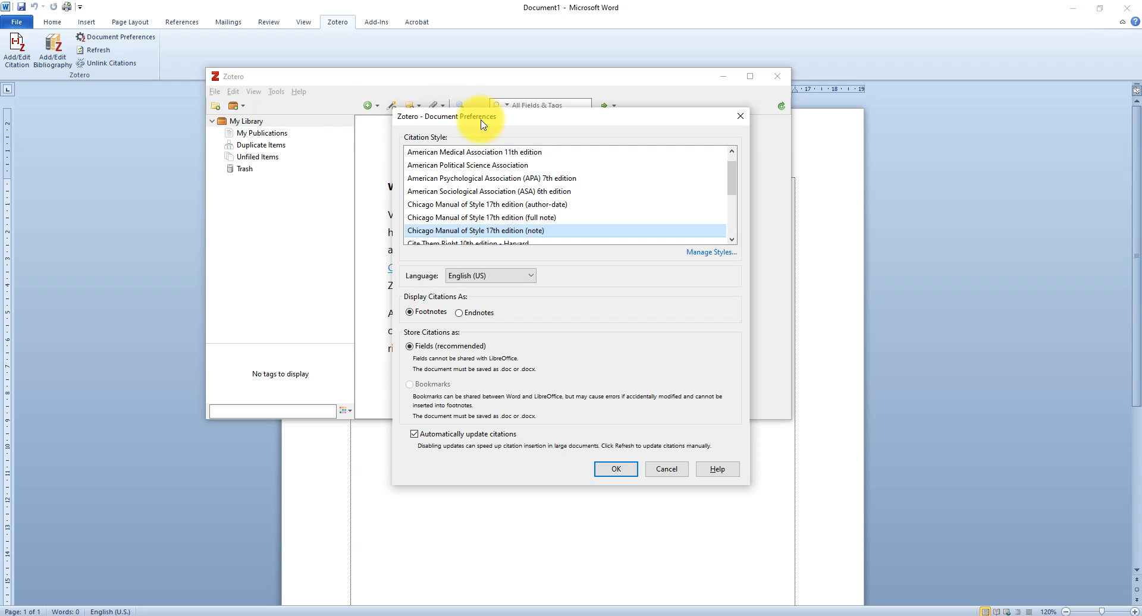
Step: Set the document's citation style to Chicago Manual of Style 17th edition (full note) with Bahasa Indonesia as the language
left_click_drag(494, 122, 560, 110)
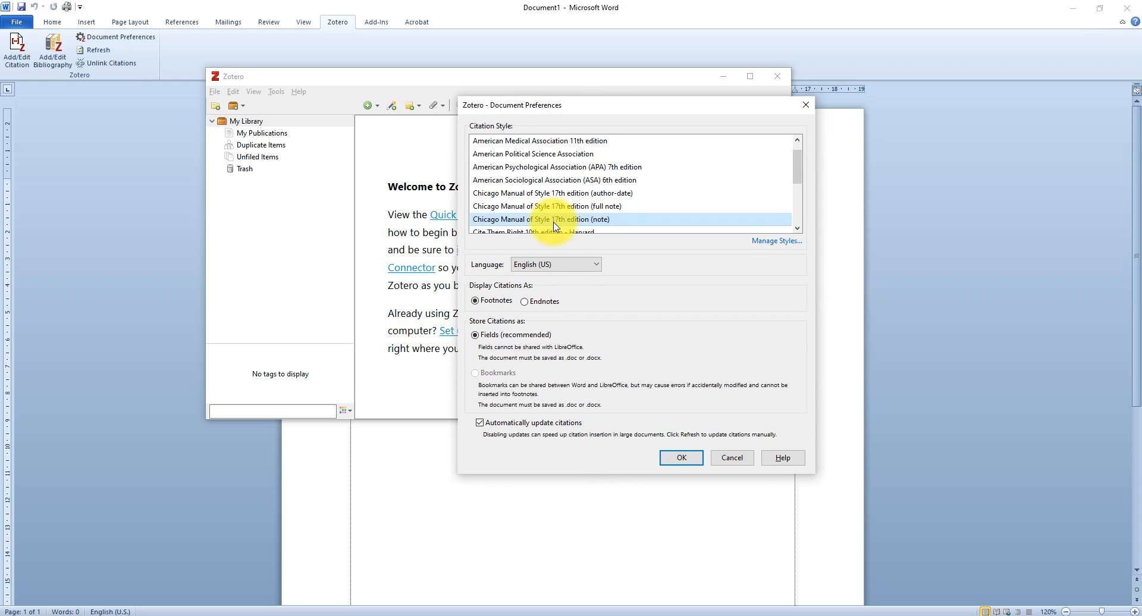
left_click(599, 206)
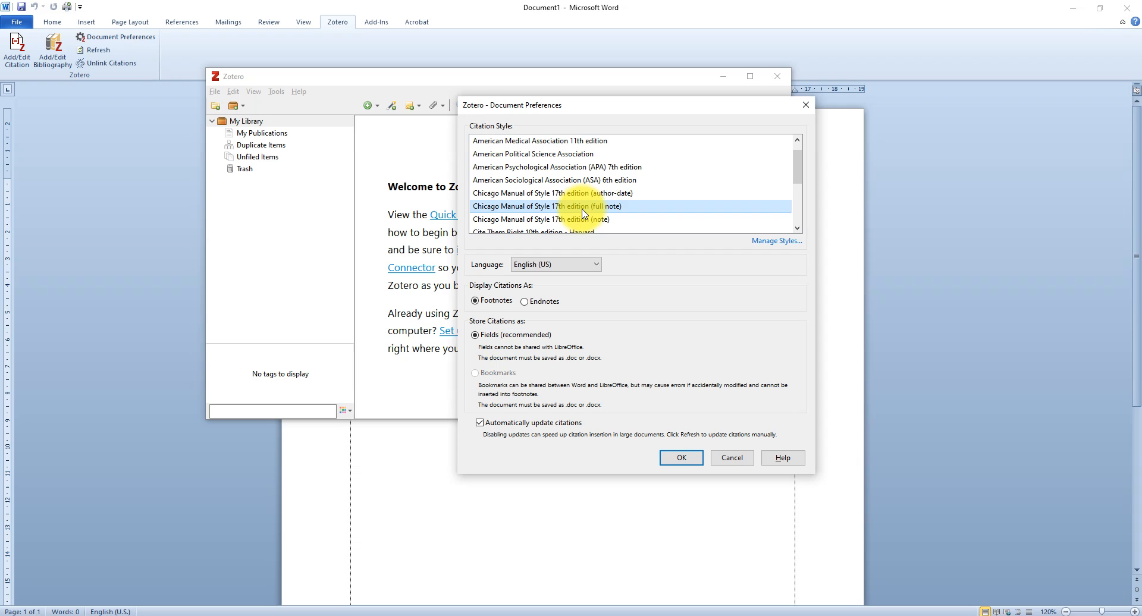
left_click(583, 269)
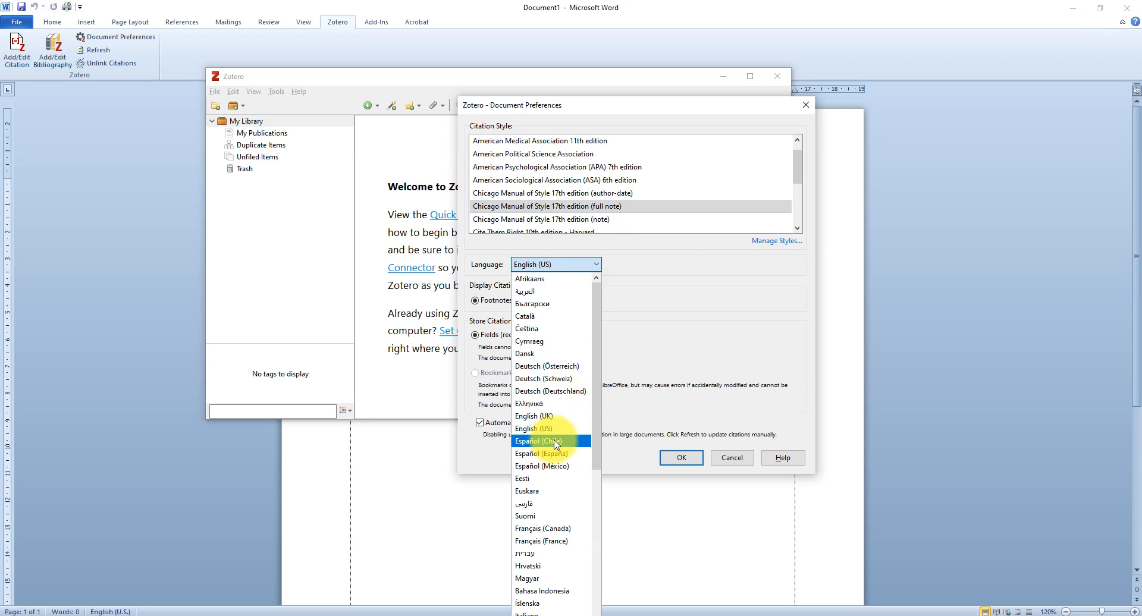
scroll(554, 441, "down", 8)
scroll(552, 440, "up", 5)
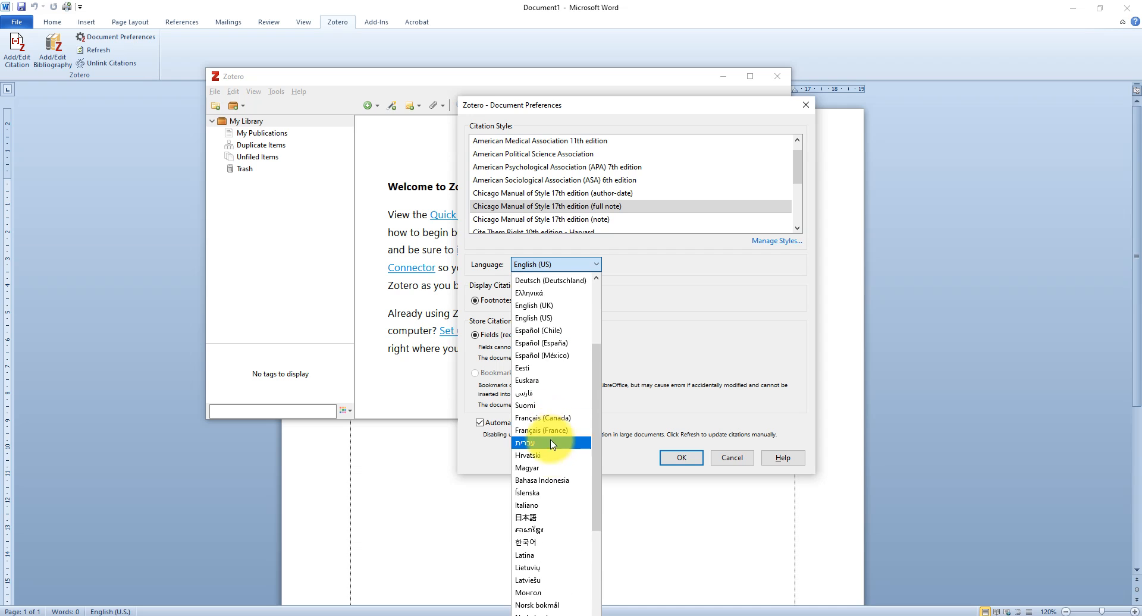
left_click(554, 482)
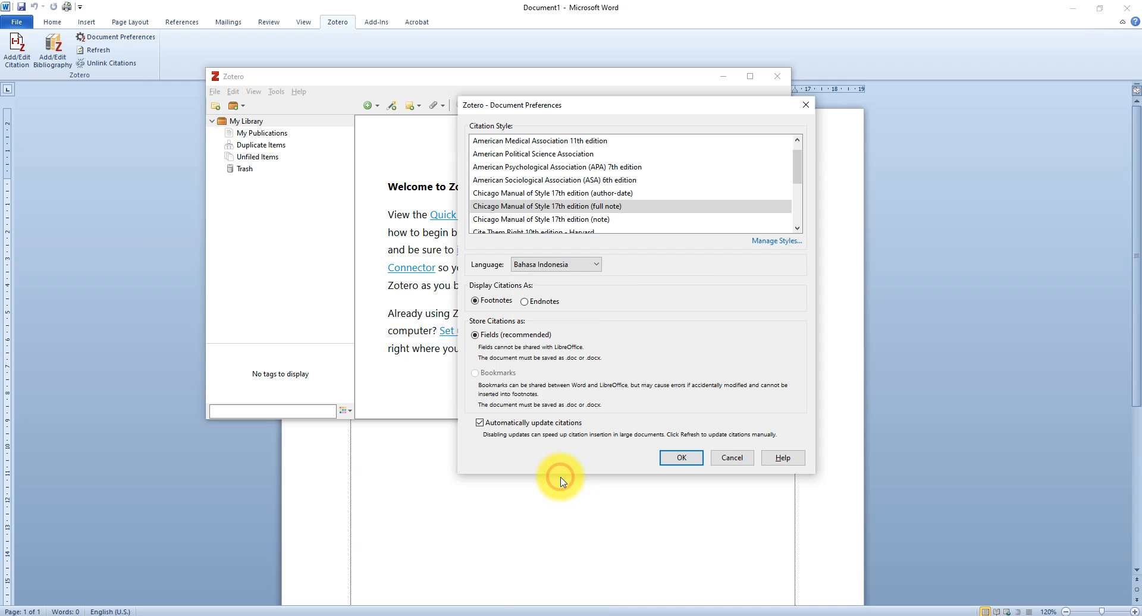
left_click(682, 458)
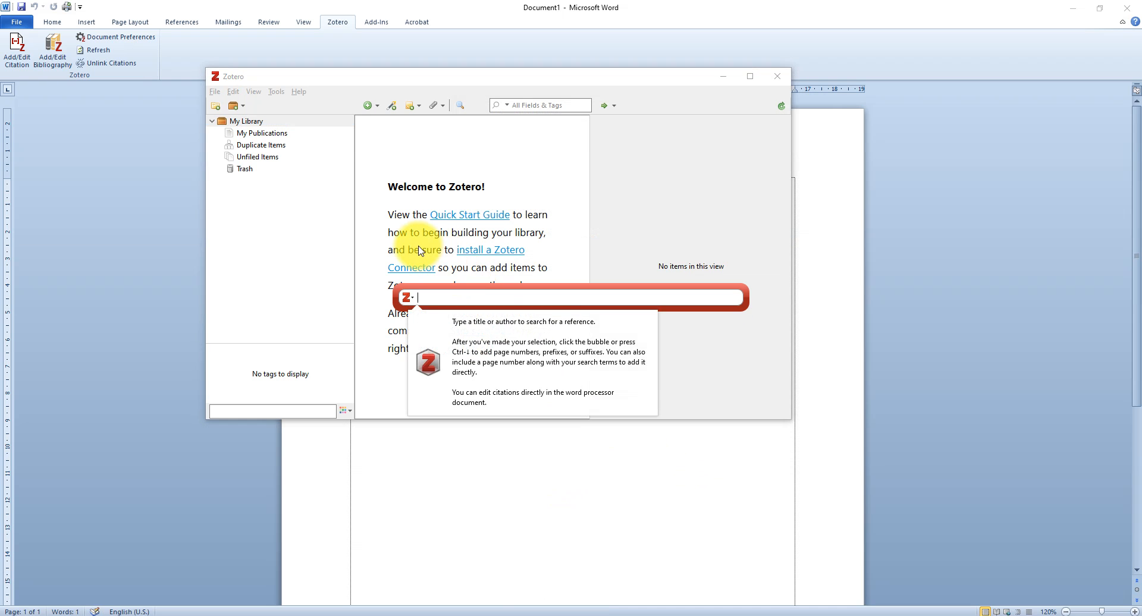
Step: Look at the view option offered by the Zotero citation bar without switching views
left_click(721, 358)
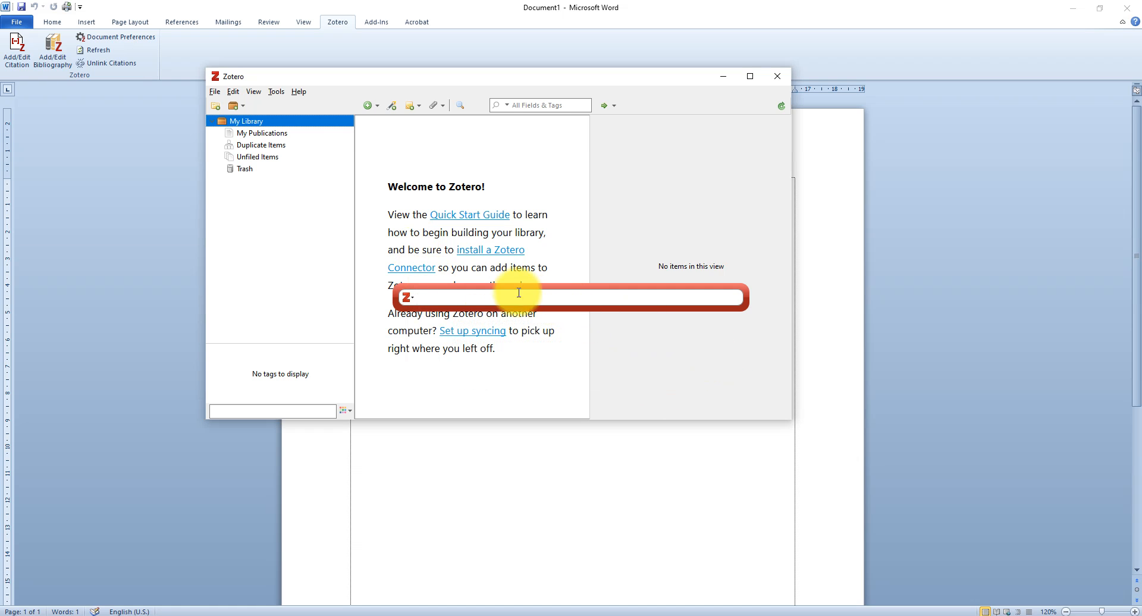
left_click(408, 296)
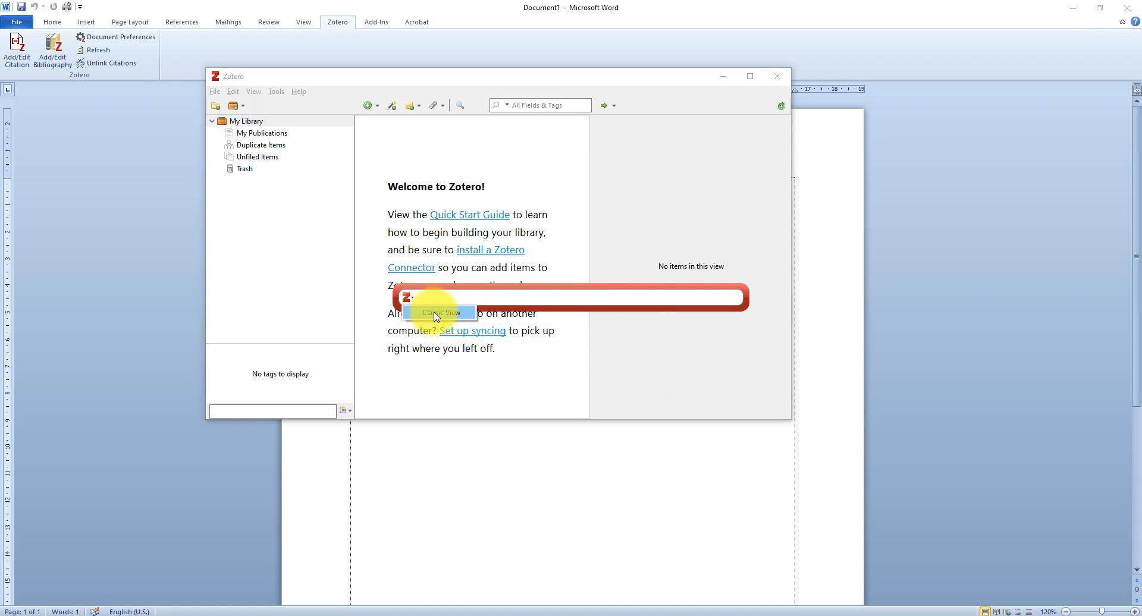
left_click(583, 309)
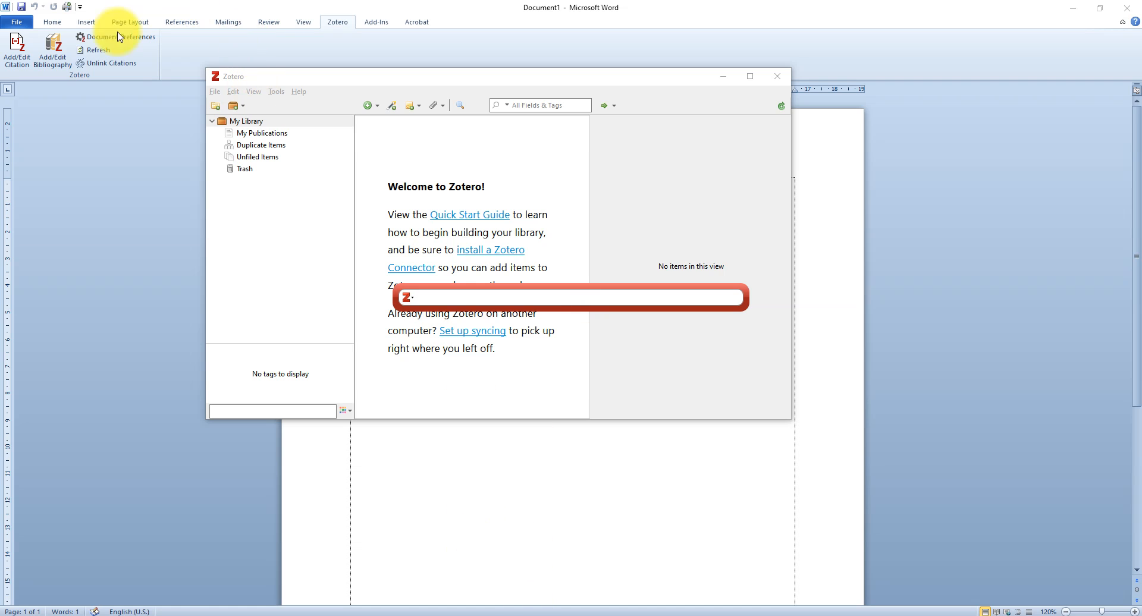
Step: Minimize the Zotero and Word windows, and bring the Word document back up
left_click(723, 76)
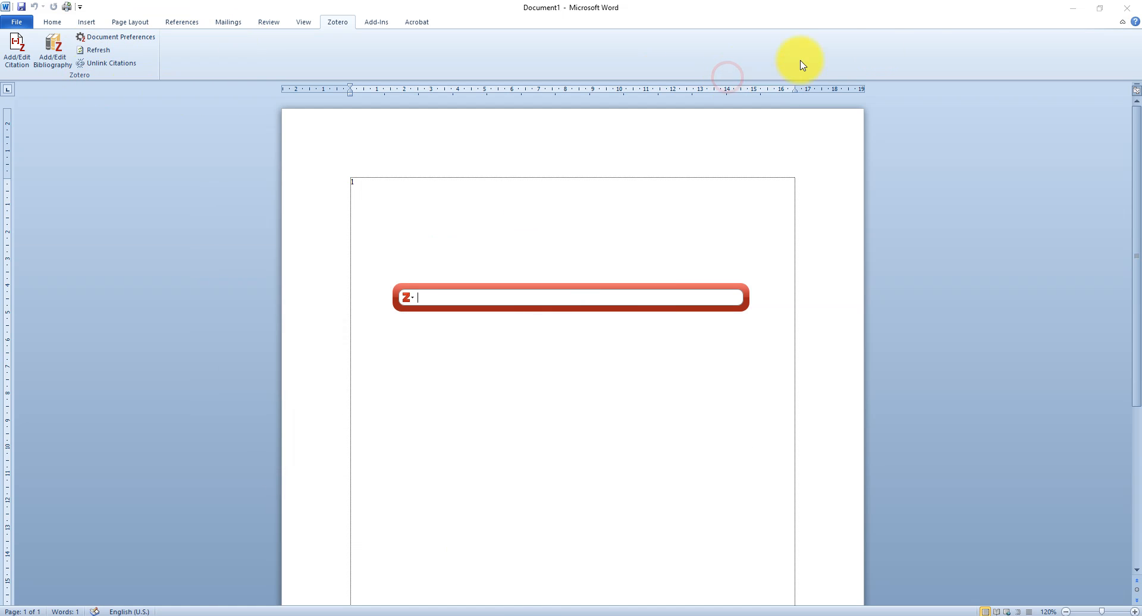
left_click(1074, 9)
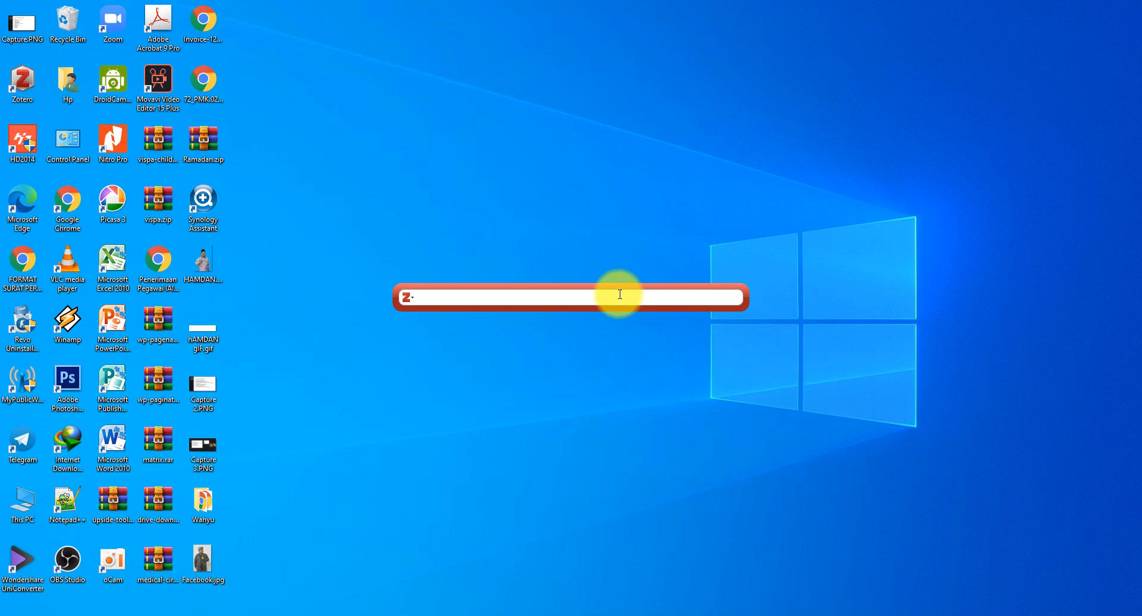
left_click(436, 611)
left_click(599, 615)
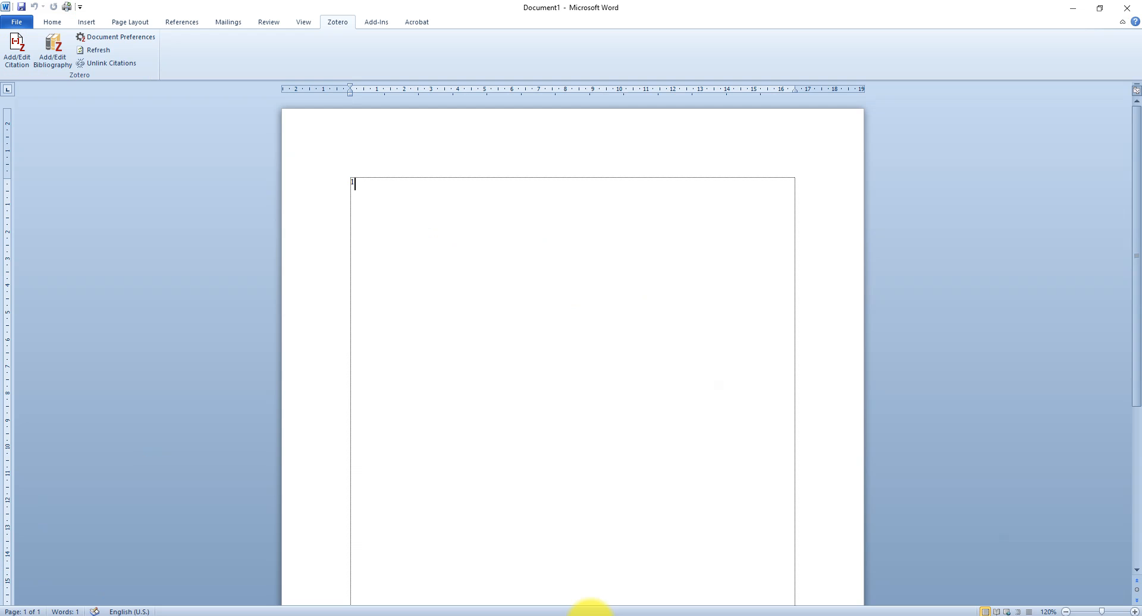
Step: Start a Zotero citation in the Word document, try the search text "jkljhklkj" and clear it again
left_click(17, 52)
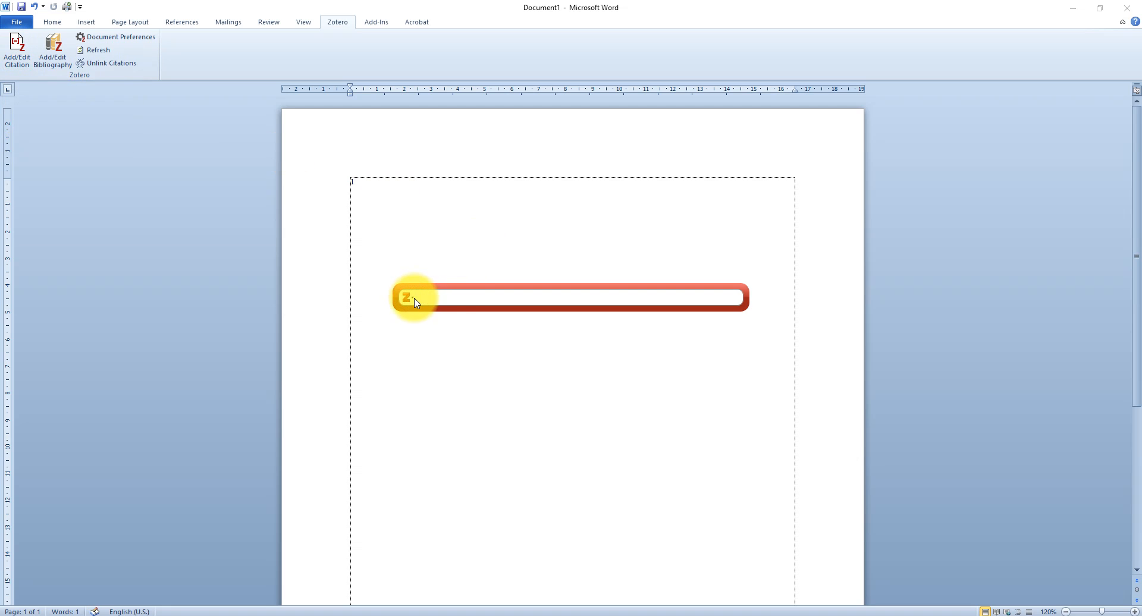
left_click(452, 292)
type("jkljhklkj")
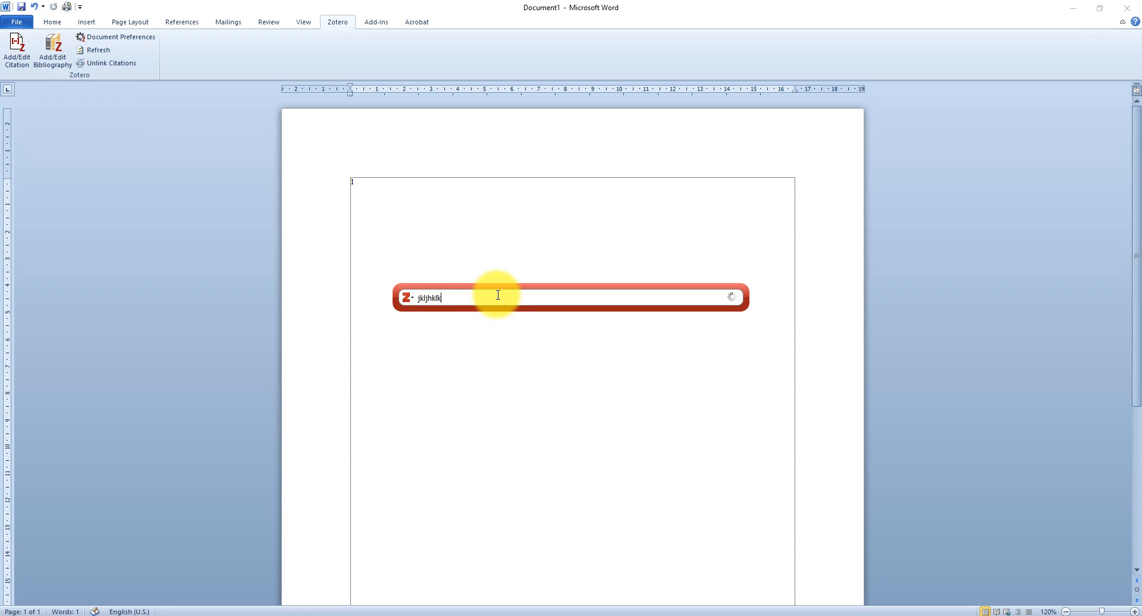
key("BackSpace")
key("BackSpace")
key("BackSpace")
key("BackSpace")
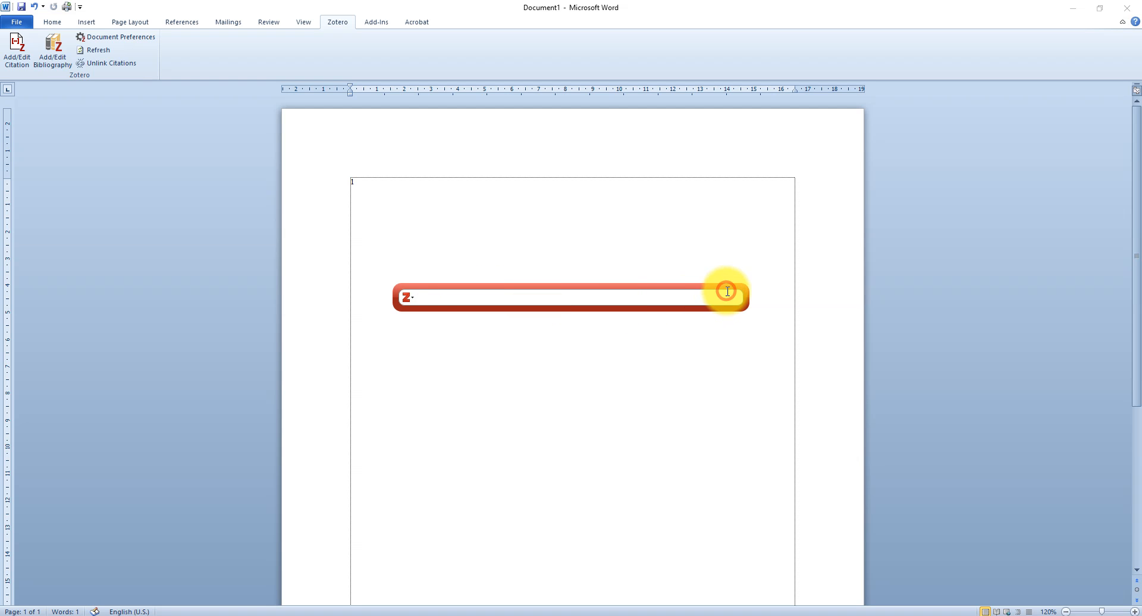
Step: Close Word without saving the document, and switch the open citation bar to Classic View and cancel it
left_click(1127, 8)
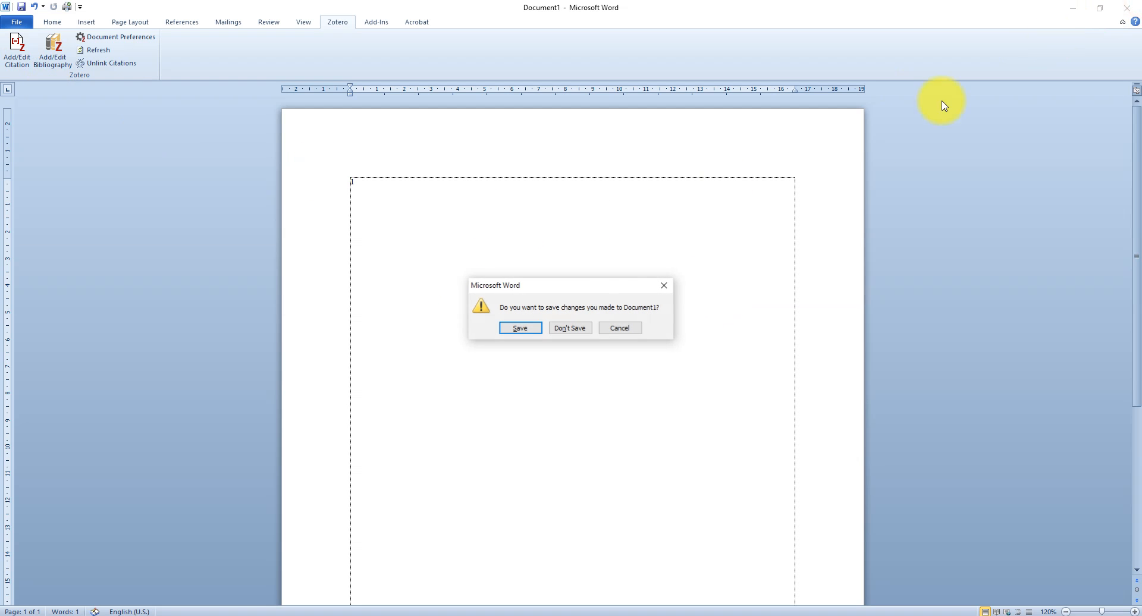
left_click(568, 328)
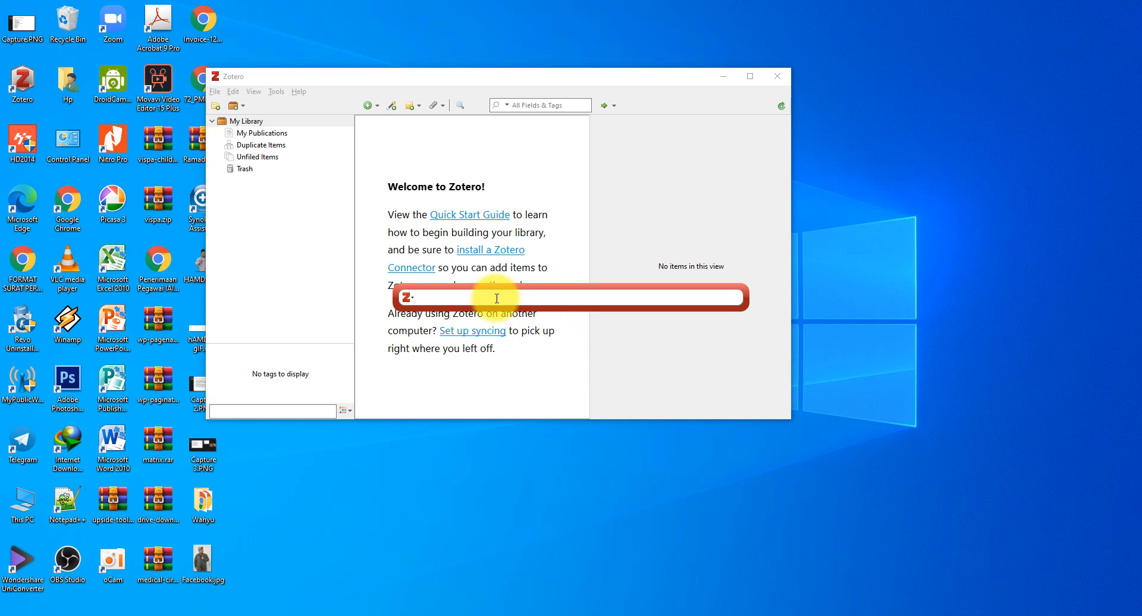
left_click(425, 313)
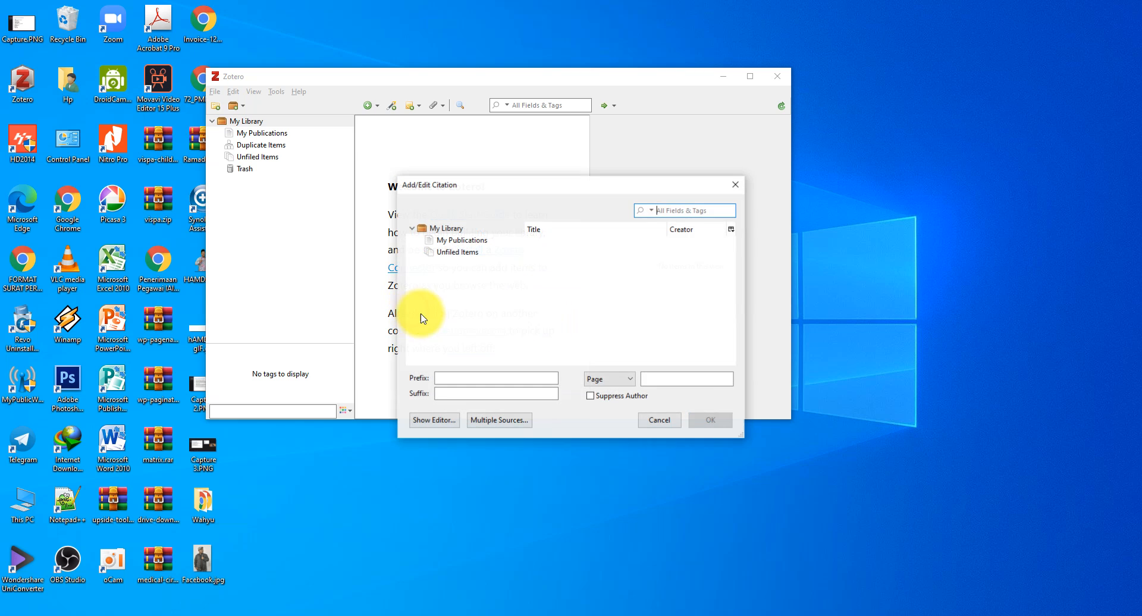
left_click(657, 420)
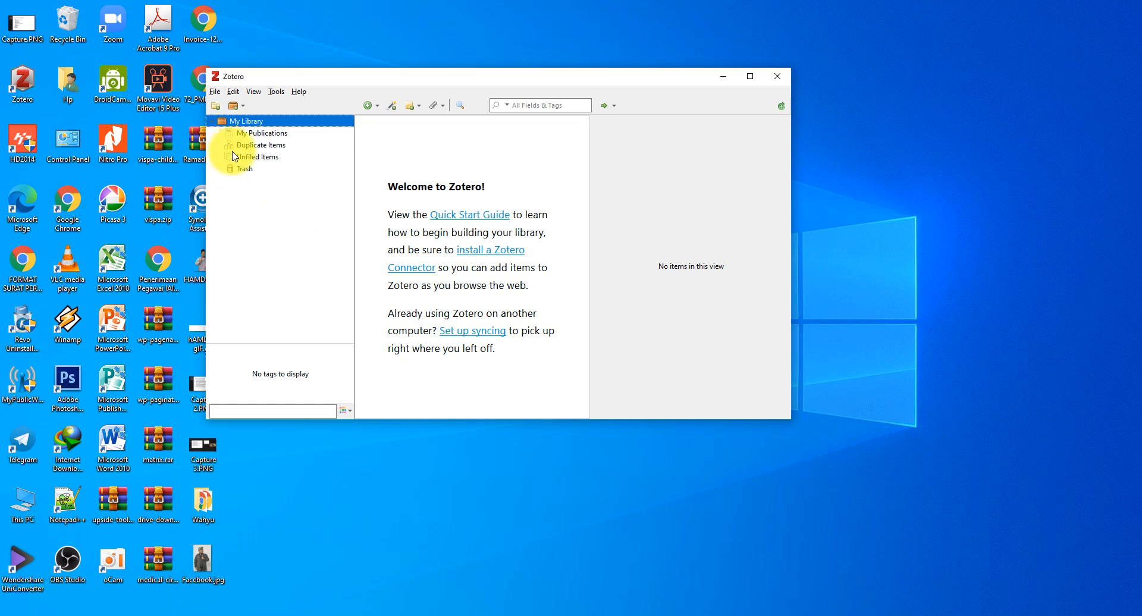
left_click(233, 92)
mouse_move(221, 93)
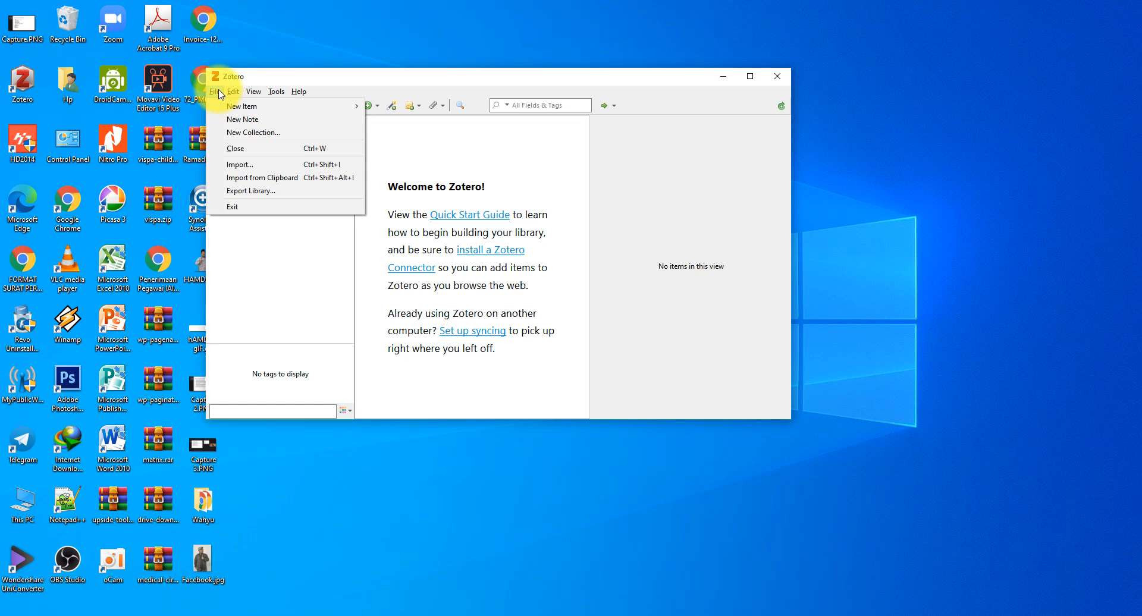
left_click(553, 297)
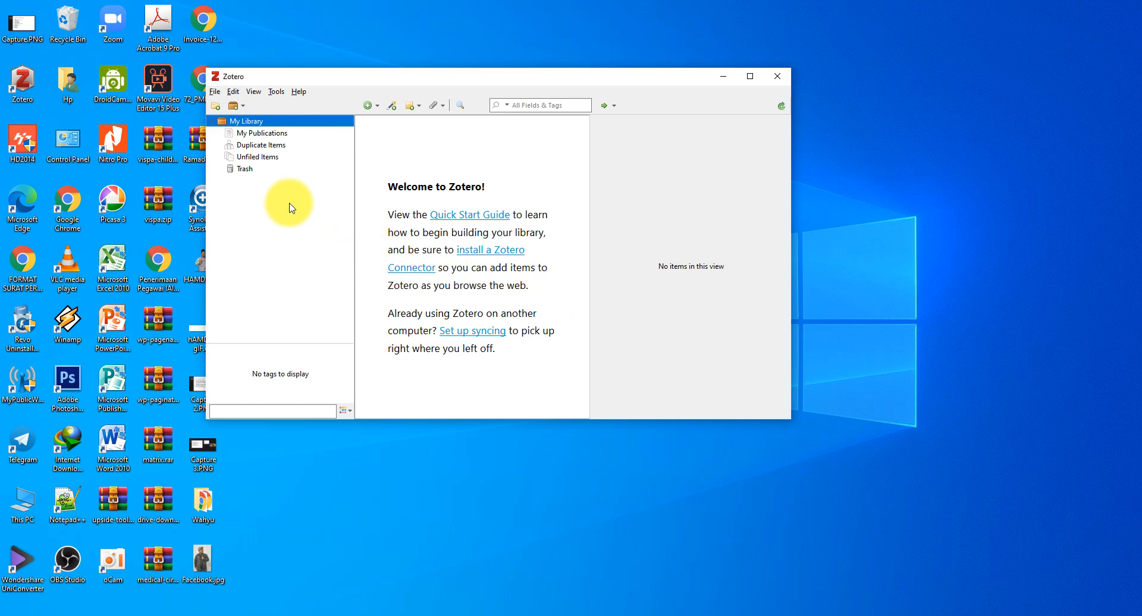
Step: Open Zotero's browser connector download page from Zotero and go to the Zotero Connector listing in the Chrome Web Store
left_click(277, 92)
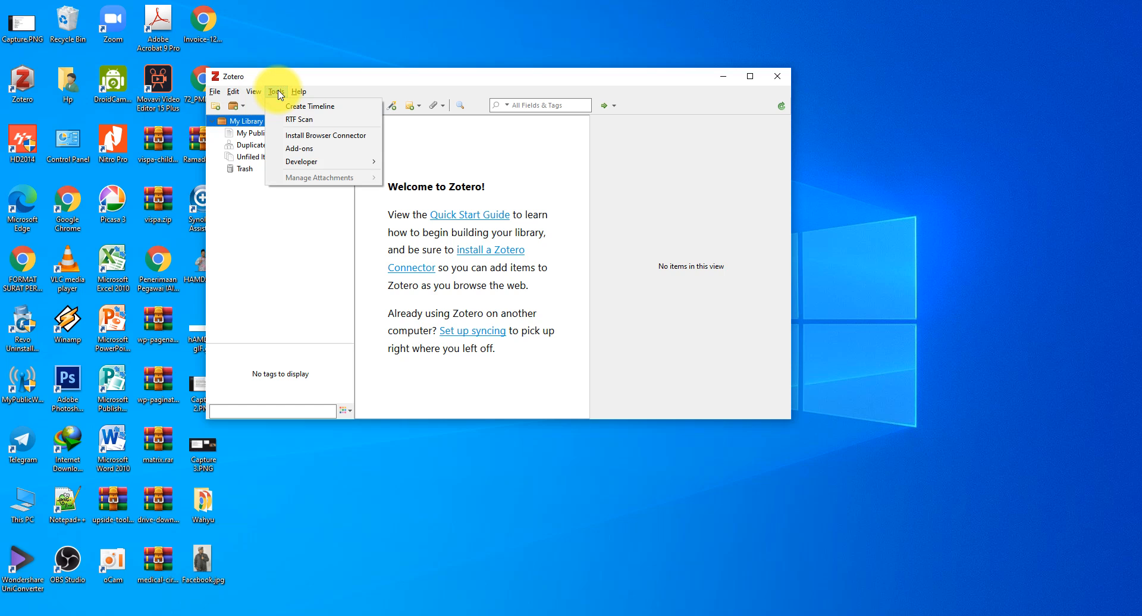
left_click(295, 136)
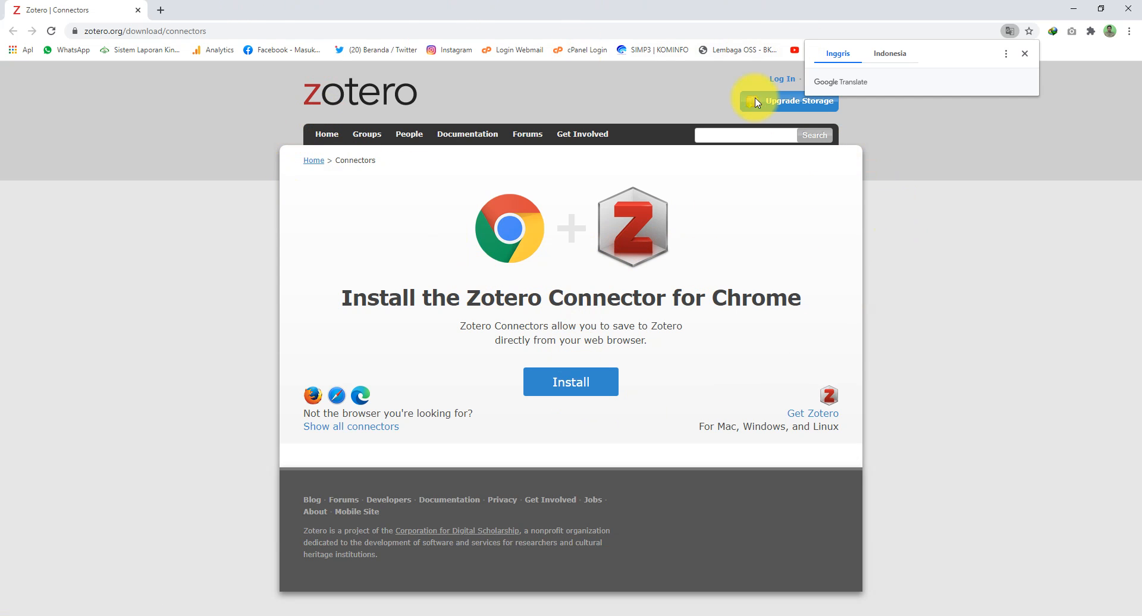
left_click_drag(127, 32, 255, 31)
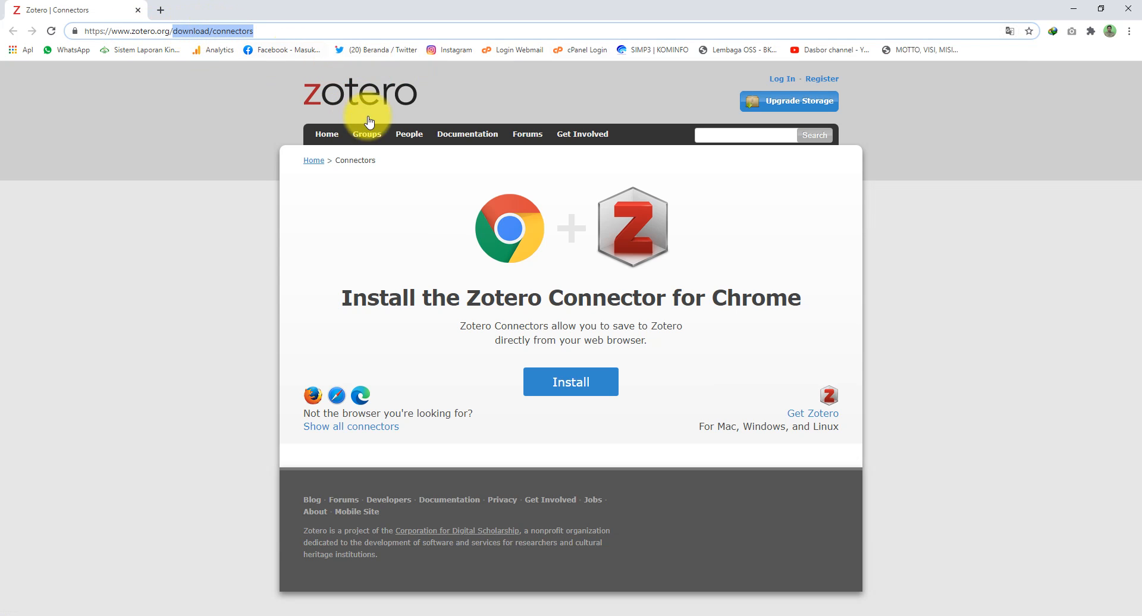
left_click(548, 384)
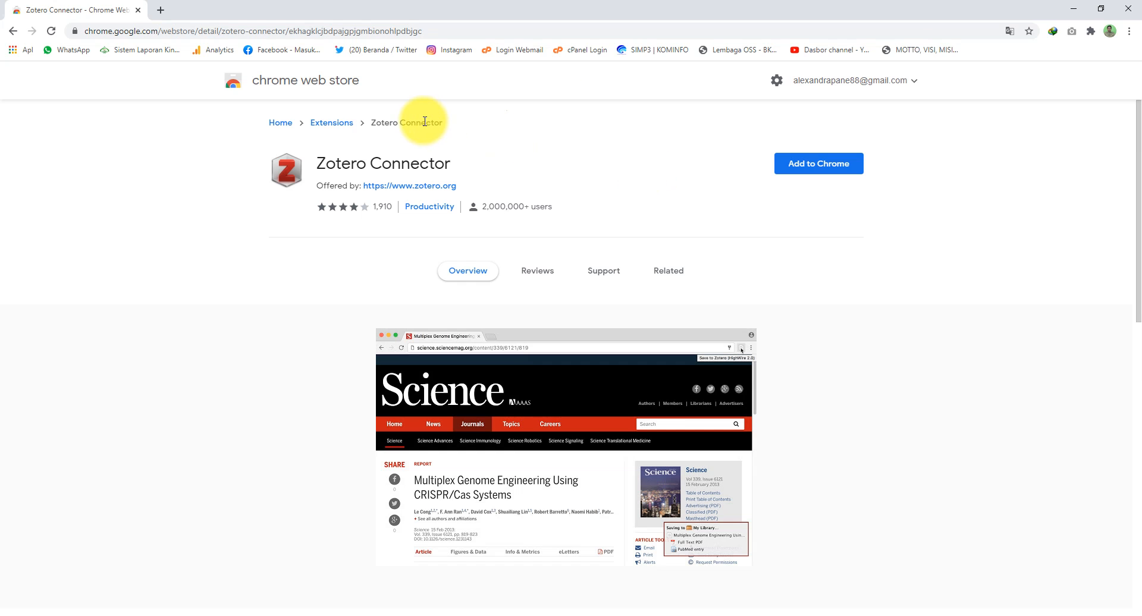
Step: Add the Zotero Connector extension to Chrome and dismiss the notice about the added extension
left_click(812, 173)
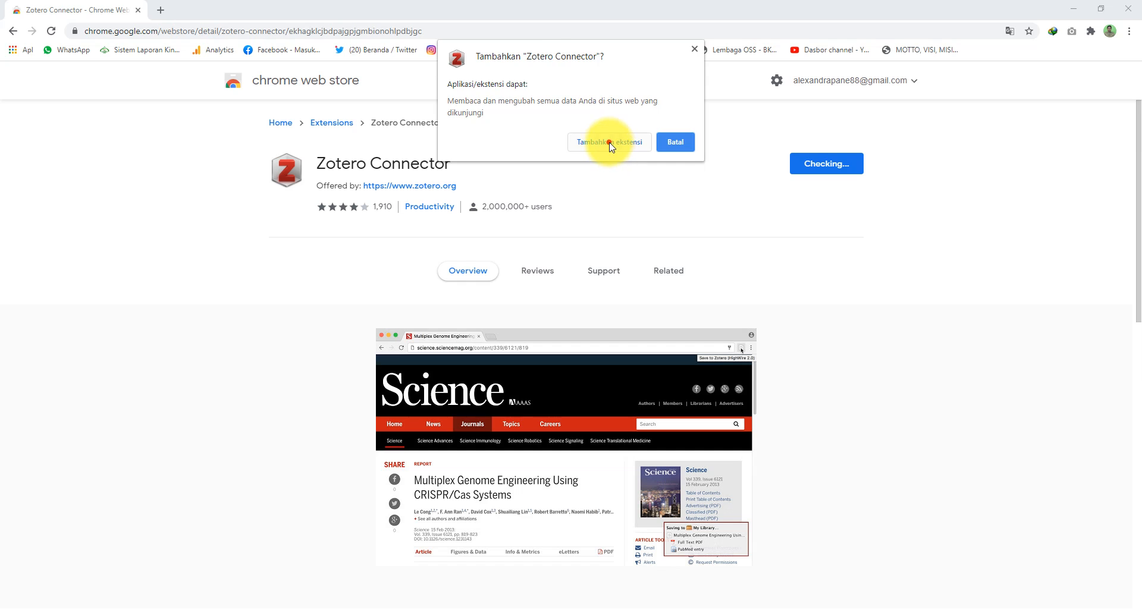
left_click(610, 143)
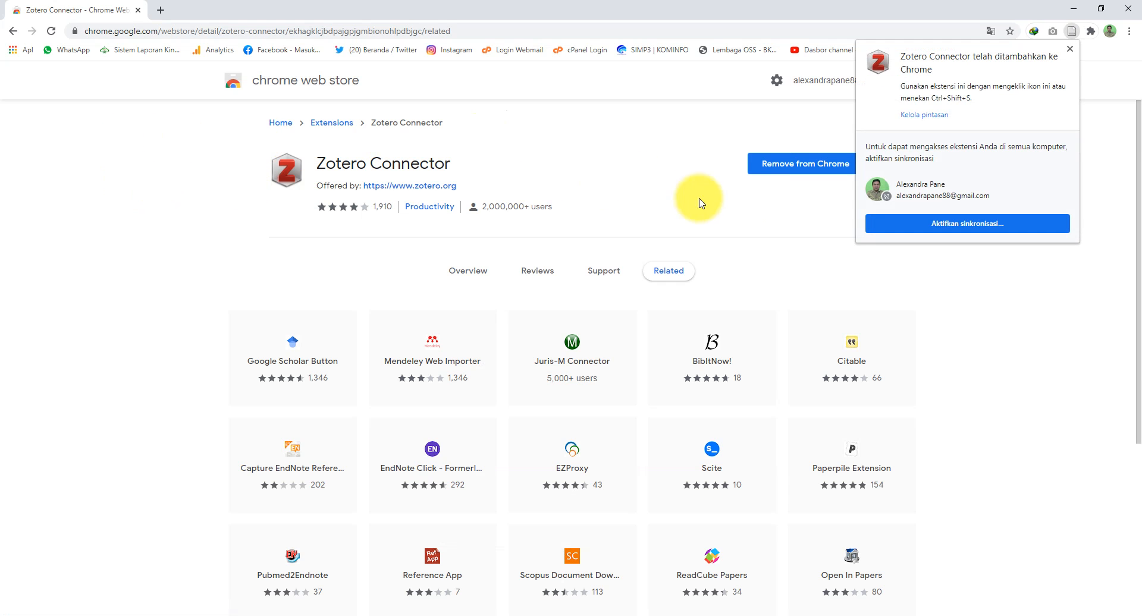
left_click(751, 201)
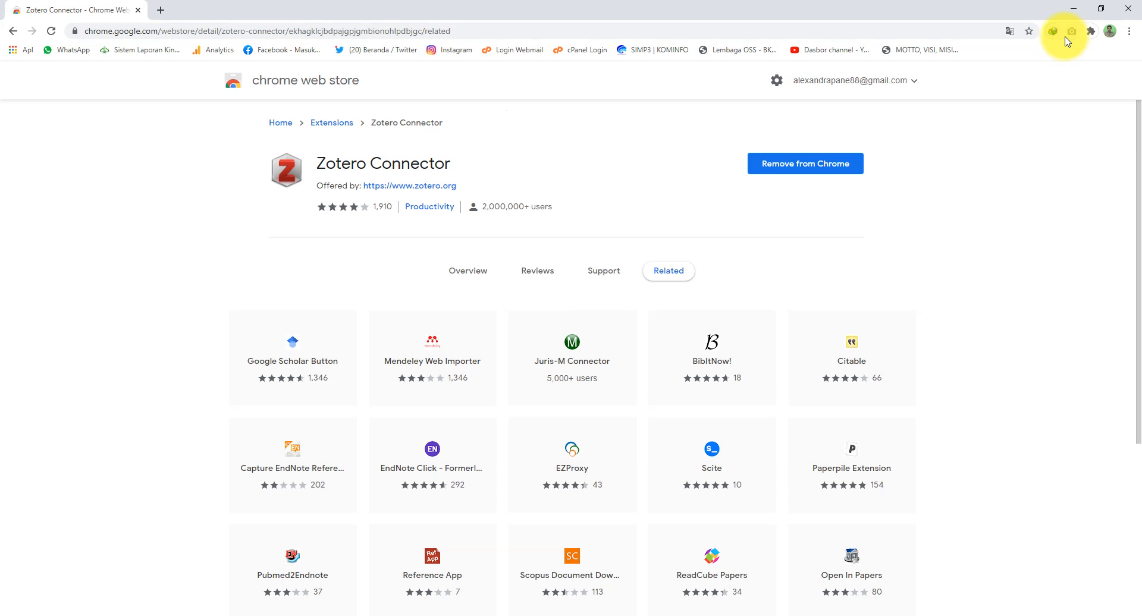
Step: Pin the Zotero Connector extension to the browser toolbar and close the browser window
left_click(1090, 31)
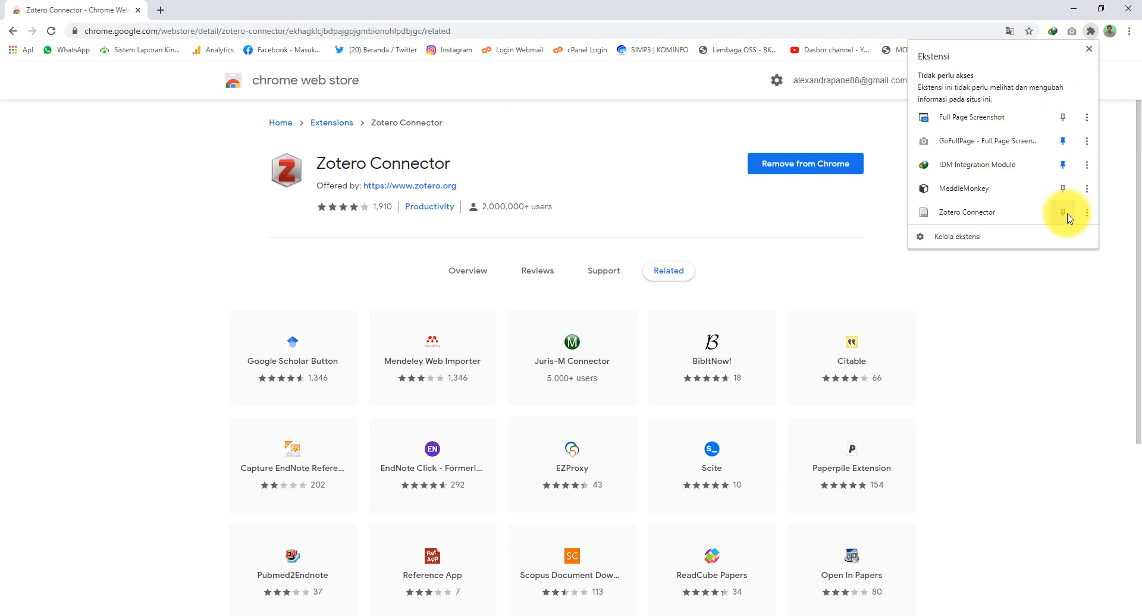
left_click(1024, 316)
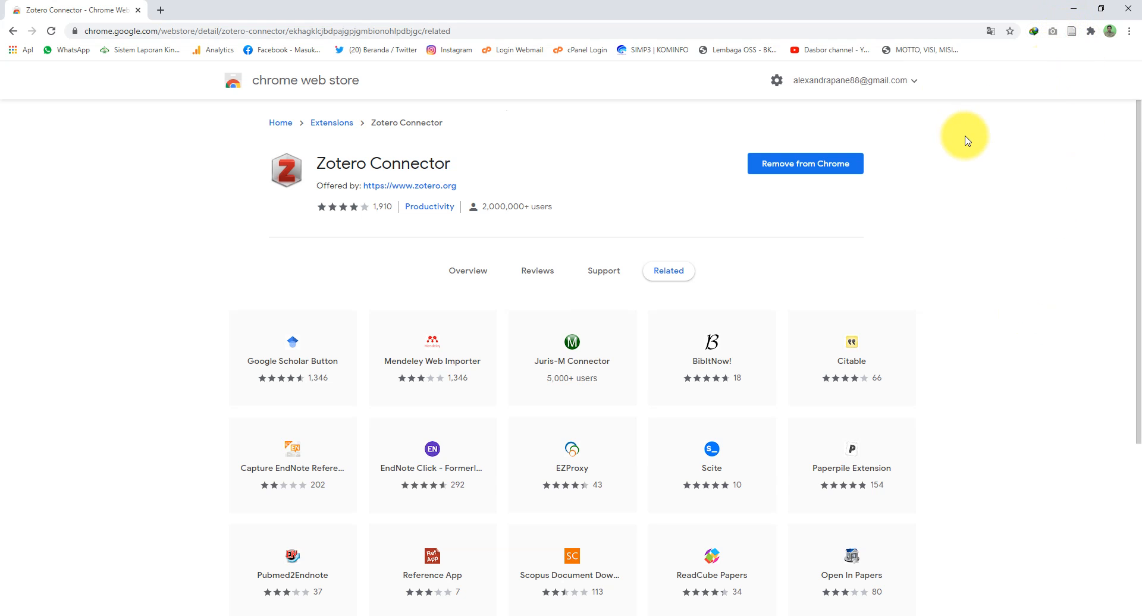
left_click(1128, 9)
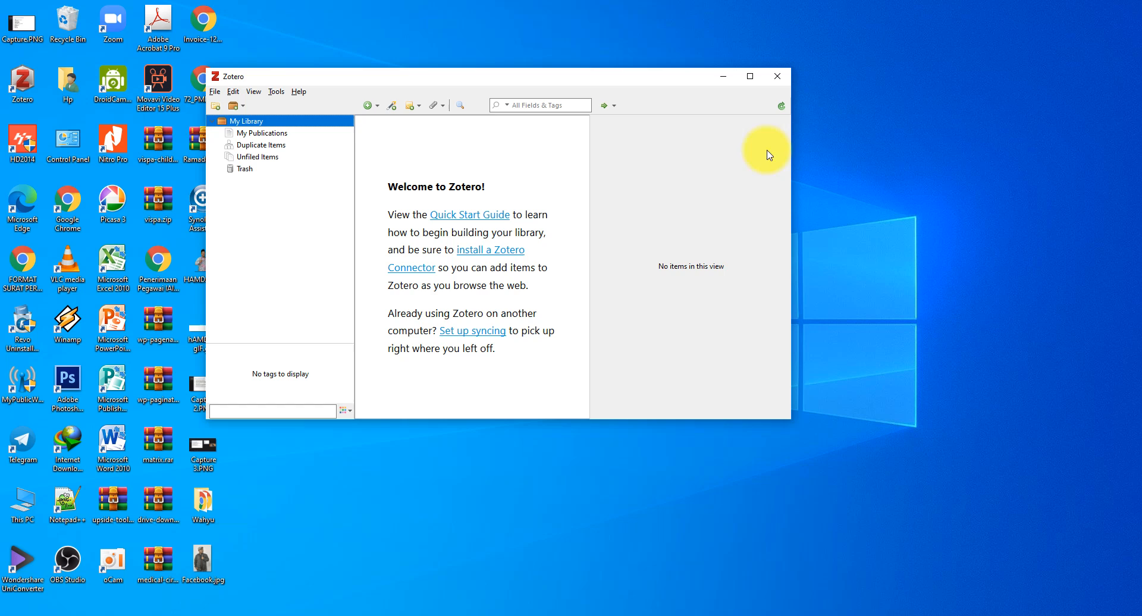
Step: Create a new collection named Jurnal in My Library and reposition the Zotero window on the desktop
left_click_drag(384, 83, 641, 144)
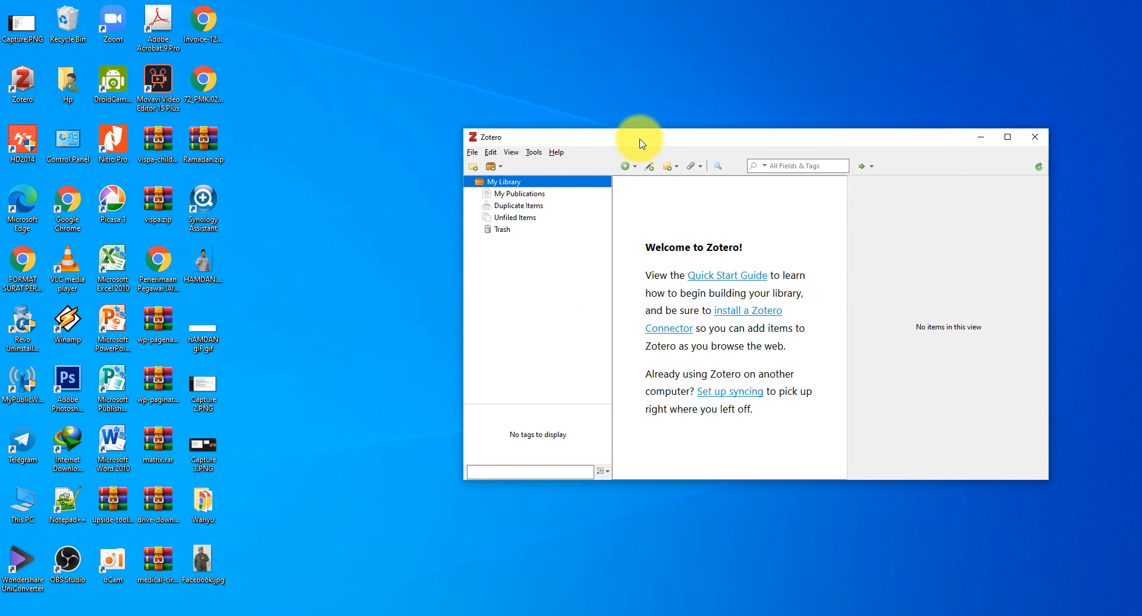
left_click(473, 168)
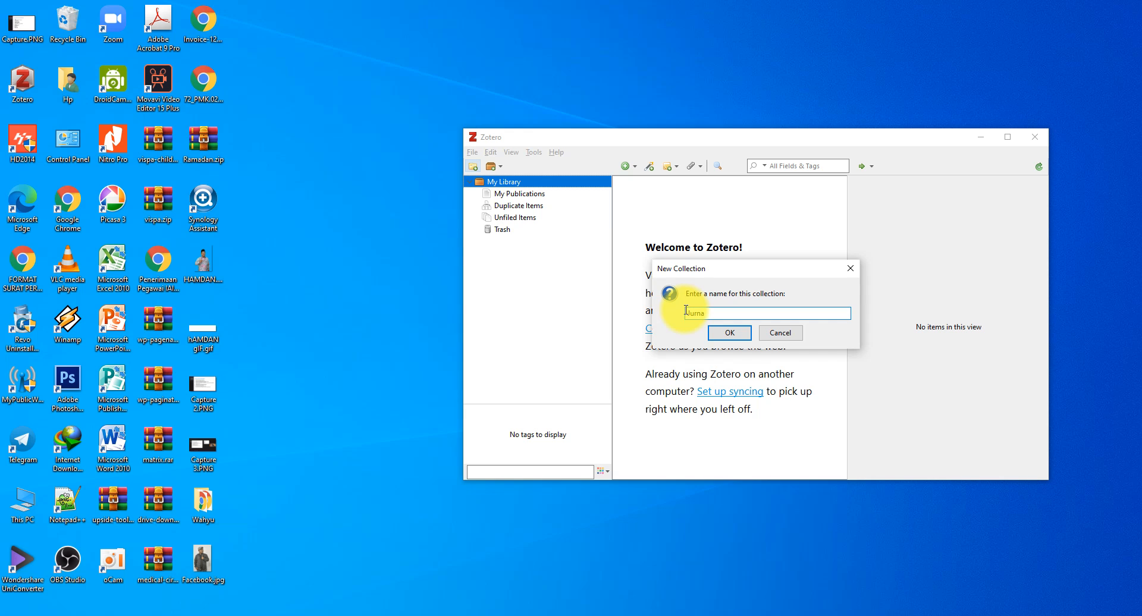
key("Return")
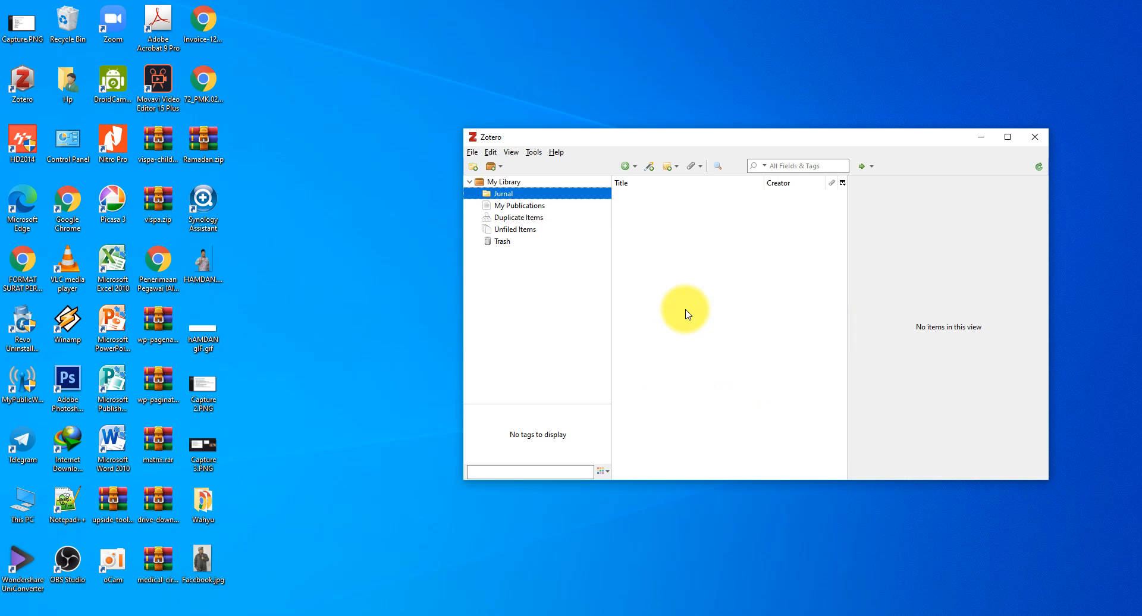
left_click_drag(677, 140, 518, 59)
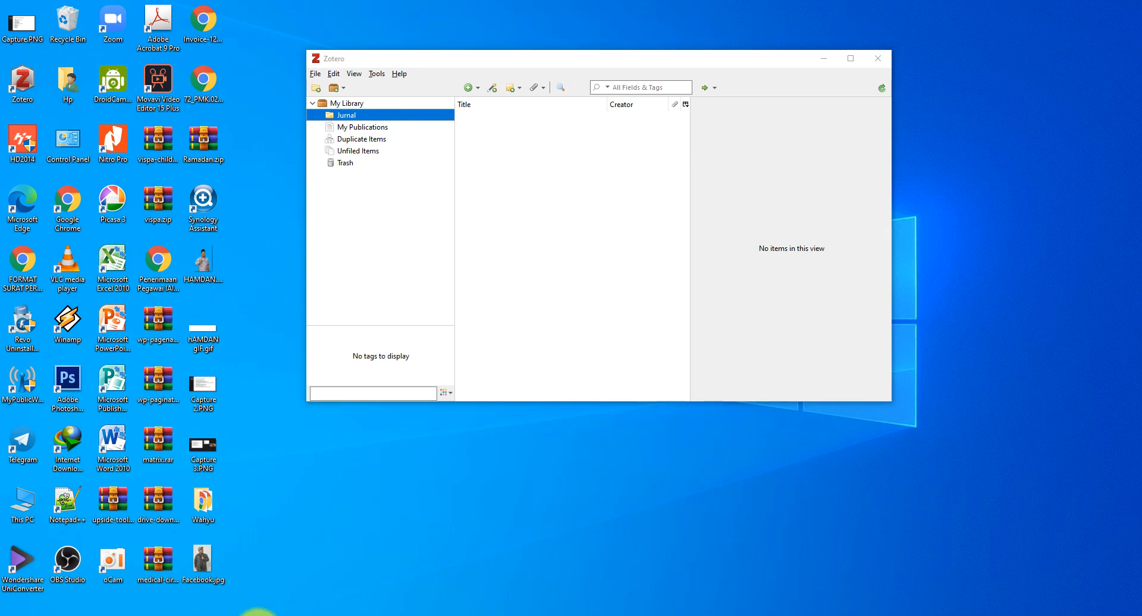
Step: Open Chrome, search Google for "google scholar" and go to the Google Scholar site
left_click(258, 613)
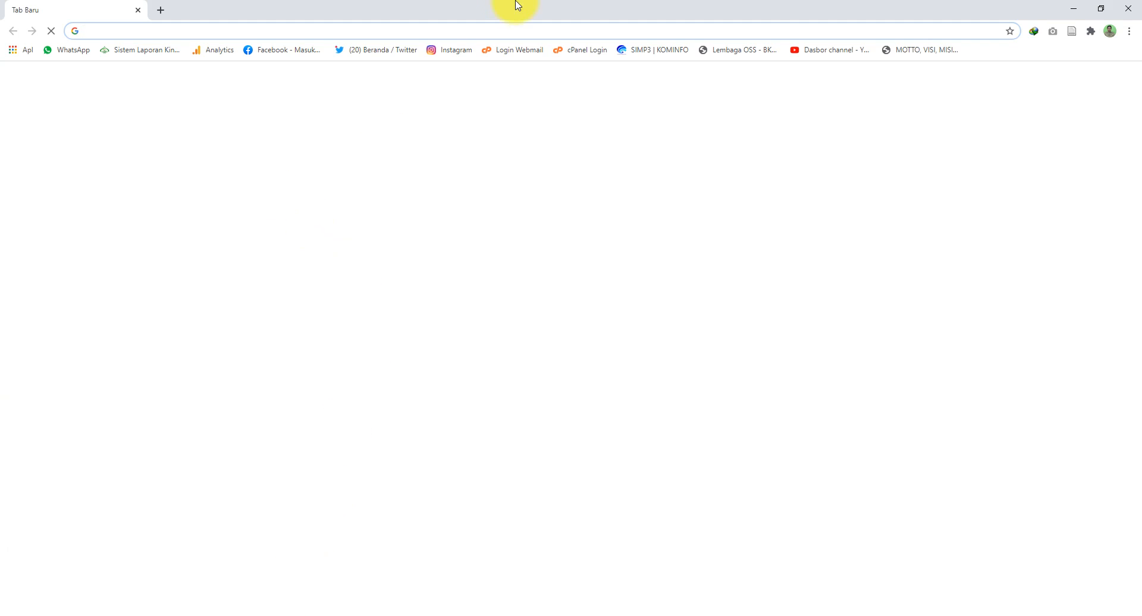
left_click(532, 245)
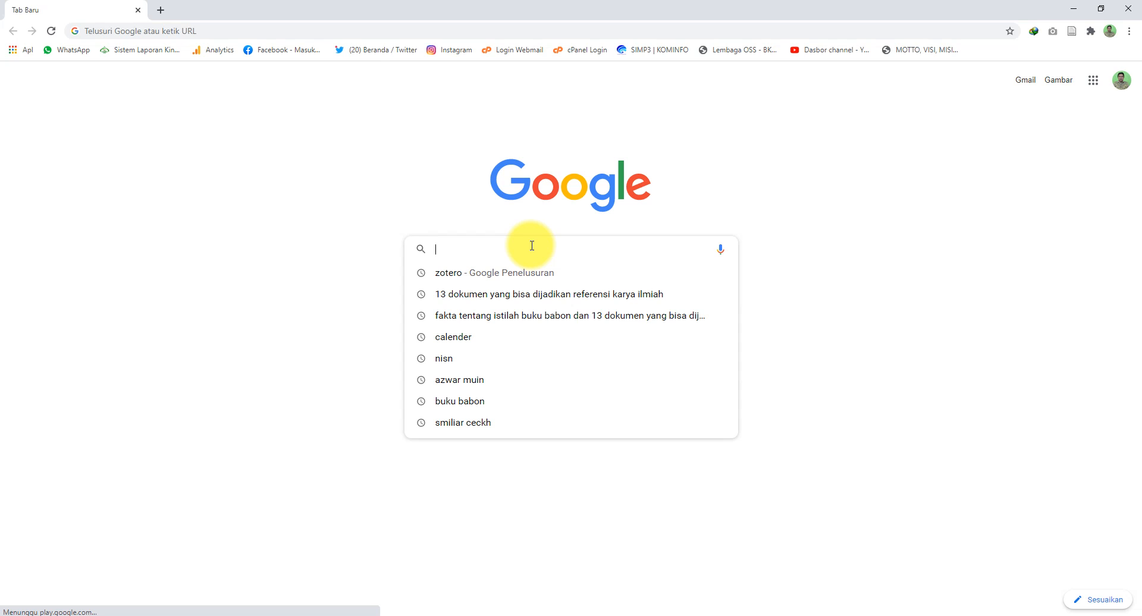
type("google sch")
key("Return")
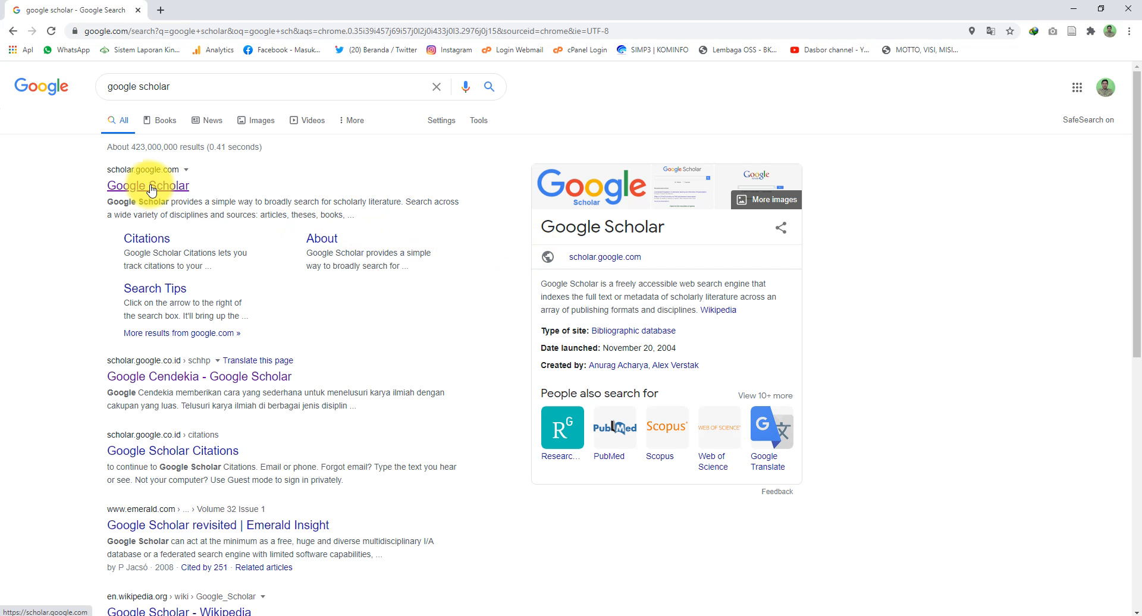
left_click(151, 187)
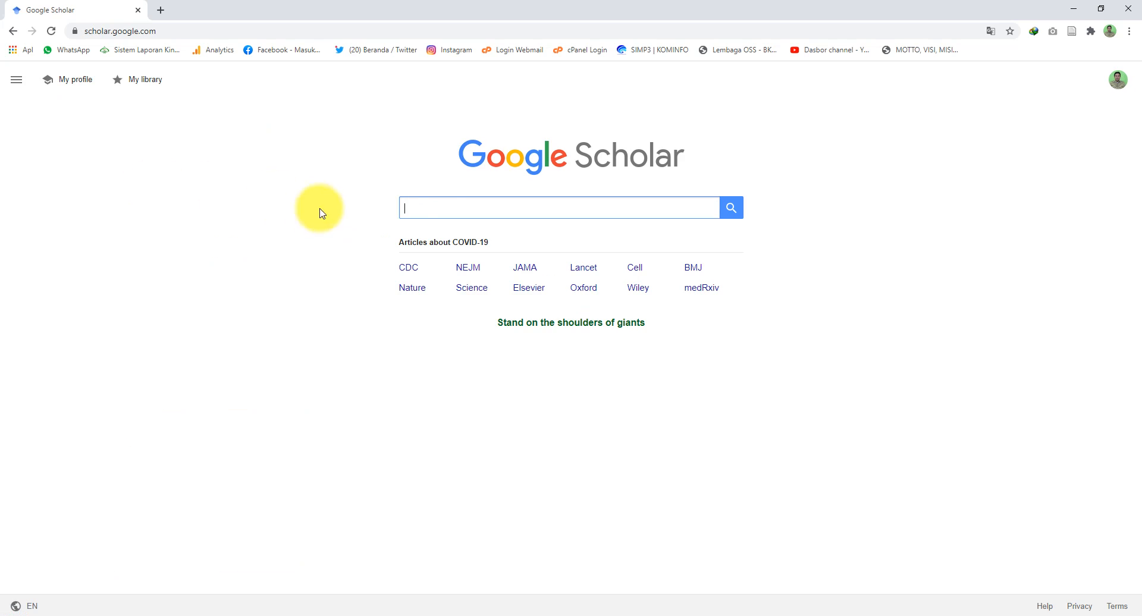
Step: Search Google Scholar for "jurnal psikologi"
left_click(433, 206)
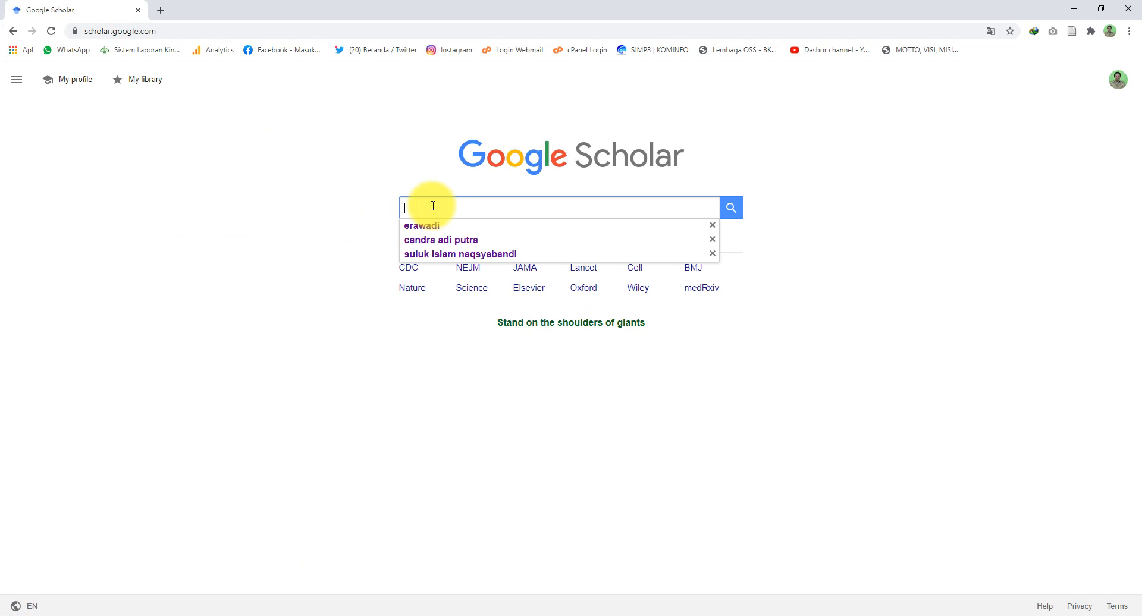
type("jurnal ")
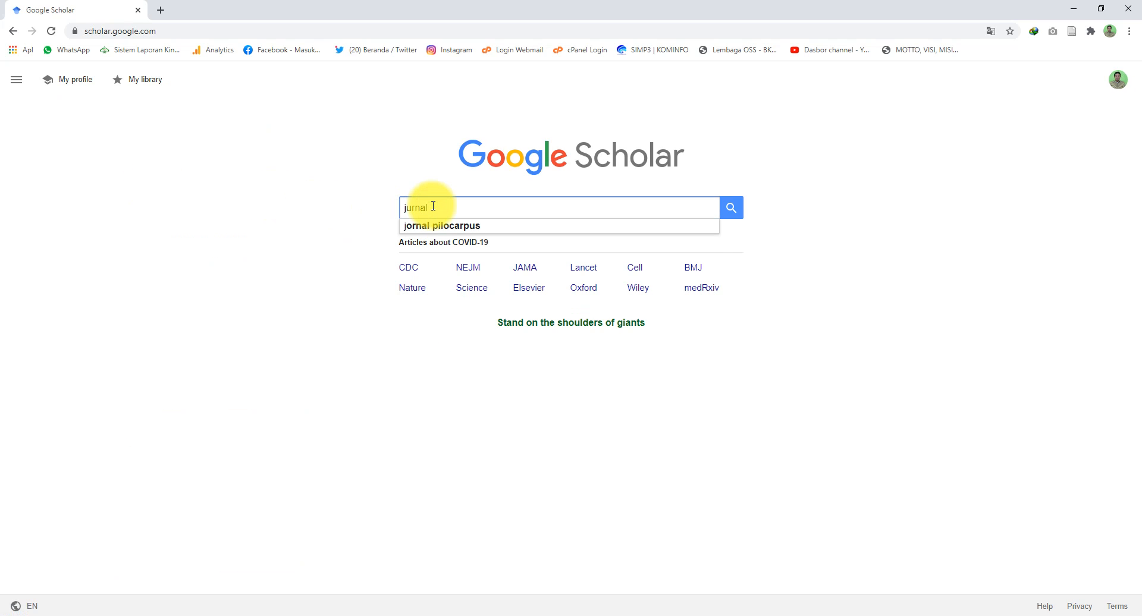
type("psikolog")
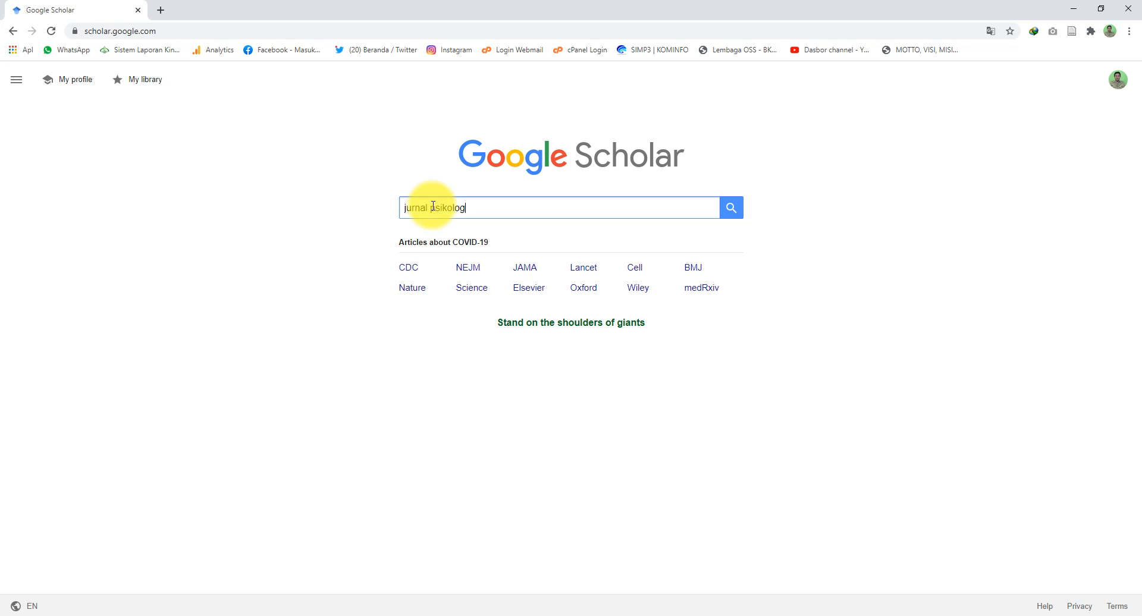
type("i")
key("Return")
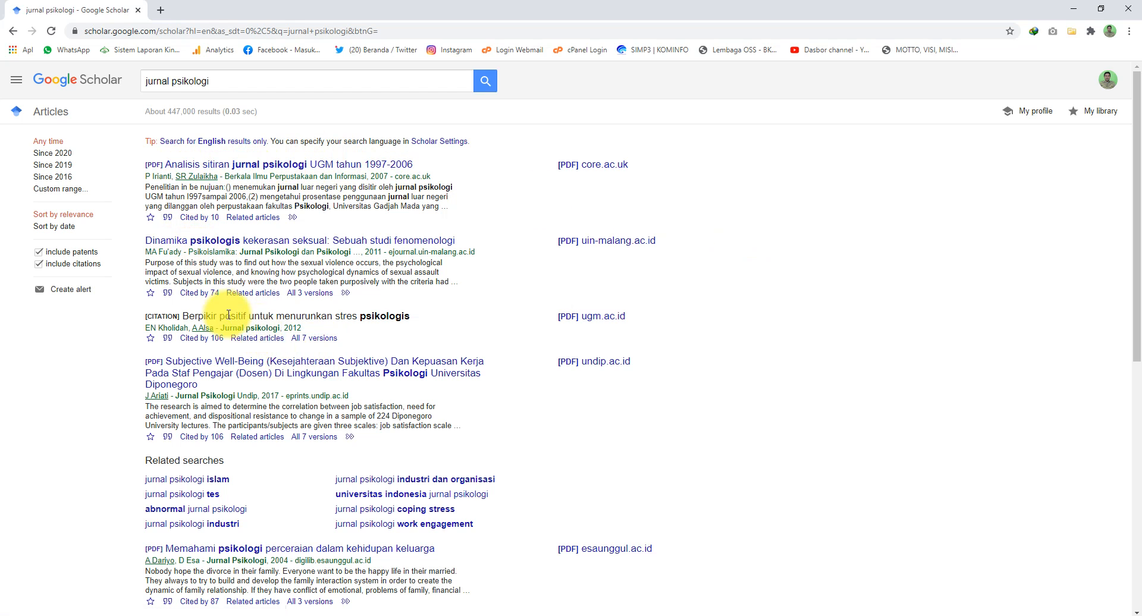
Step: Save "Faktor-faktor penyebab perilaku merokok pada remaja" and the "Kesejahteraan psikologis lansia janda/duda" article from the results to the Jurnal collection with Zotero Connector
left_click_drag(185, 315, 402, 315)
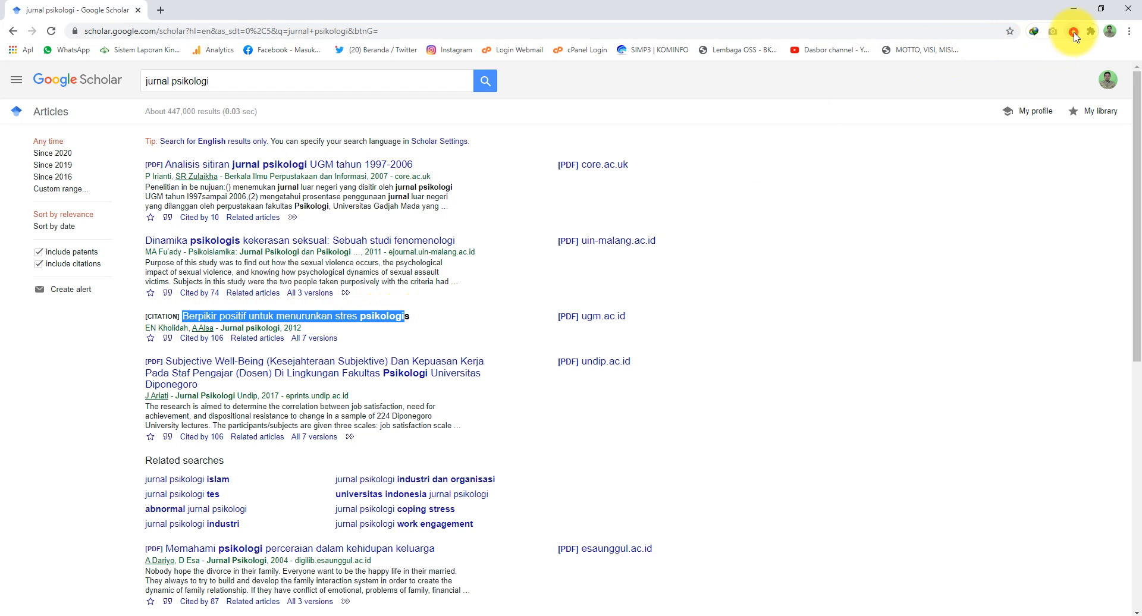
left_click(1074, 34)
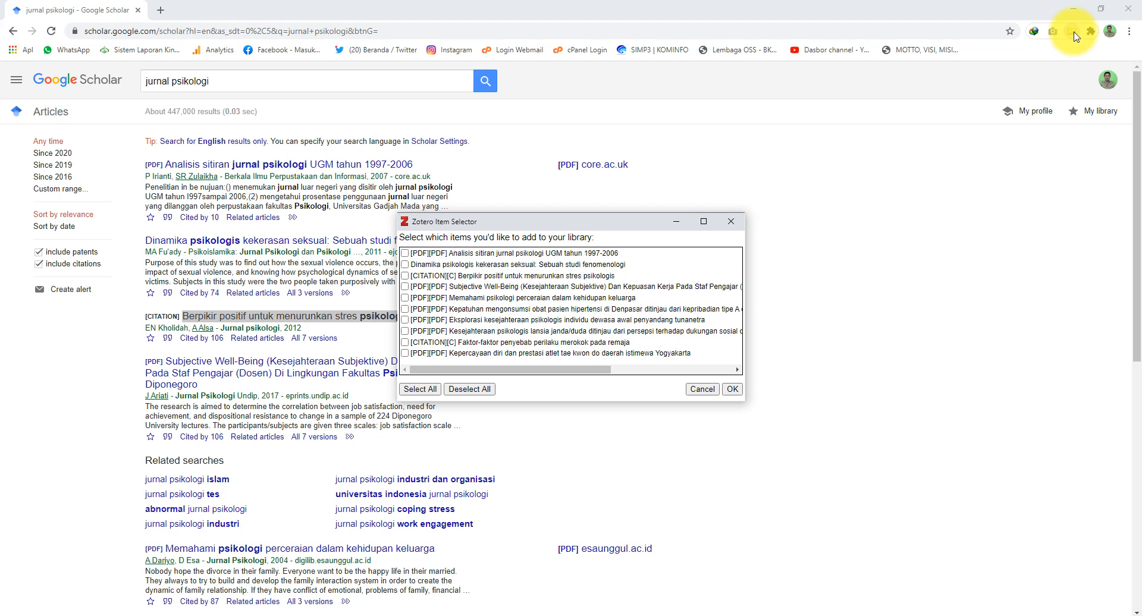
left_click_drag(517, 225, 687, 157)
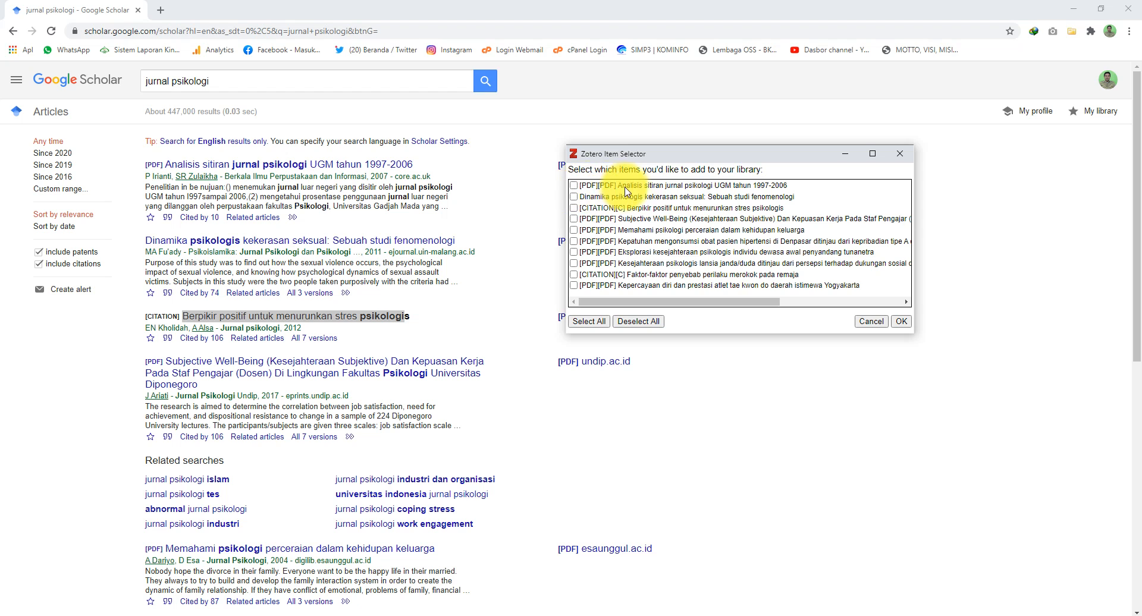
scroll(285, 326, "down", 8)
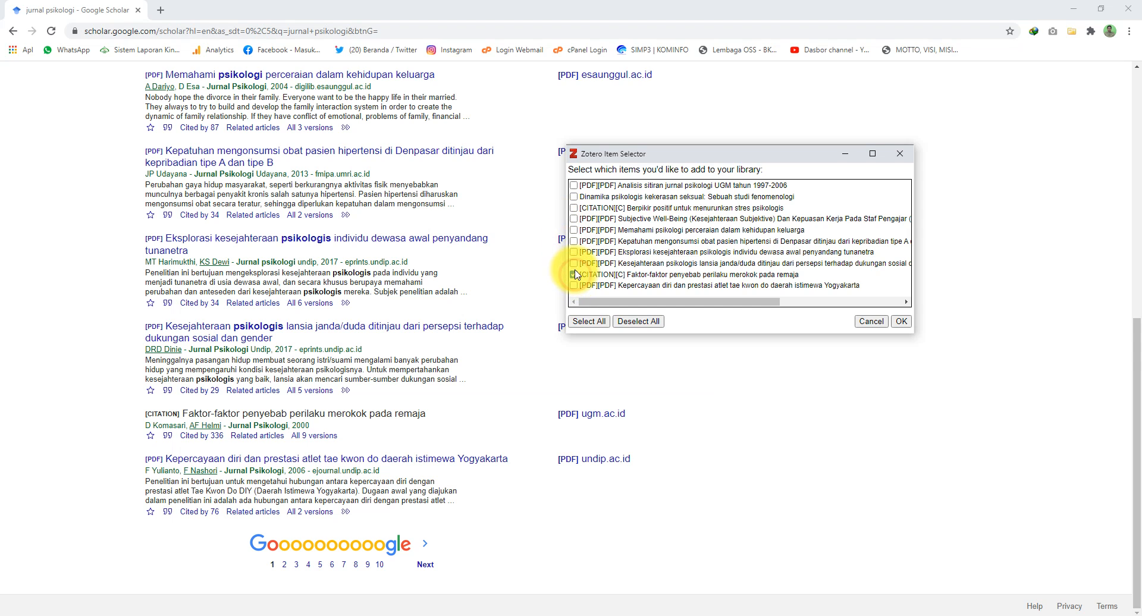
left_click(901, 321)
left_click(1050, 90)
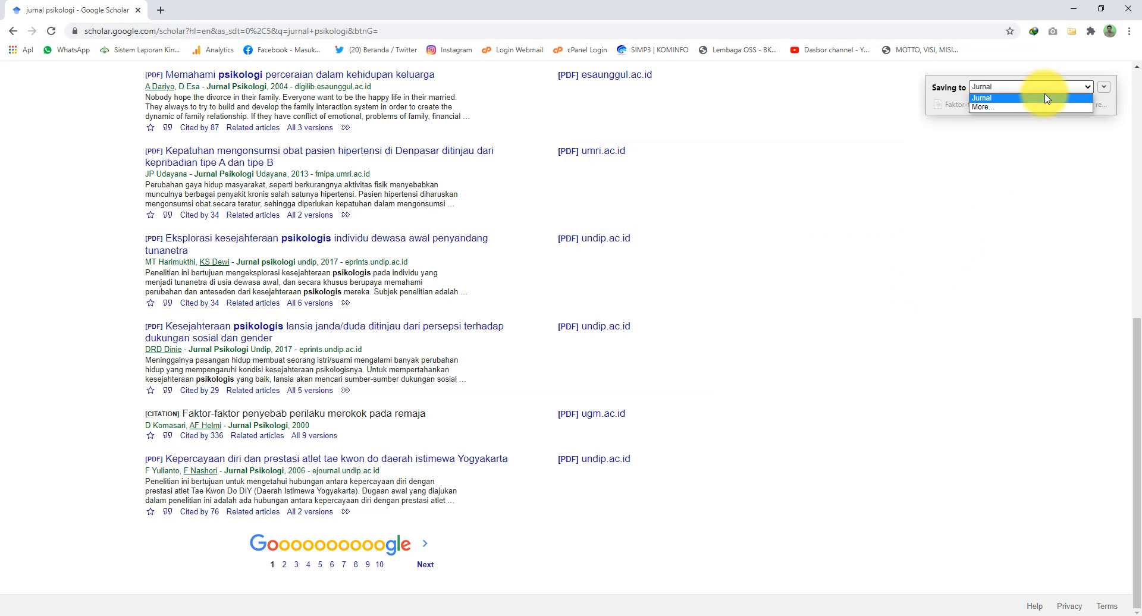
left_click(1049, 97)
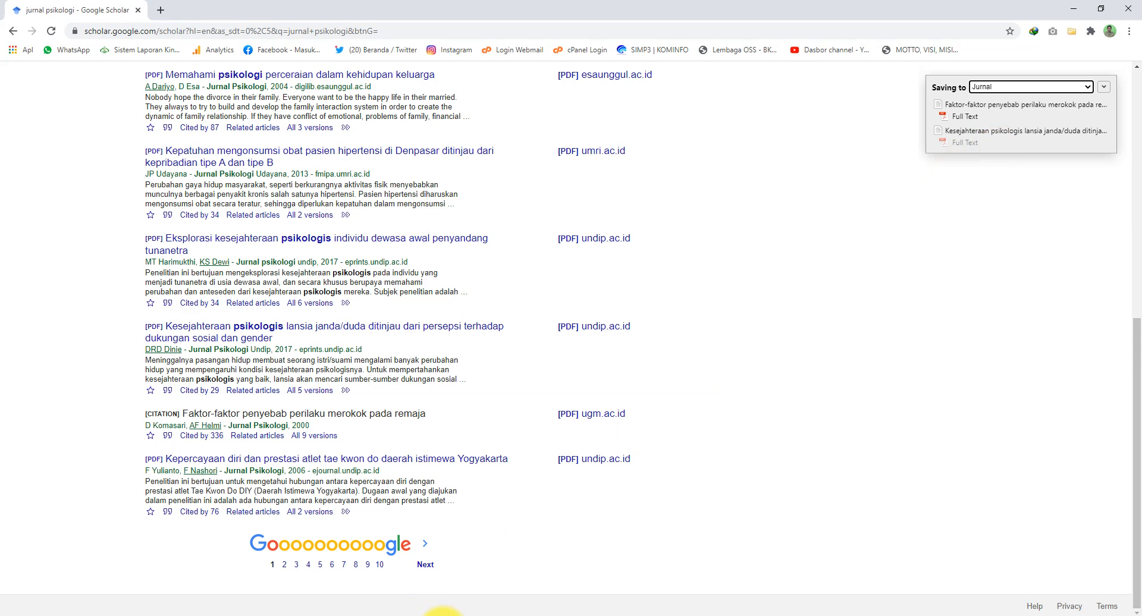
Step: Switch to Zotero and examine the bibliographic details of the two articles saved in the Jurnal collection
left_click(462, 615)
left_click(536, 119)
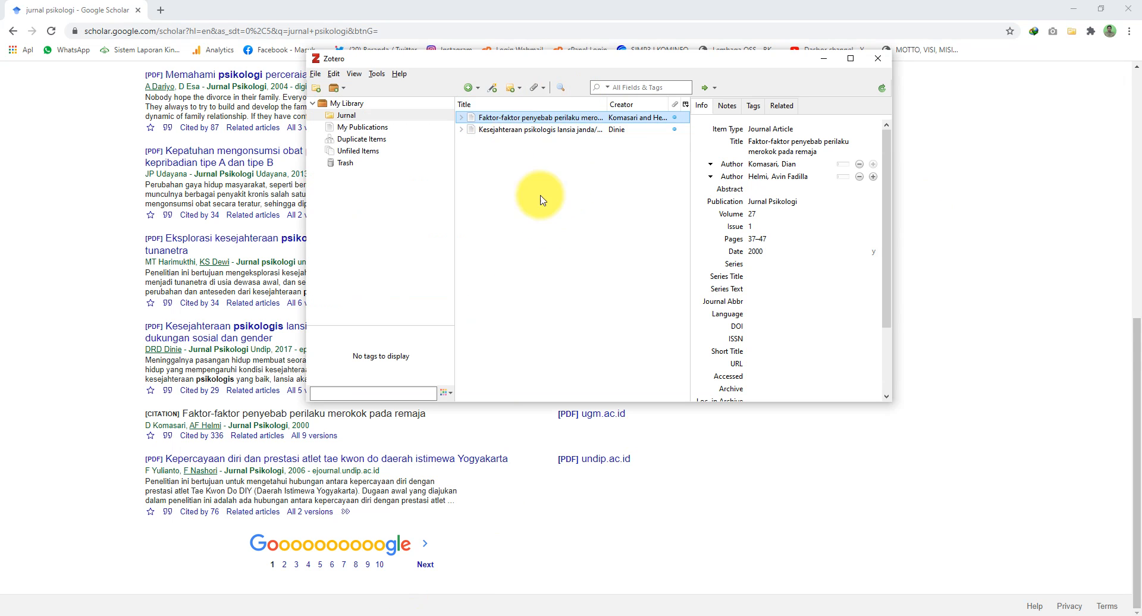
left_click_drag(586, 64, 473, 63)
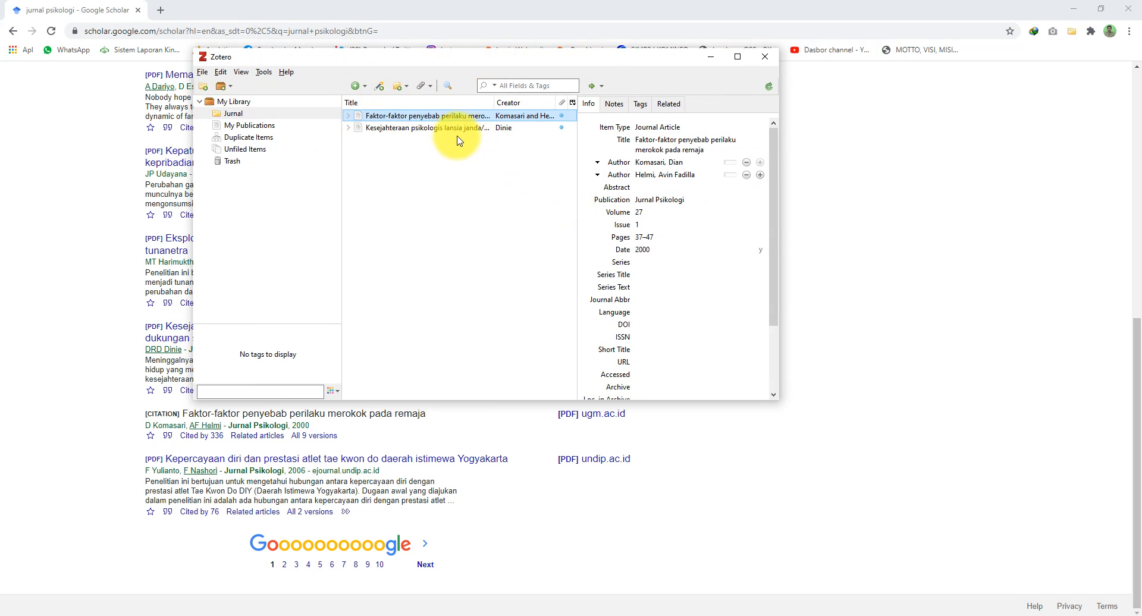
left_click(401, 127)
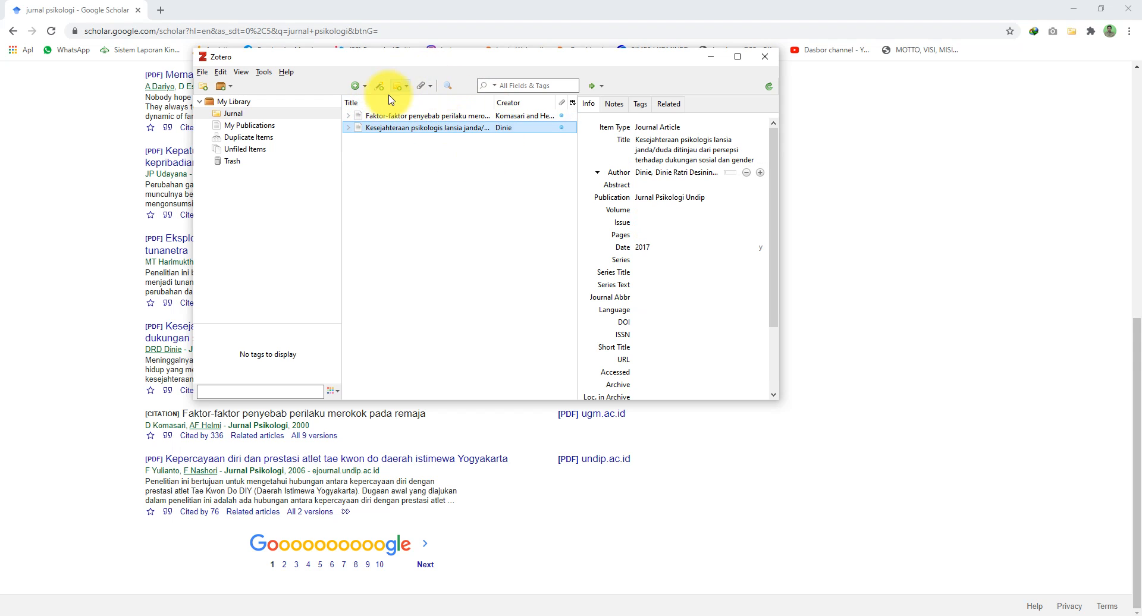
left_click(293, 212)
left_click(437, 211)
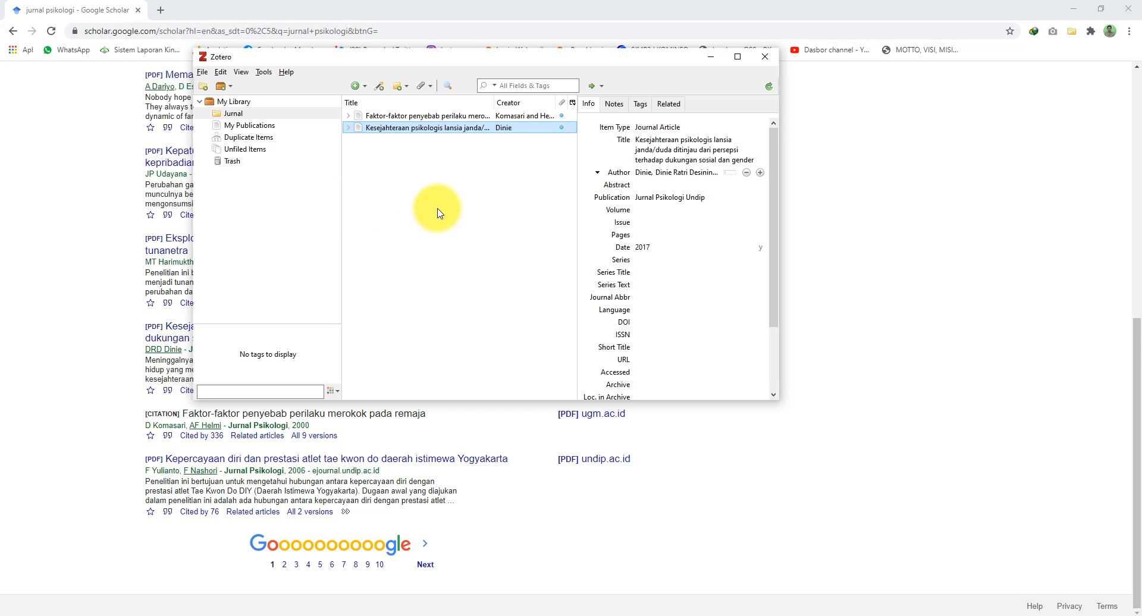
left_click(236, 113)
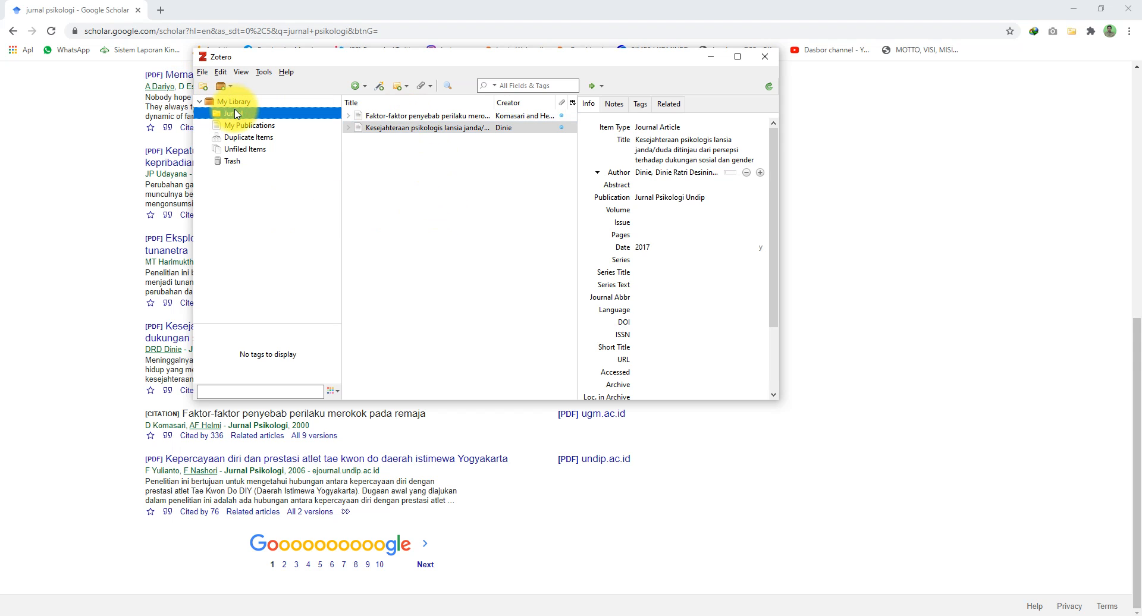
left_click(433, 116)
left_click(467, 127)
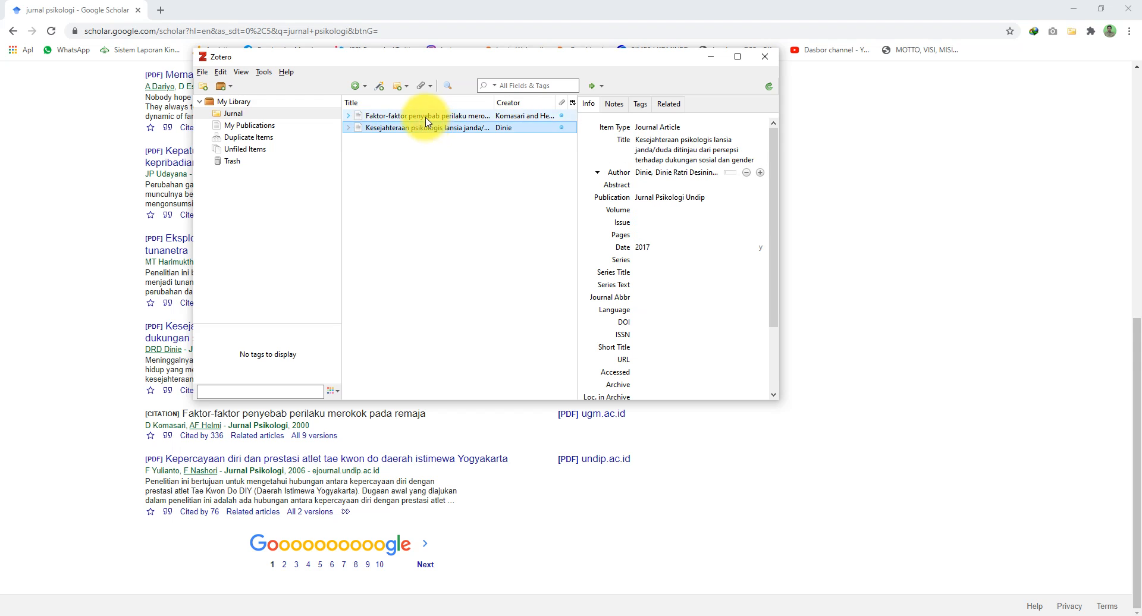
left_click(428, 115)
left_click(245, 114)
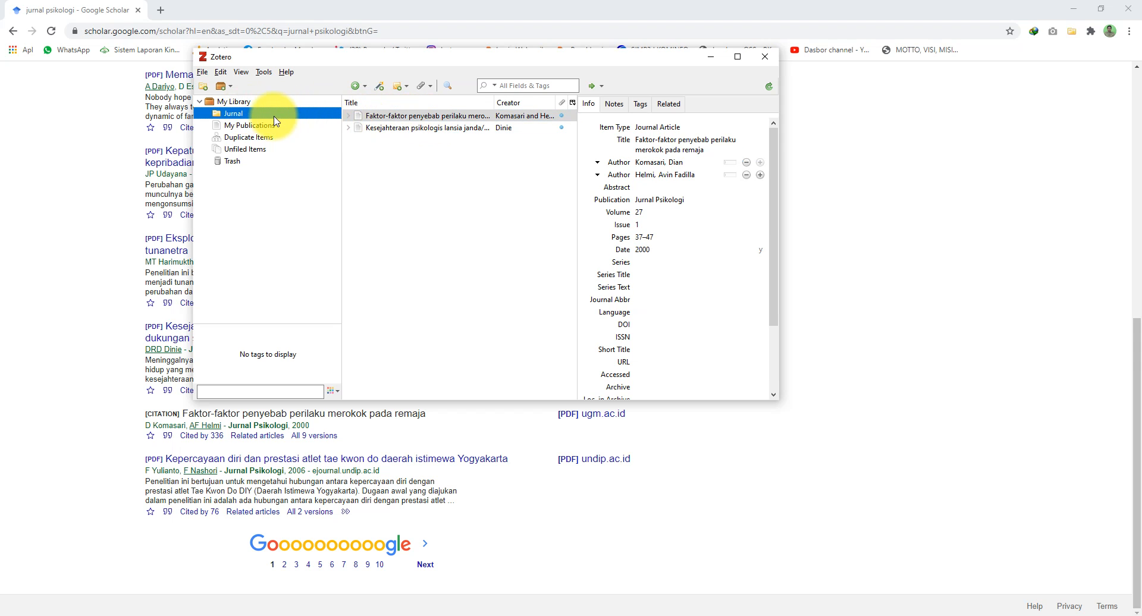
left_click(402, 128)
Step: Examine the notes, related items and full info fields of the article "Faktor-faktor penyebab perilaku merokok pada remaja"
left_click(424, 117)
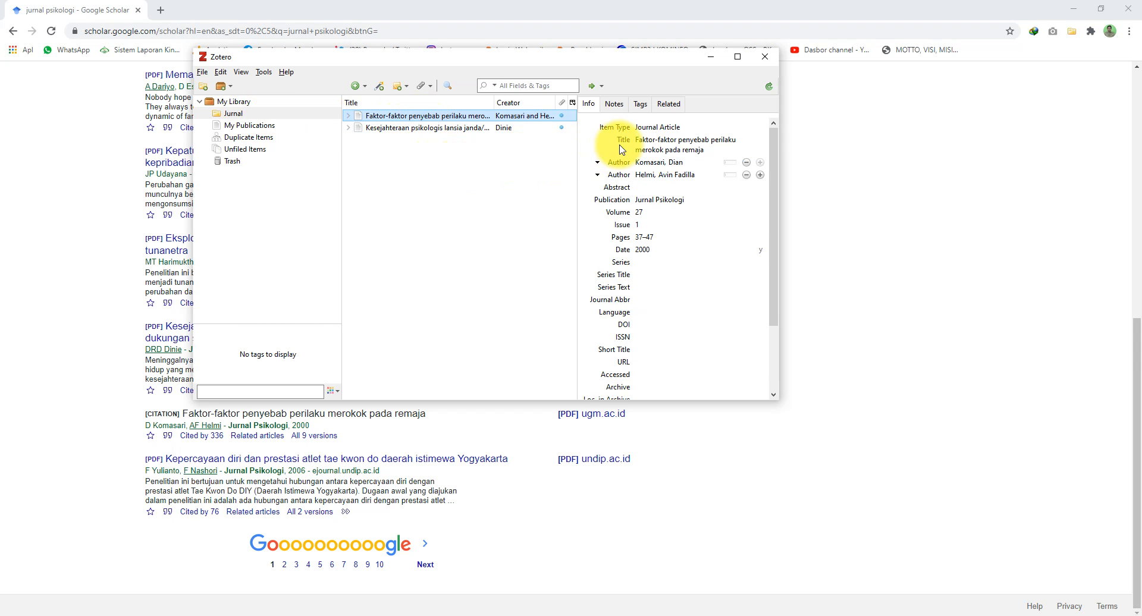
left_click(612, 103)
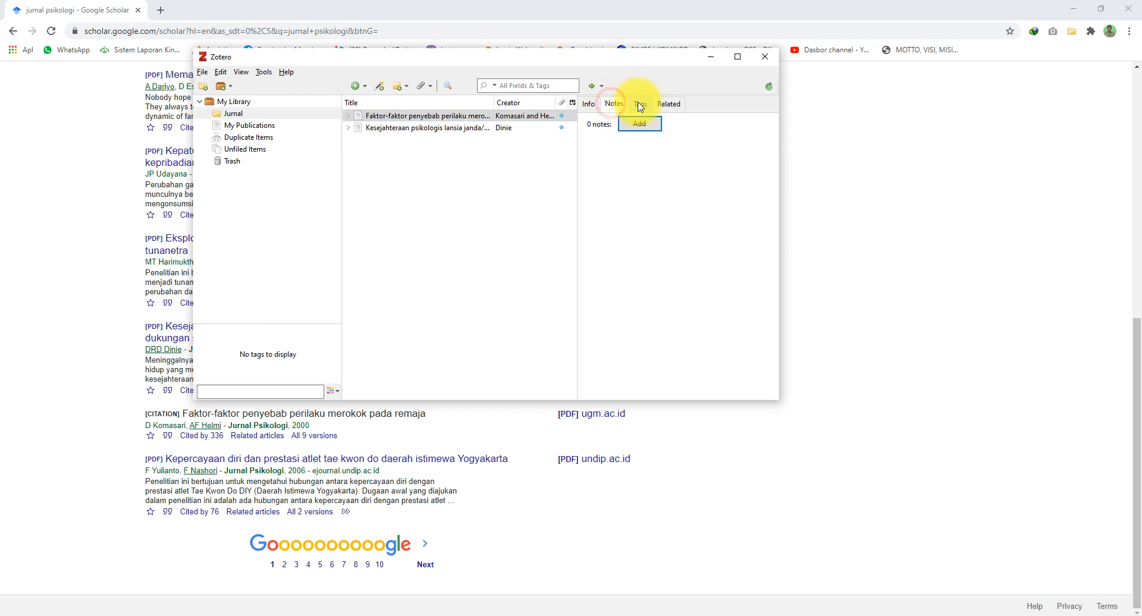
left_click(666, 105)
left_click(587, 104)
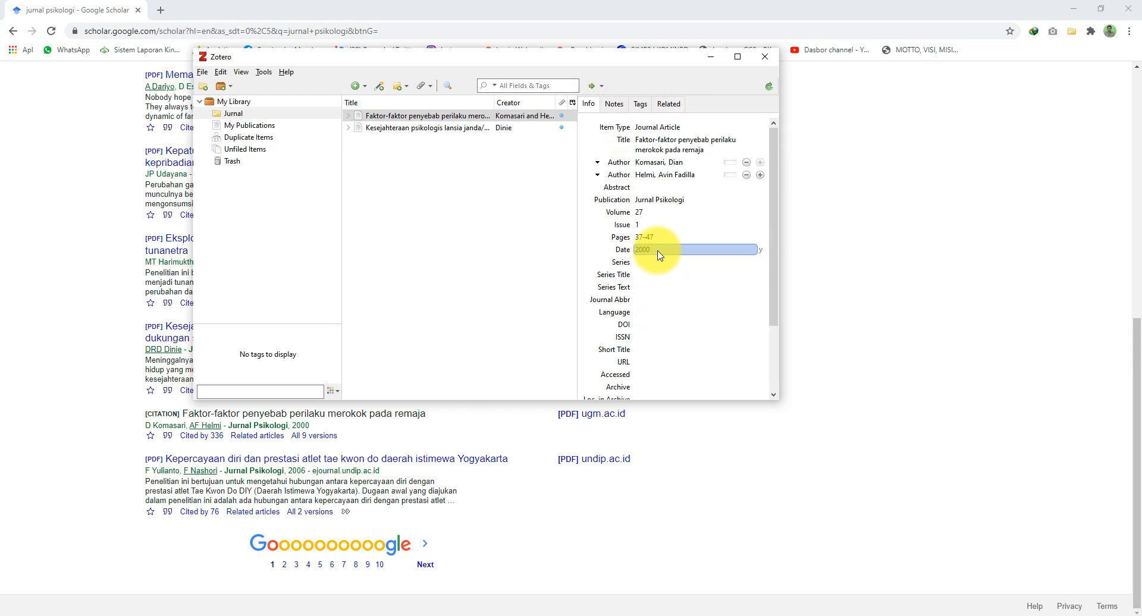
scroll(659, 251, "down", 3)
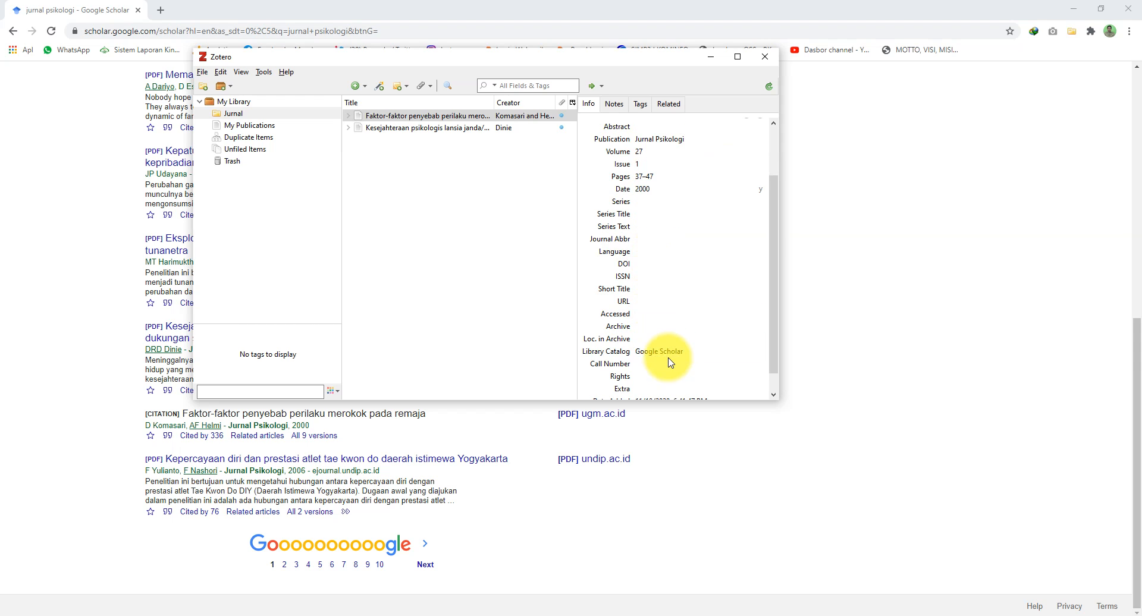
Step: Compare the bibliographic details of the two articles saved in the Jurnal collection
scroll(669, 357, "up", 3)
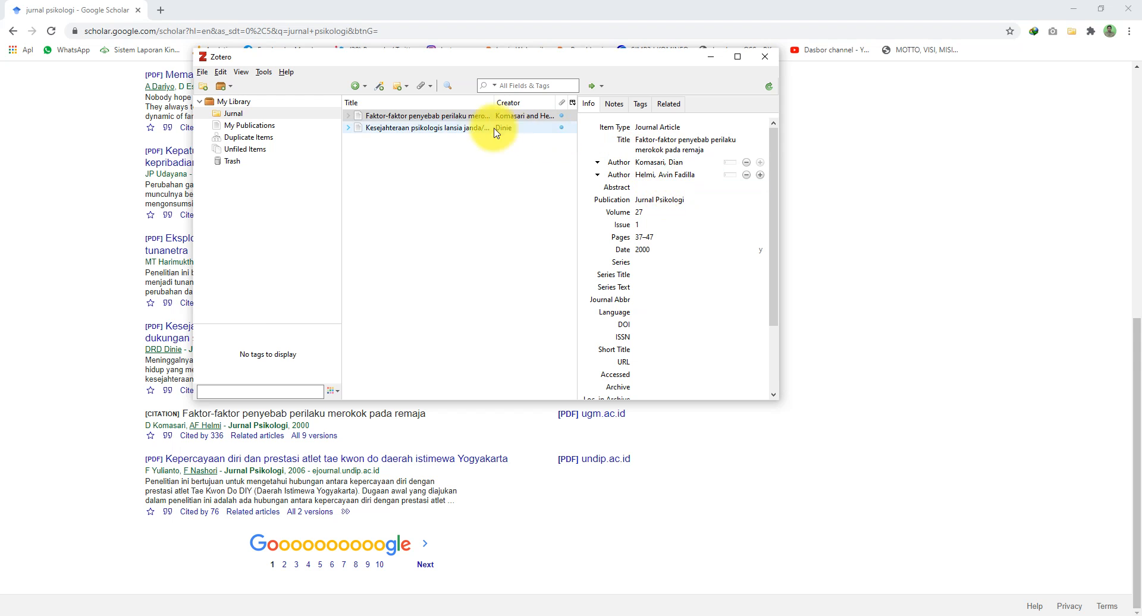
left_click(446, 128)
left_click(443, 117)
left_click(443, 128)
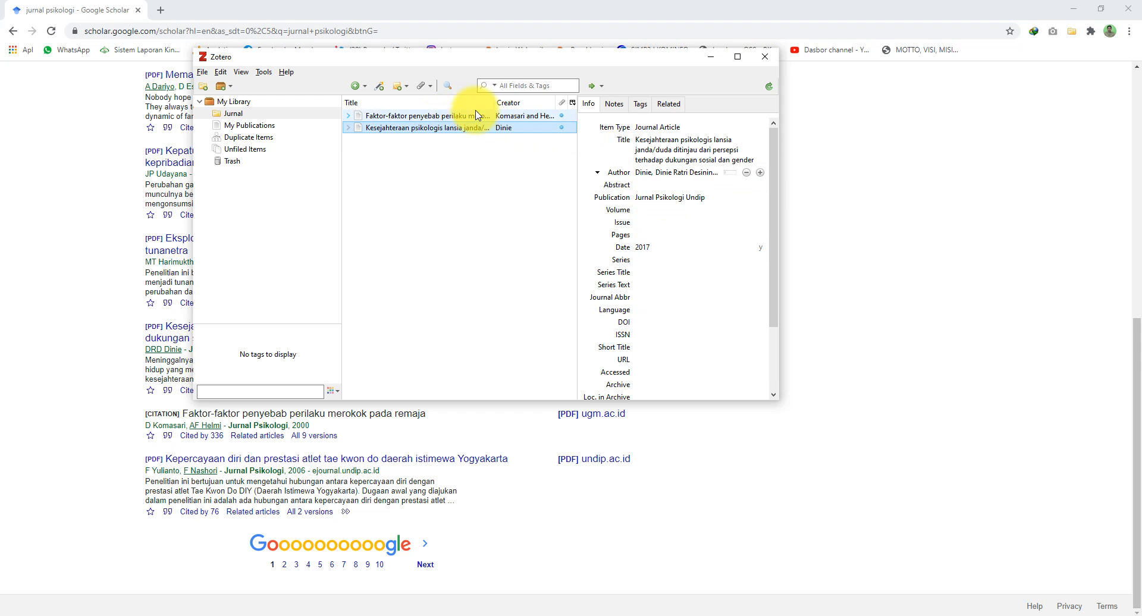
Step: Add a journal article item to the Jurnal collection, titled "Eksplorasi kesejahteraan psikologis individu dewasa awal penyandang tunanetra" as copied from its Google Scholar result
left_click(357, 87)
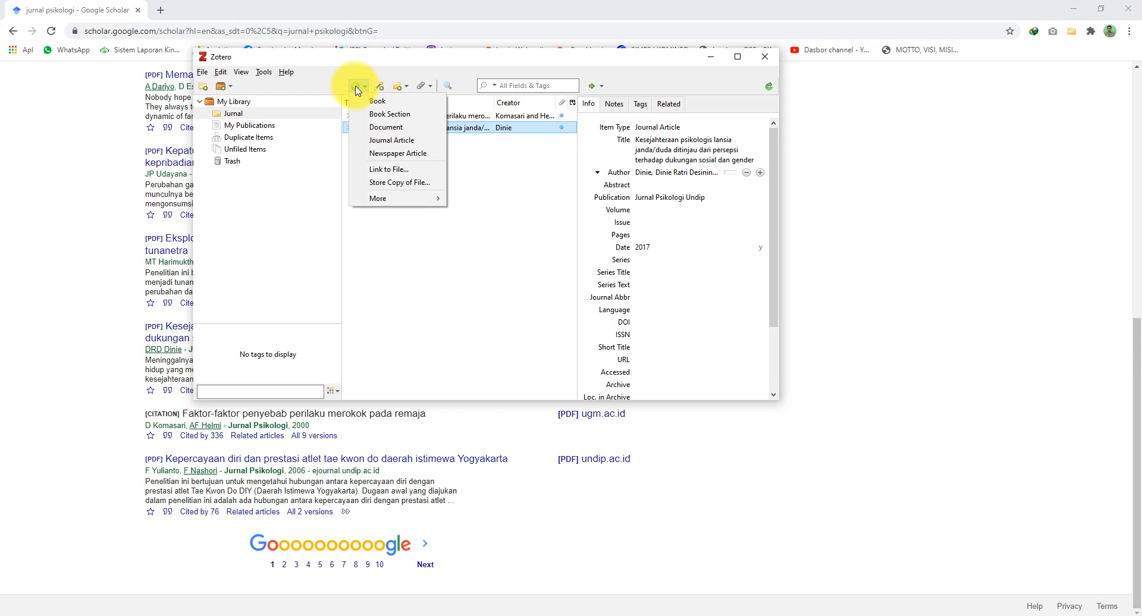
left_click(384, 141)
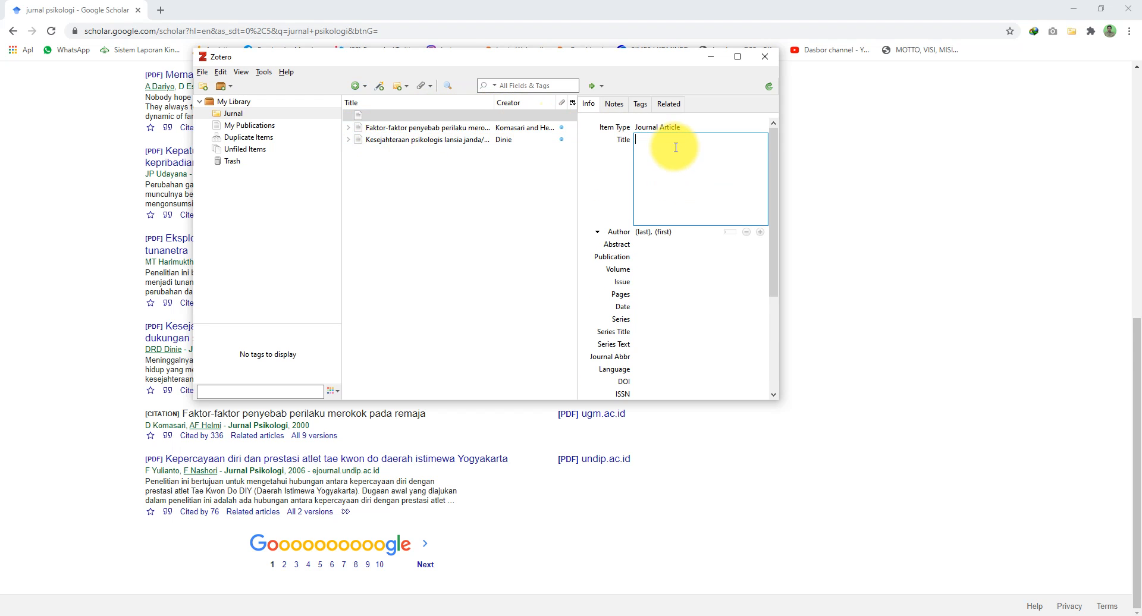
left_click(73, 189)
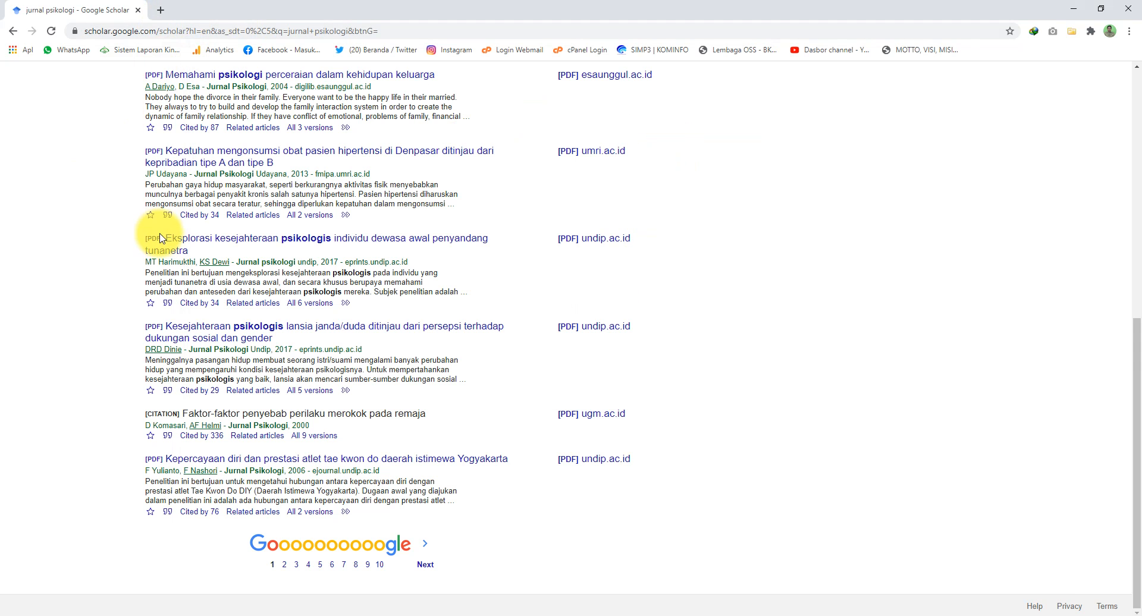
left_click(175, 239)
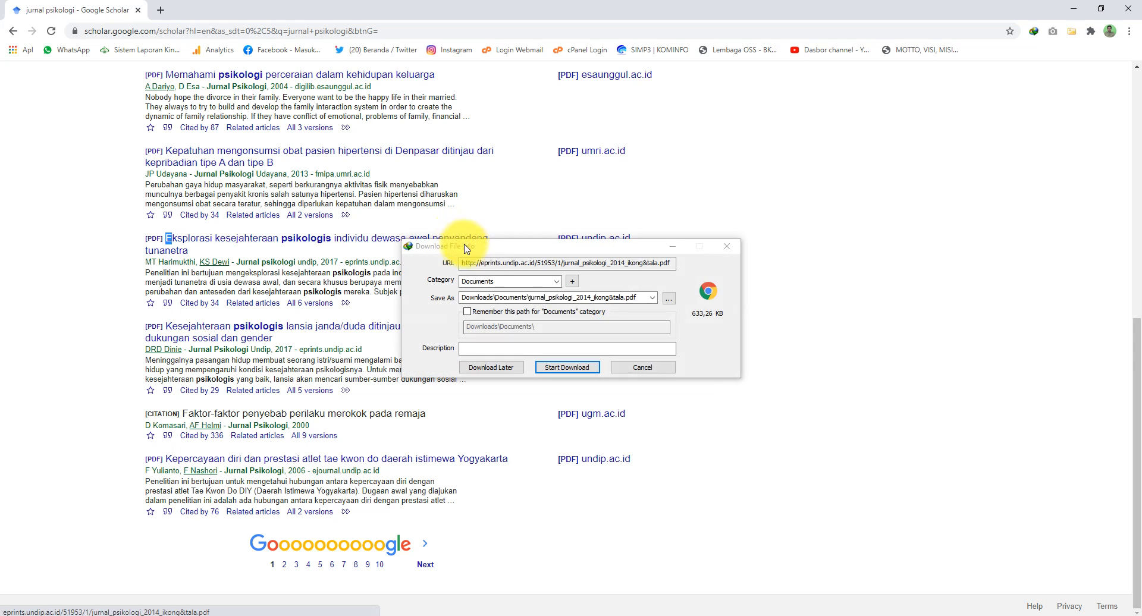
left_click(642, 367)
left_click_drag(202, 255, 171, 238)
right_click(167, 237)
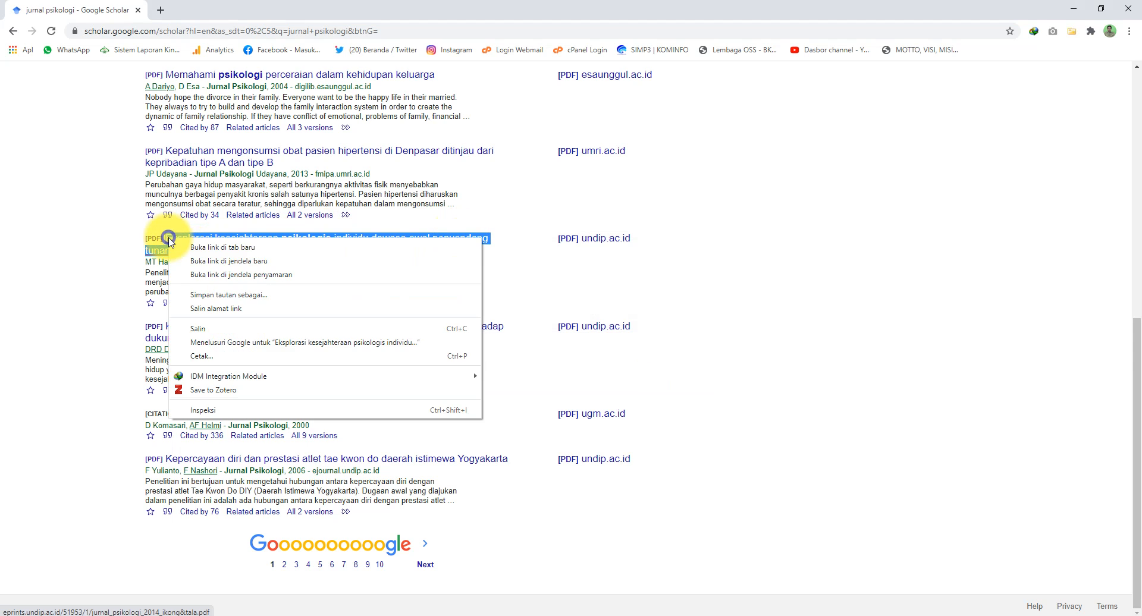
left_click(205, 335)
left_click(464, 615)
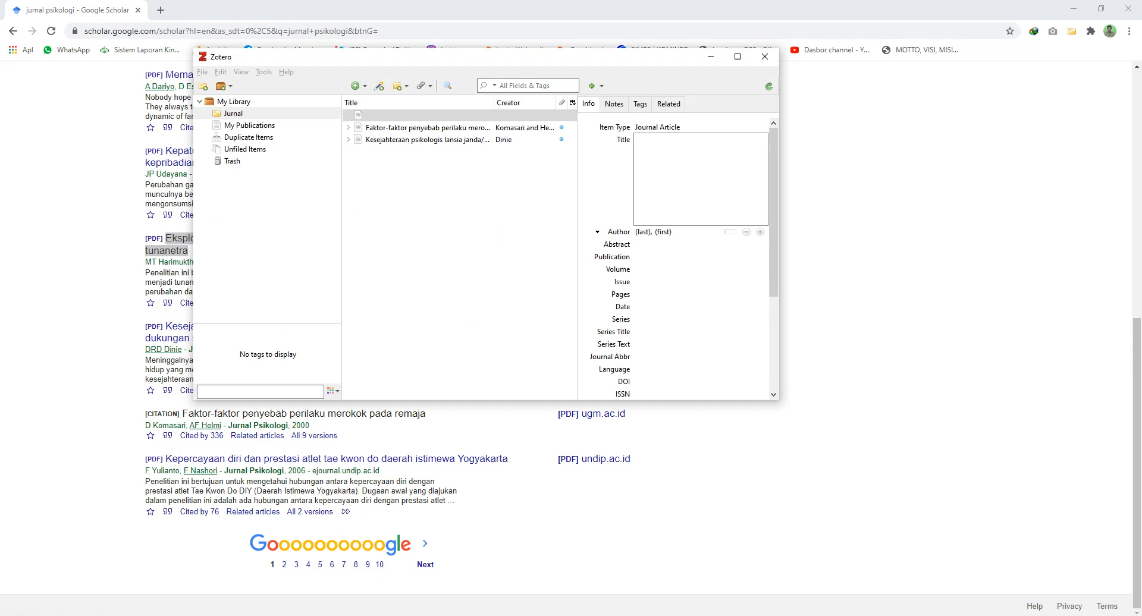
right_click(678, 167)
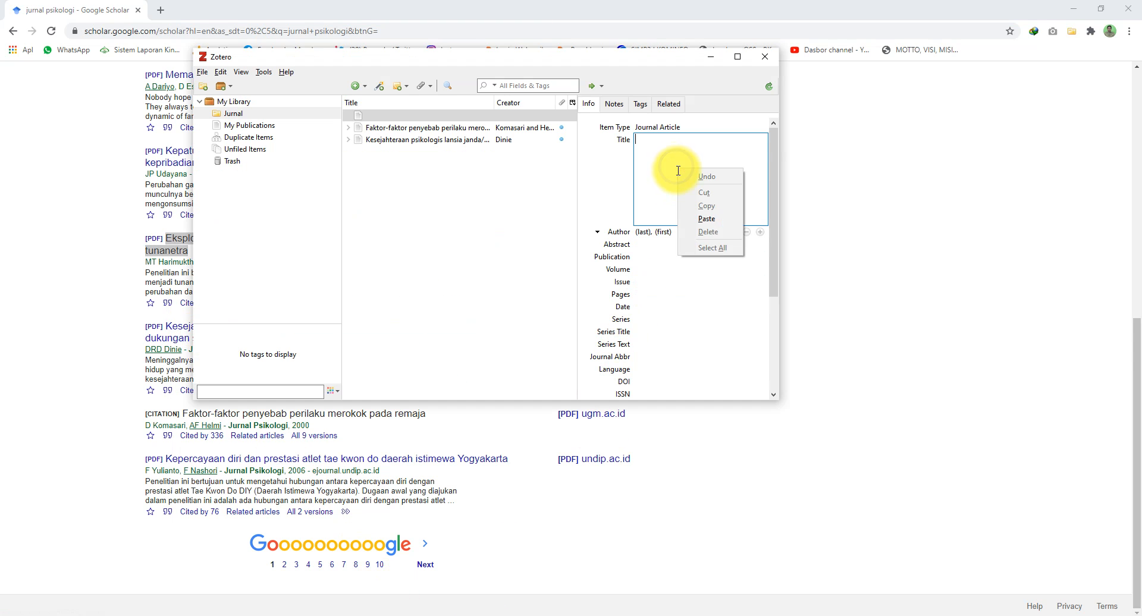
left_click(696, 216)
left_click(679, 234)
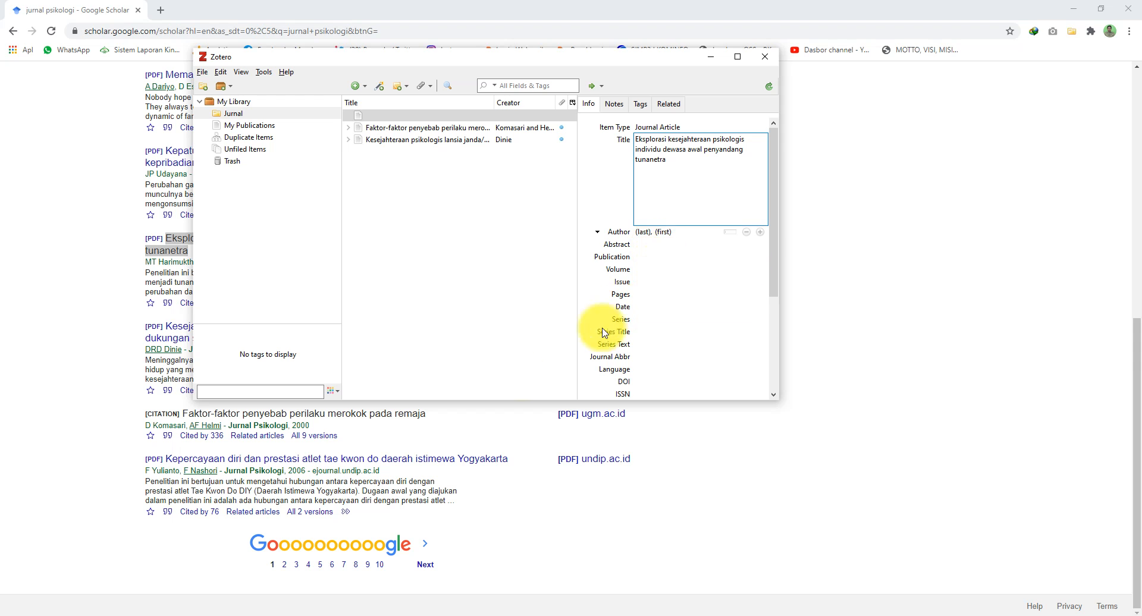
Step: Copy the first listed author's name from the article's Google Scholar result into the author first-name field of the new Zotero item
left_click(719, 539)
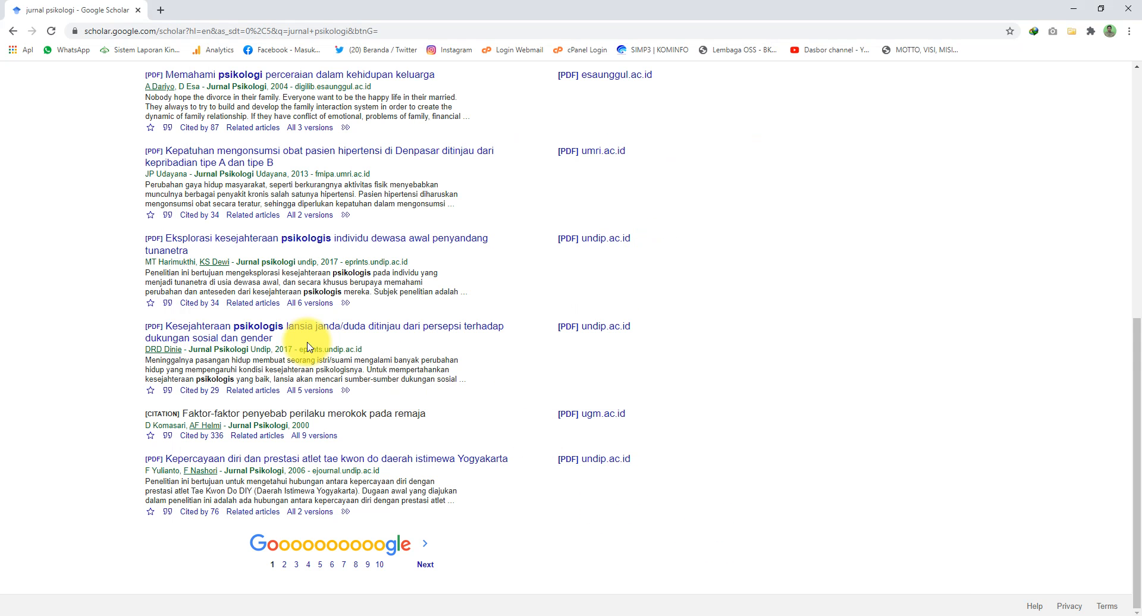
left_click_drag(195, 262, 149, 271)
right_click(169, 262)
left_click(180, 272)
left_click(478, 615)
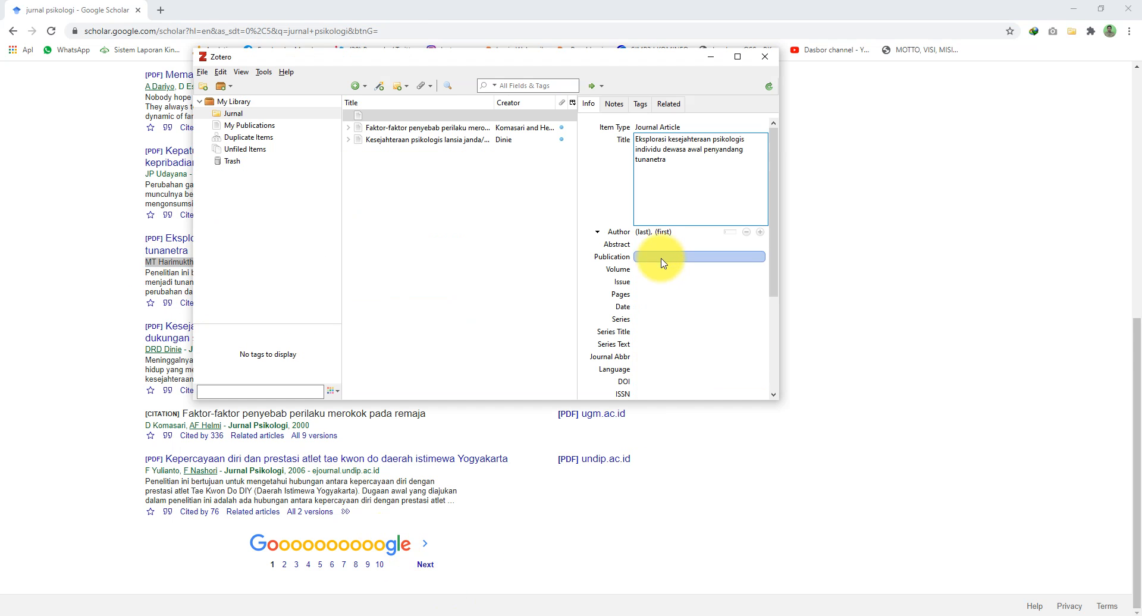
left_click(643, 231)
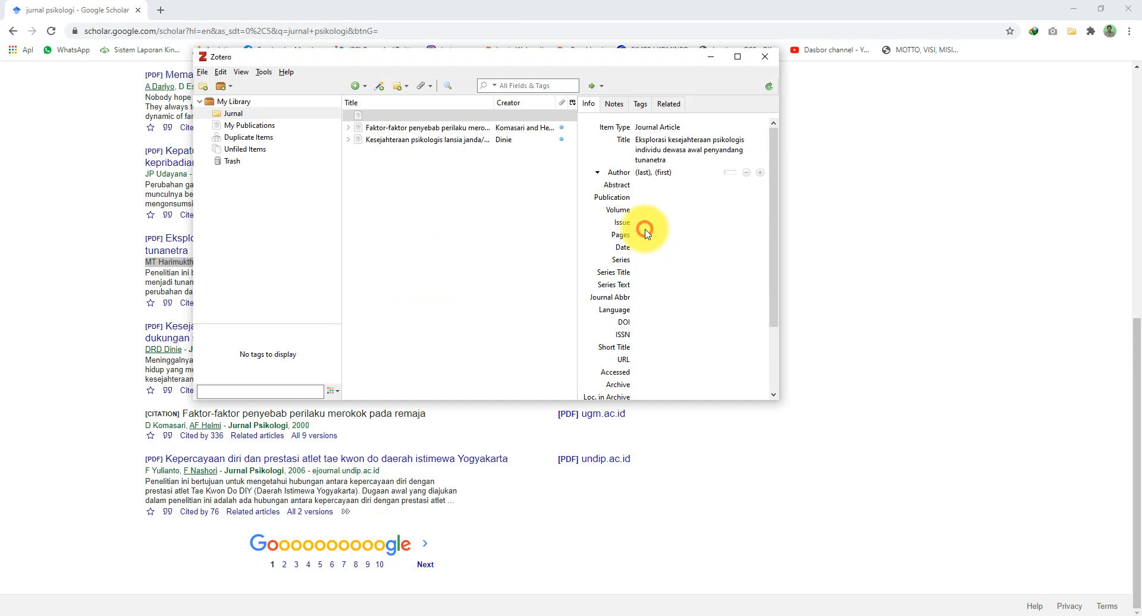
right_click(635, 172)
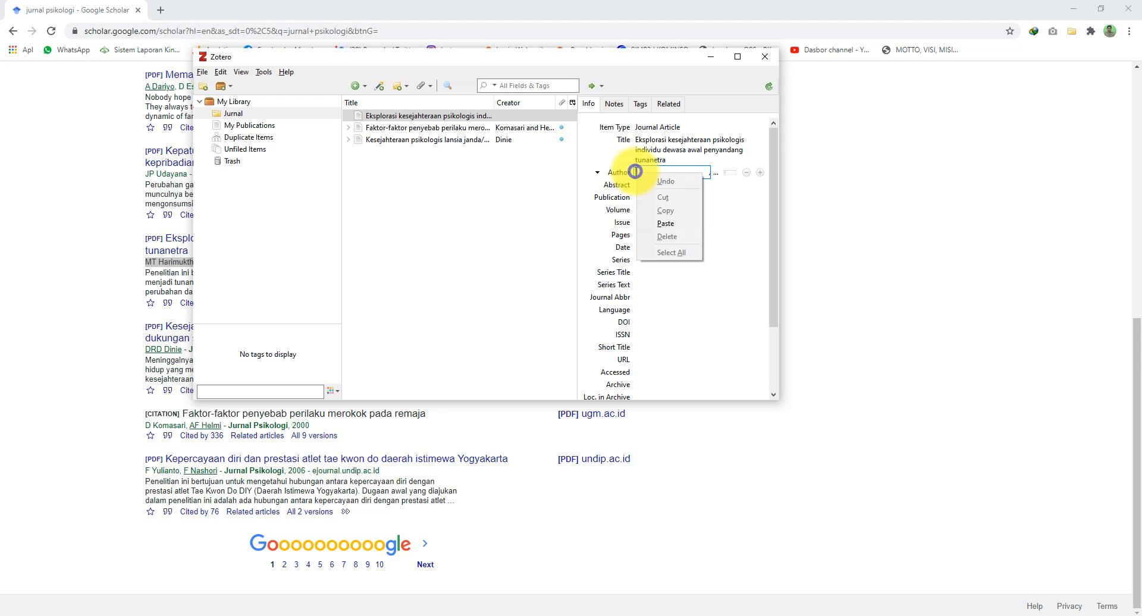
left_click(732, 172)
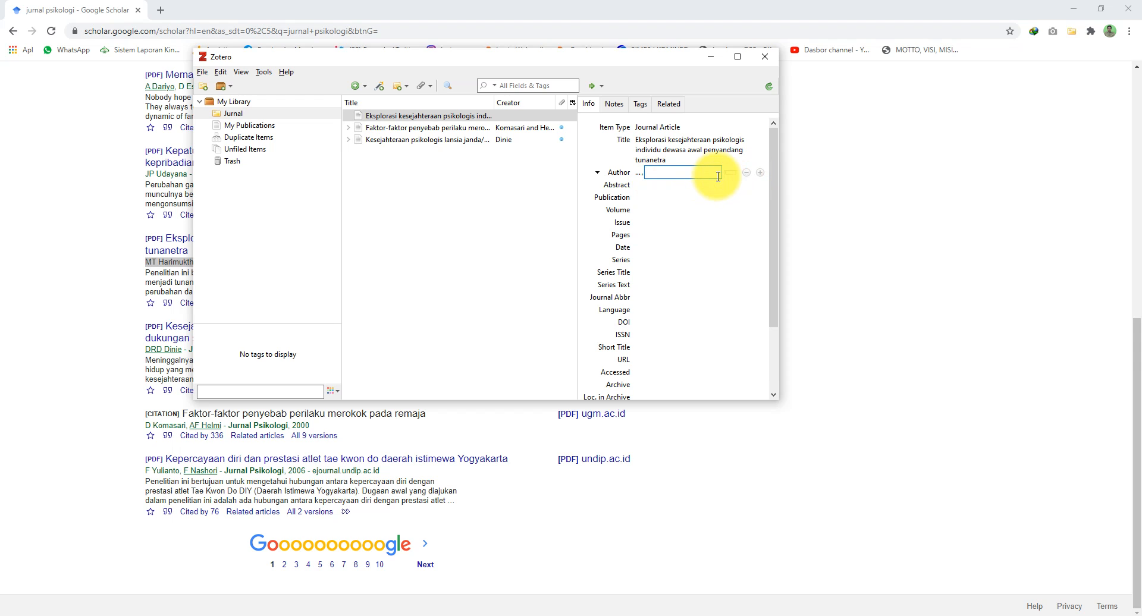
left_click(626, 173)
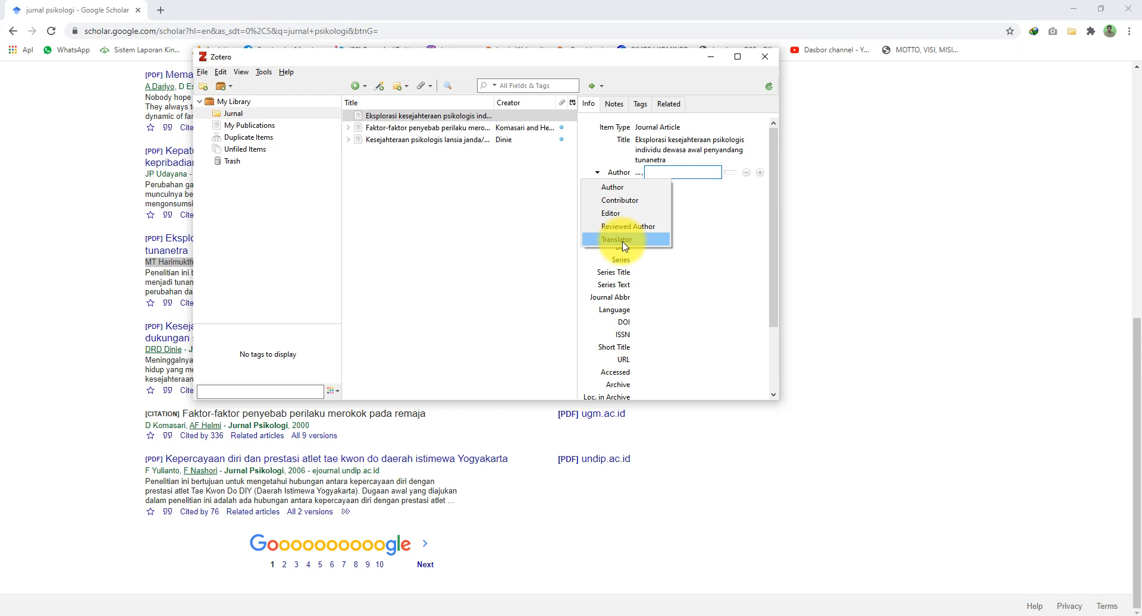
left_click(666, 173)
right_click(669, 174)
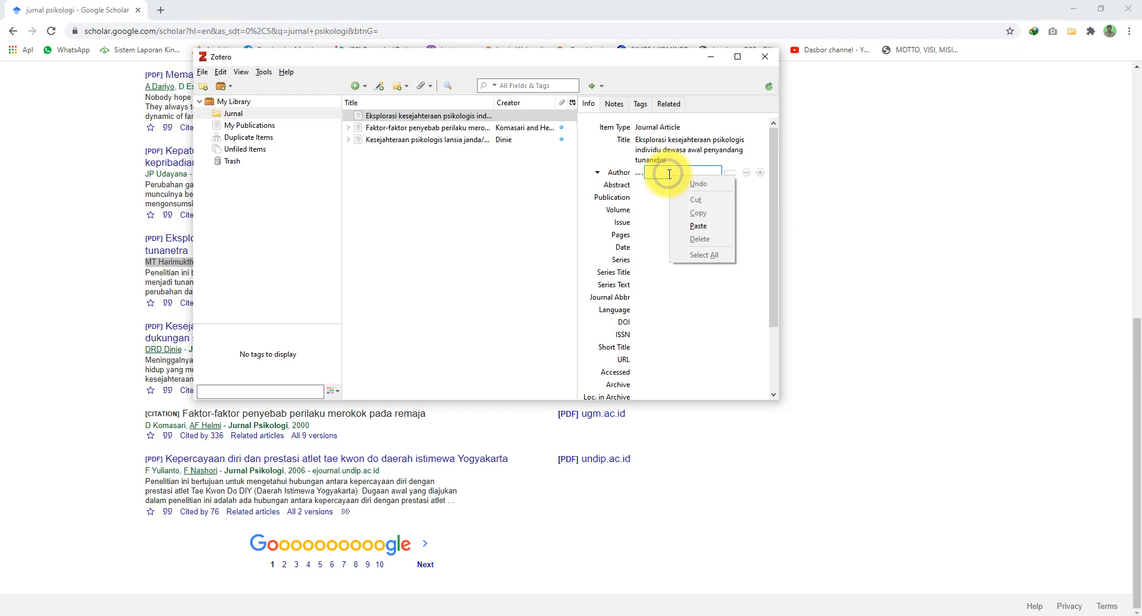
left_click(699, 227)
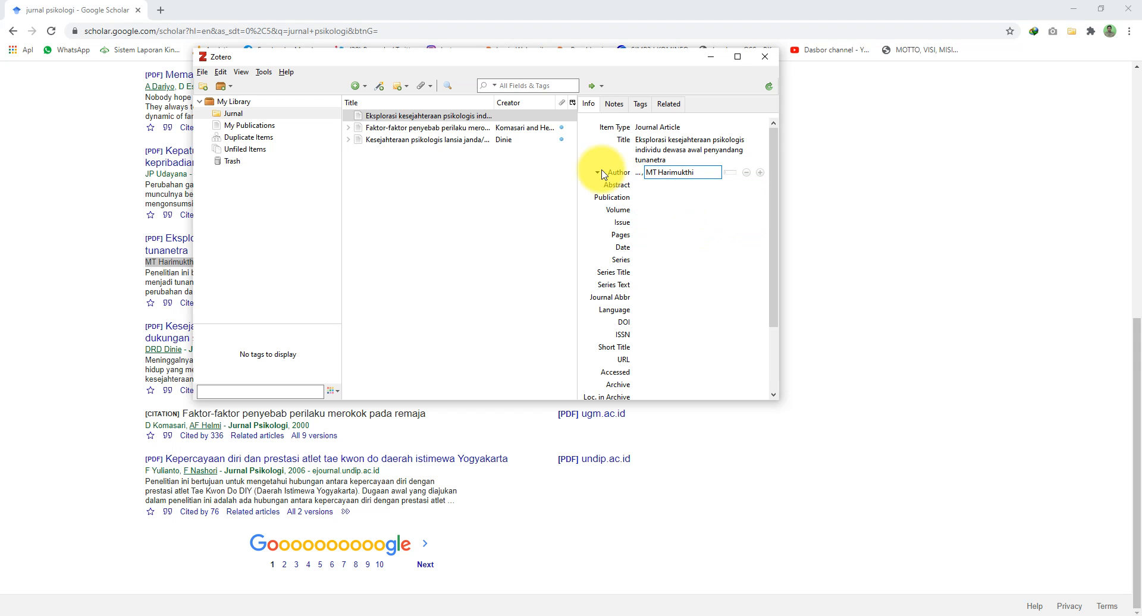
Step: Copy the second author's name from the Google Scholar result and insert it before the first author's name in the item's first-name field
left_click(89, 229)
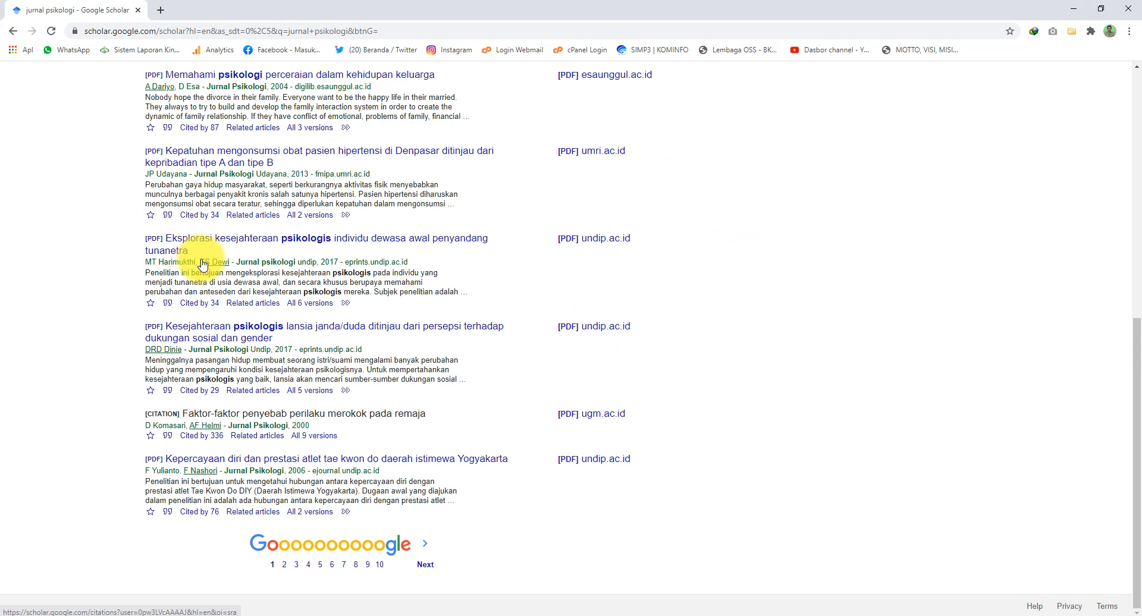
mouse_move(201, 261)
left_mouse_down()
mouse_move(232, 261)
mouse_move(199, 261)
left_mouse_up()
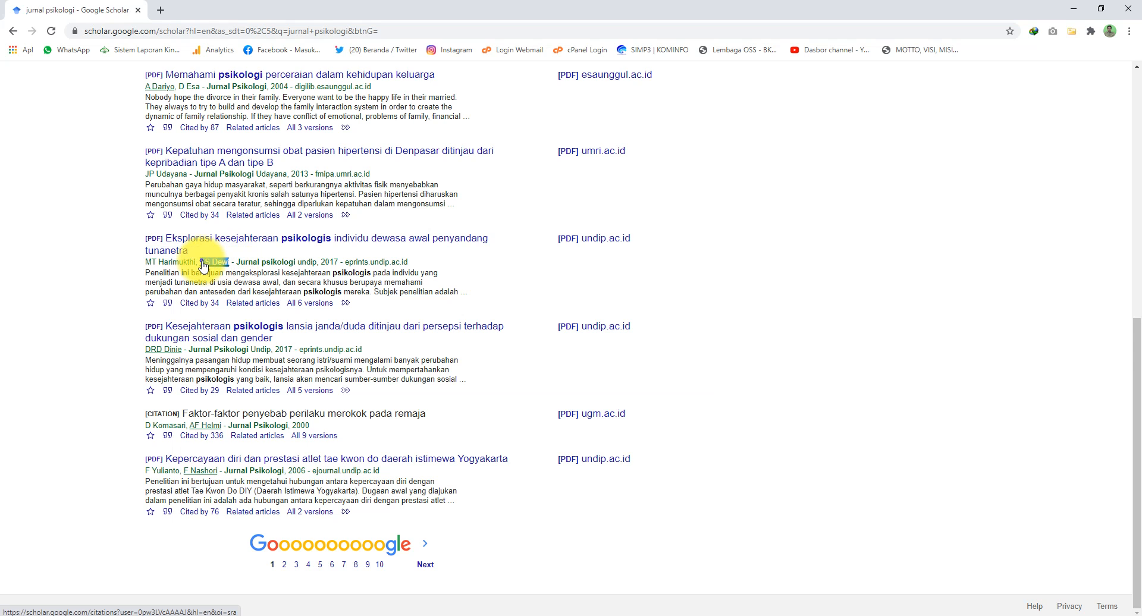
right_click(202, 263)
left_click(244, 351)
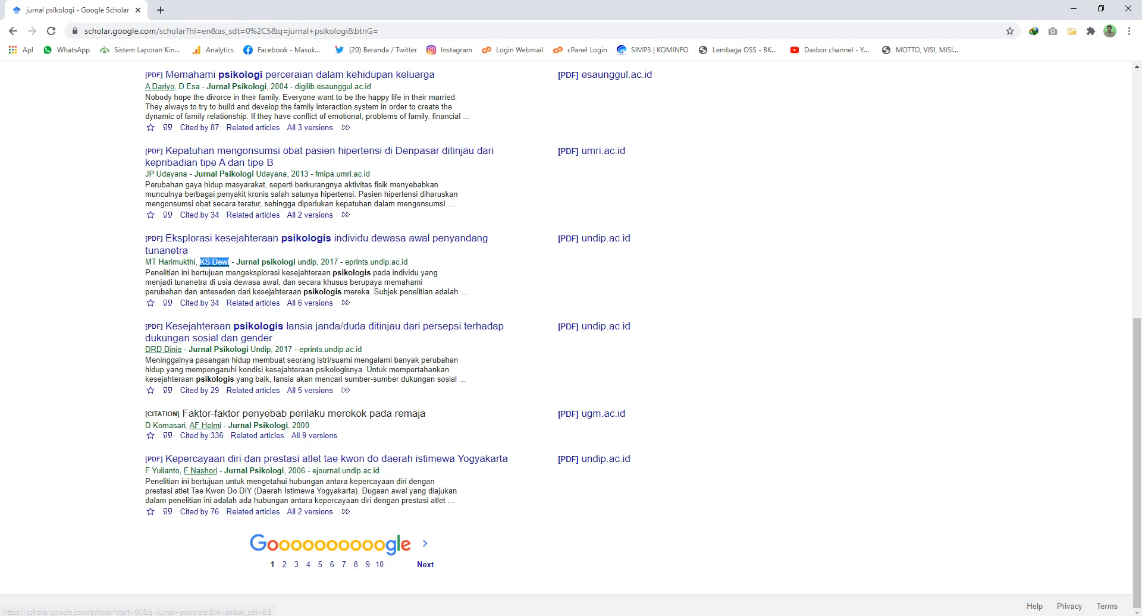
left_click(419, 615)
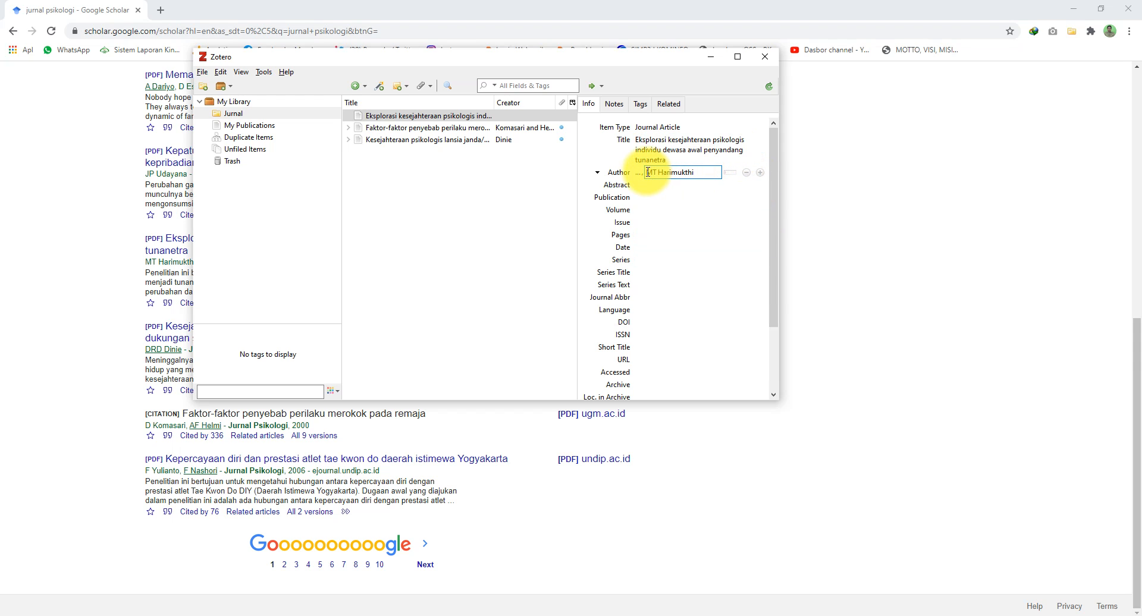
left_click(650, 198)
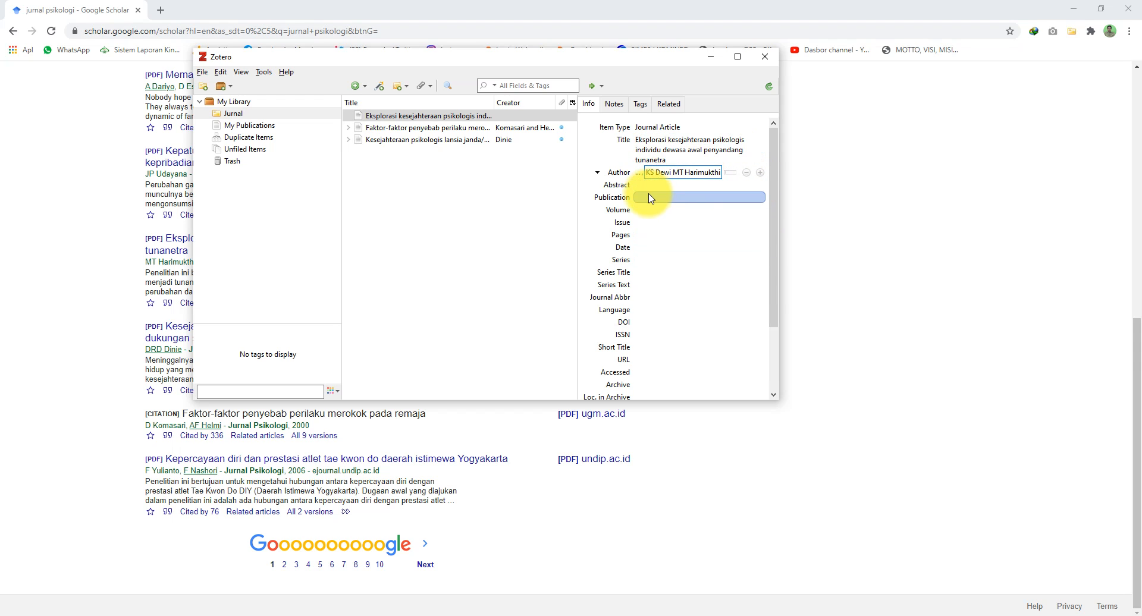
left_click(708, 237)
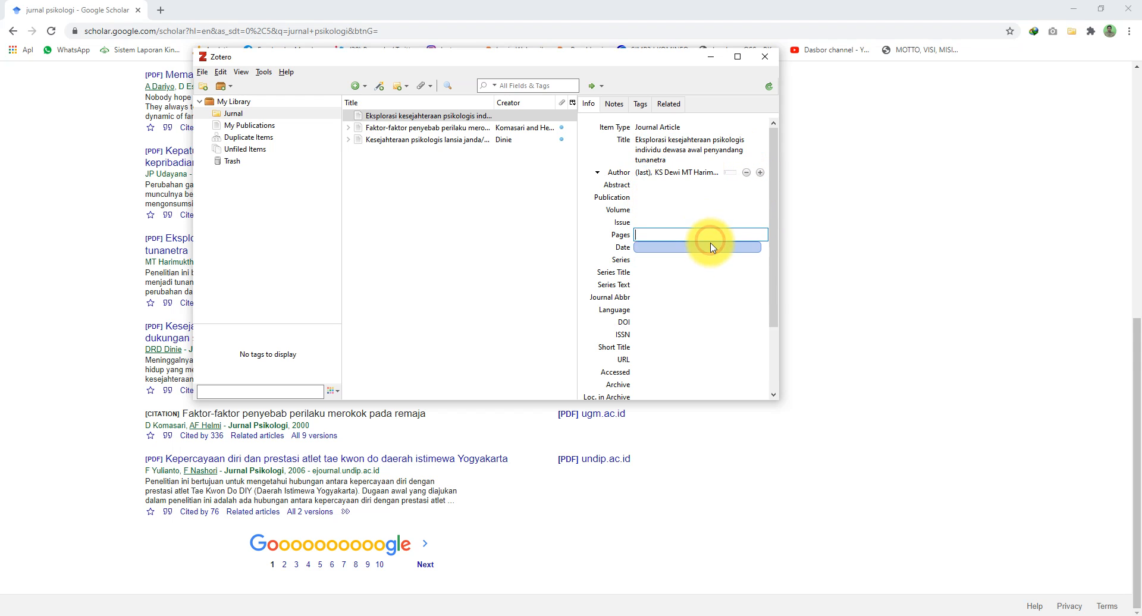
Step: Move the first author's name into the author last-name field, keeping only the second author's name in the first-name field
double_click(666, 174)
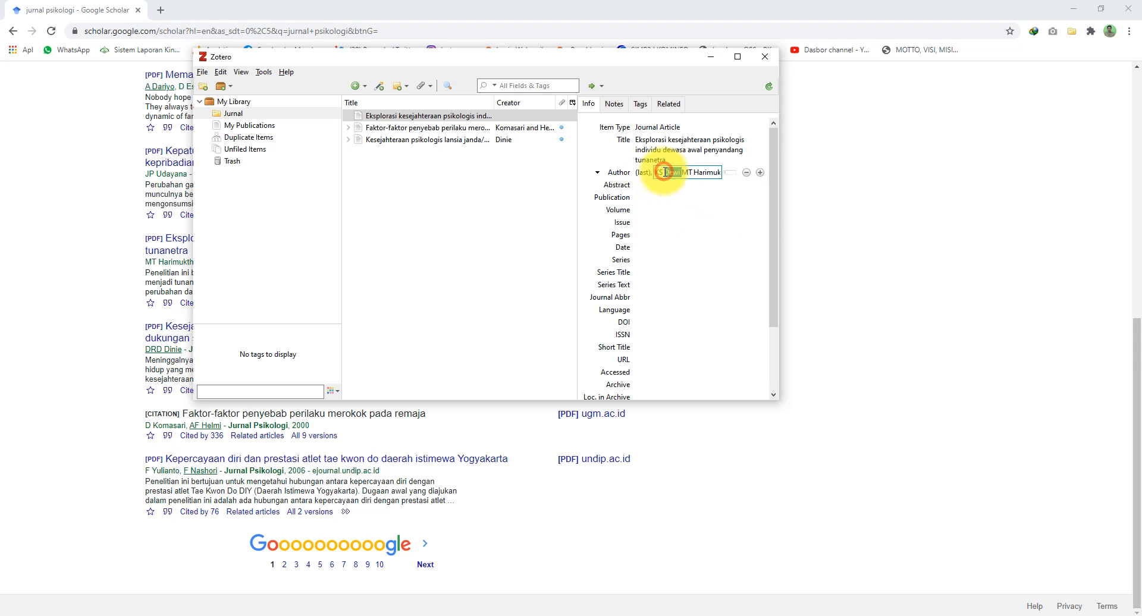
mouse_move(682, 172)
left_mouse_down()
mouse_move(715, 178)
mouse_move(698, 173)
left_mouse_up()
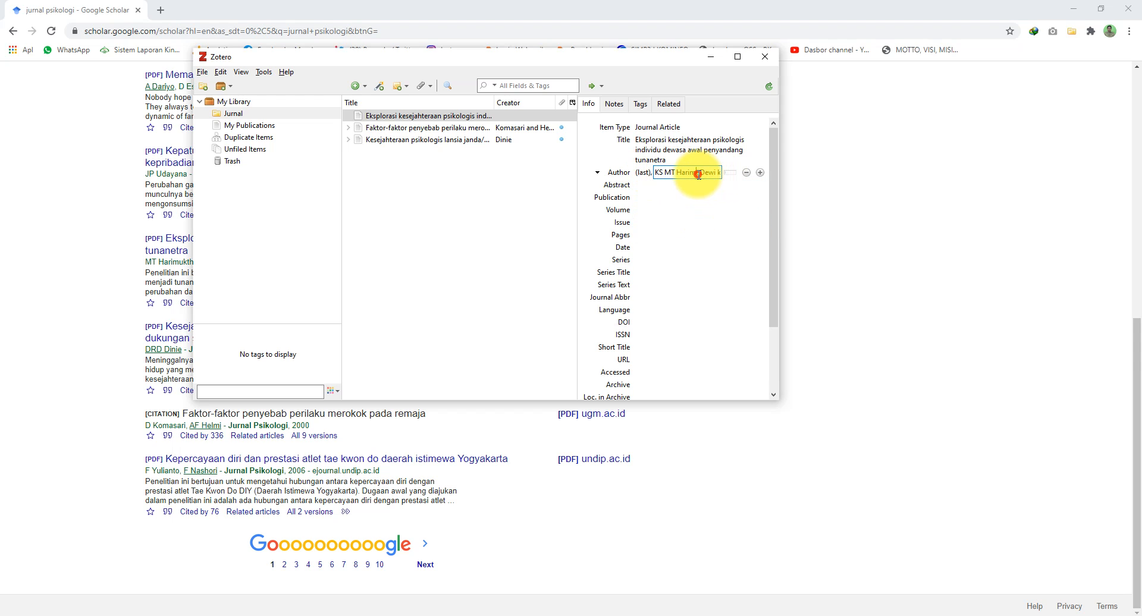
left_click(696, 174)
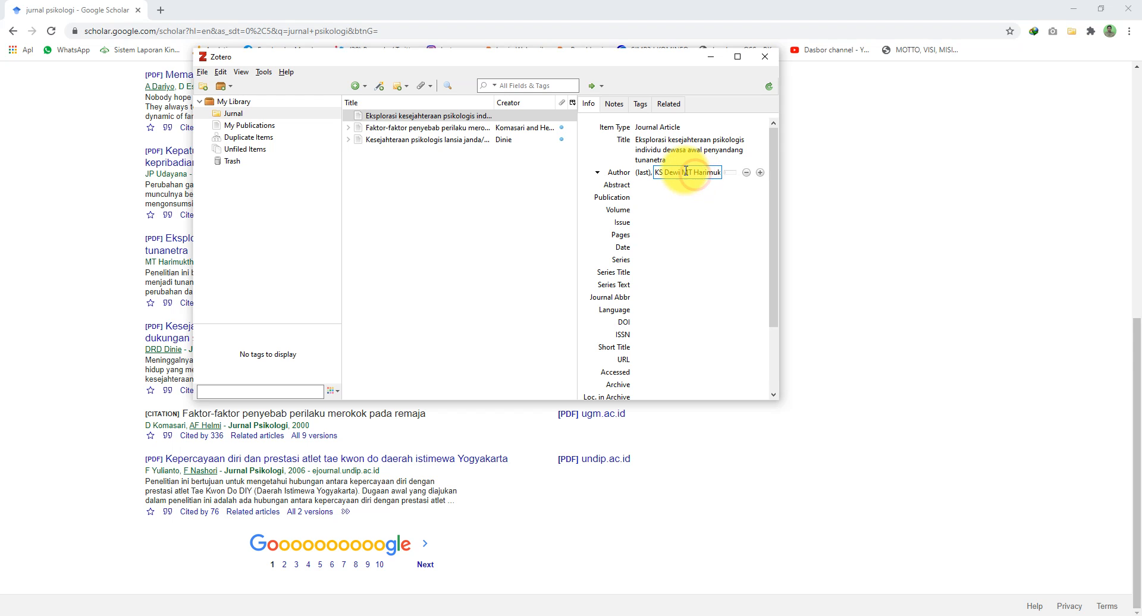
left_click_drag(683, 171, 727, 174)
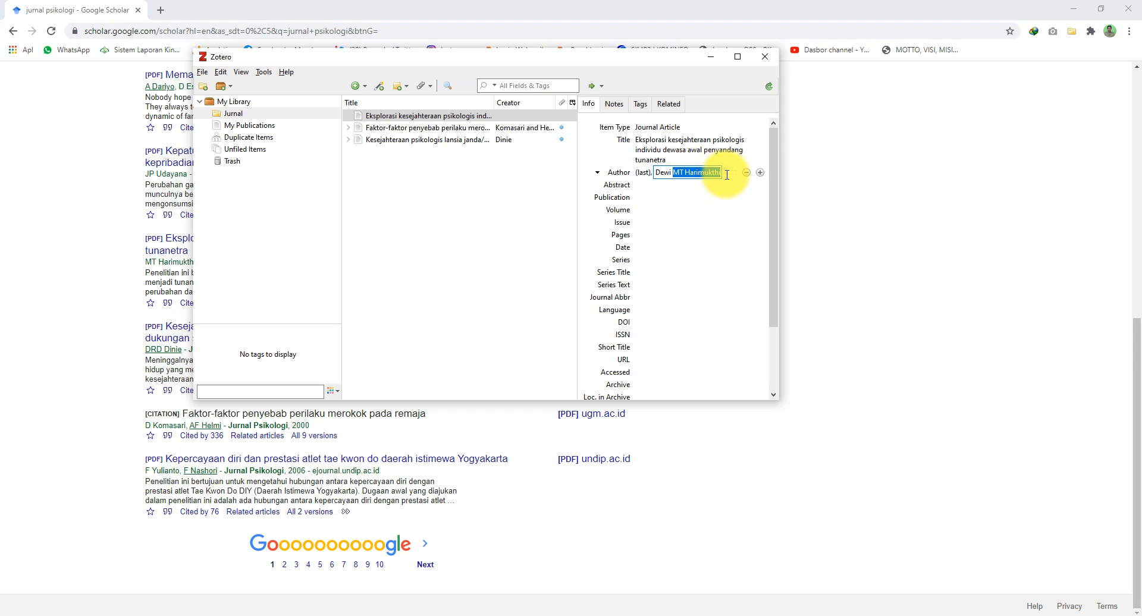
key("BackSpace")
left_click(666, 247)
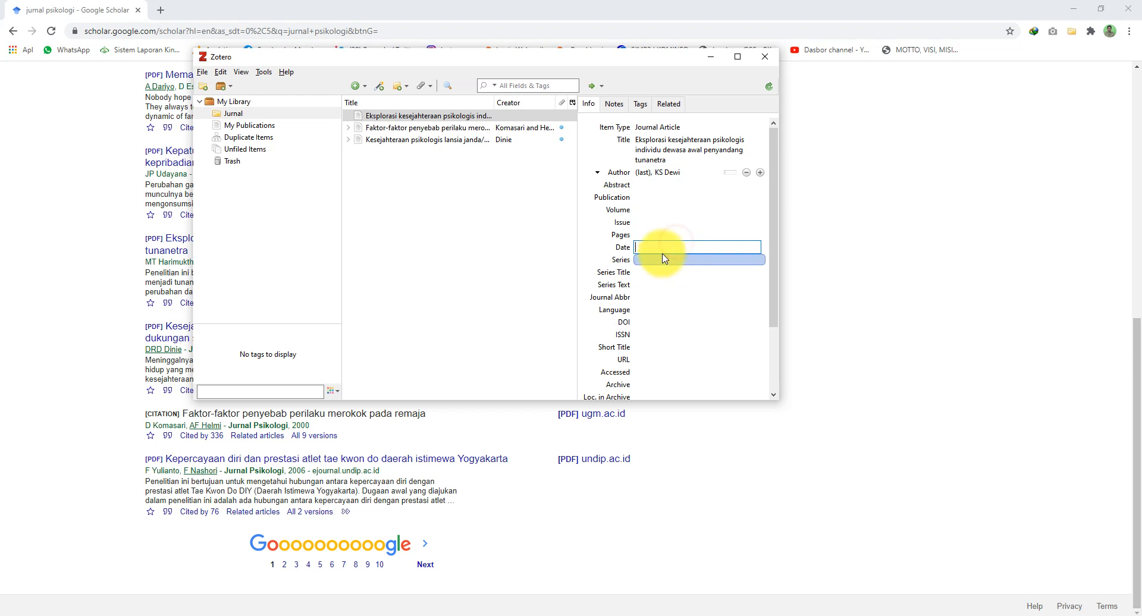
left_click(644, 173)
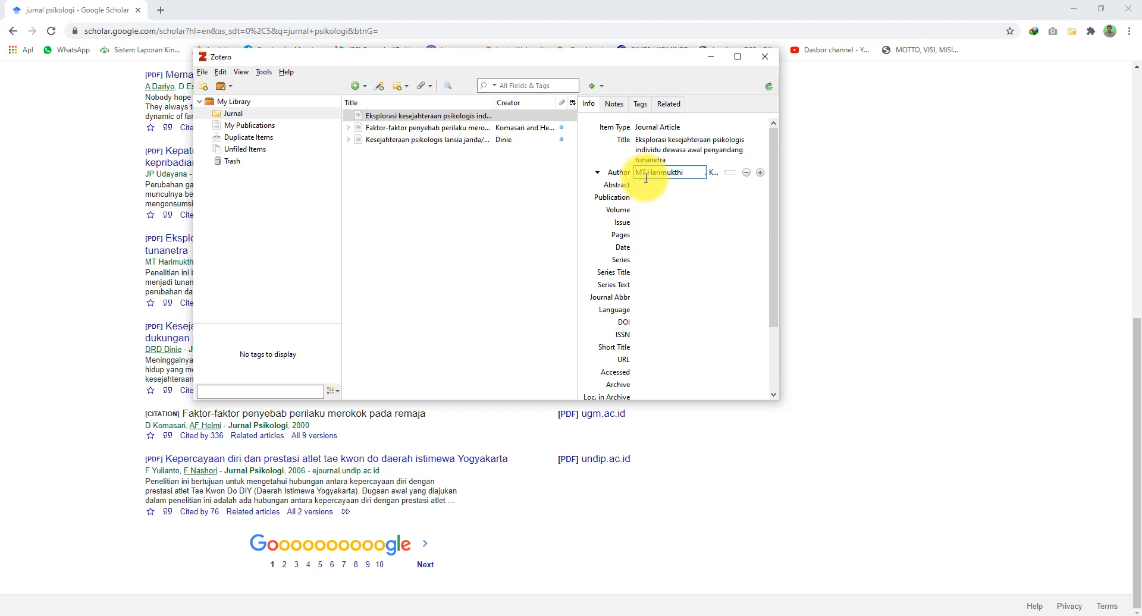
left_click(667, 222)
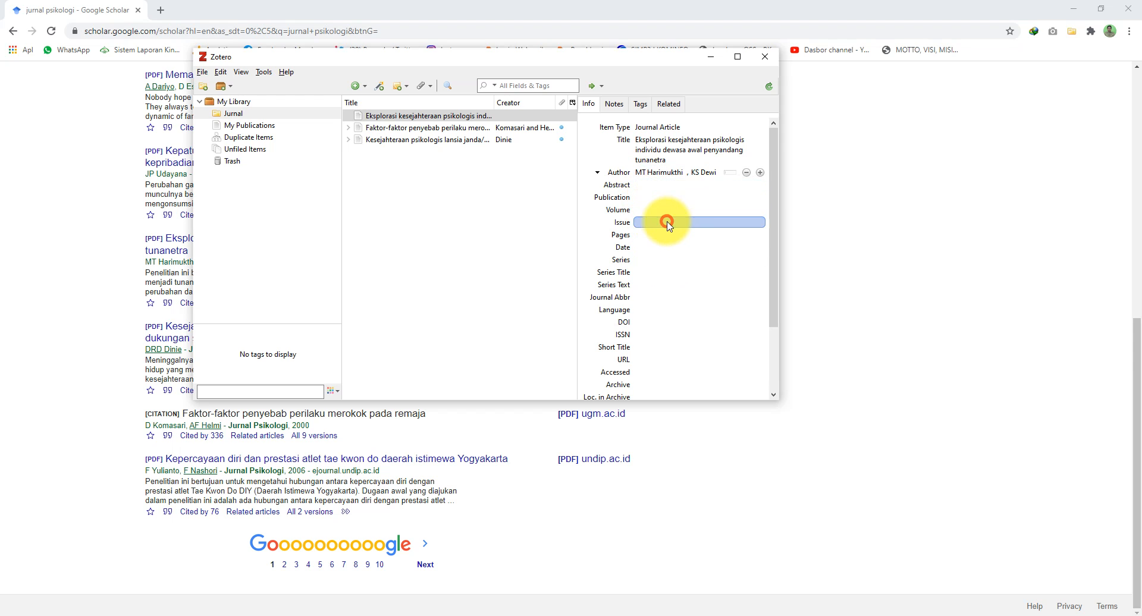
Step: Copy the journal name from the article's Google Scholar result into the new item's Publication and complete it as "Jurnal Psikologi Undip"
left_click(654, 185)
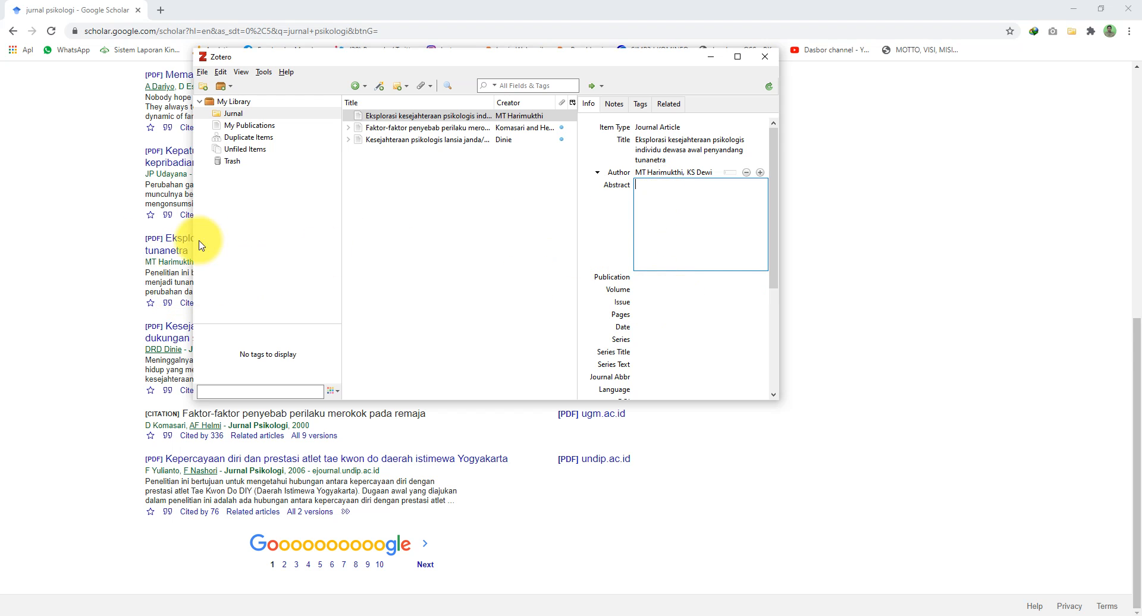
left_click(77, 269)
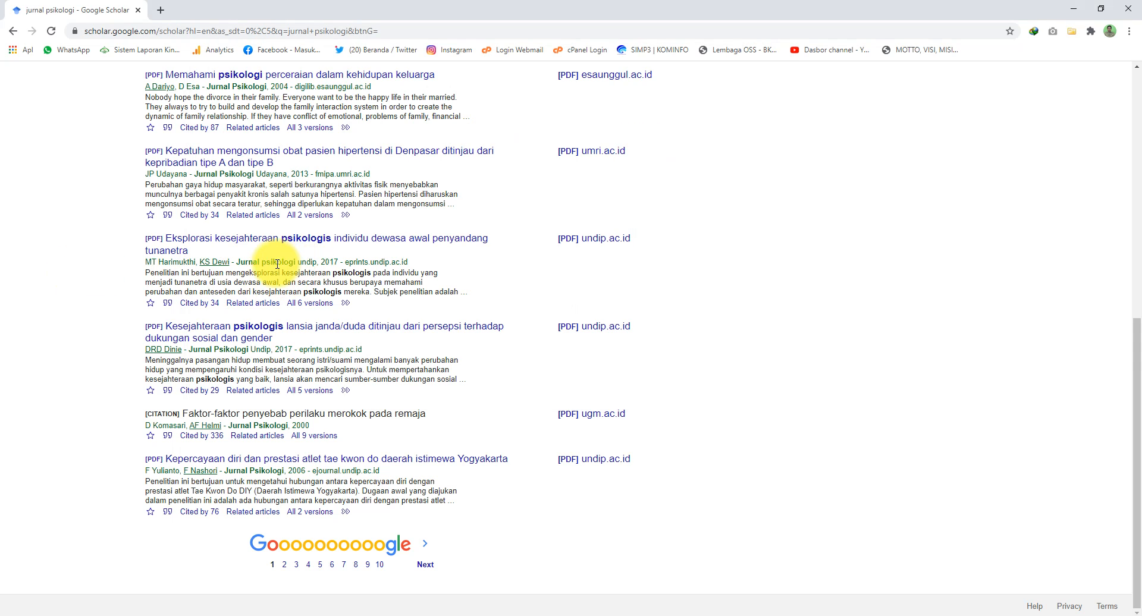
left_click_drag(236, 262, 297, 262)
right_click(296, 262)
left_click(303, 271)
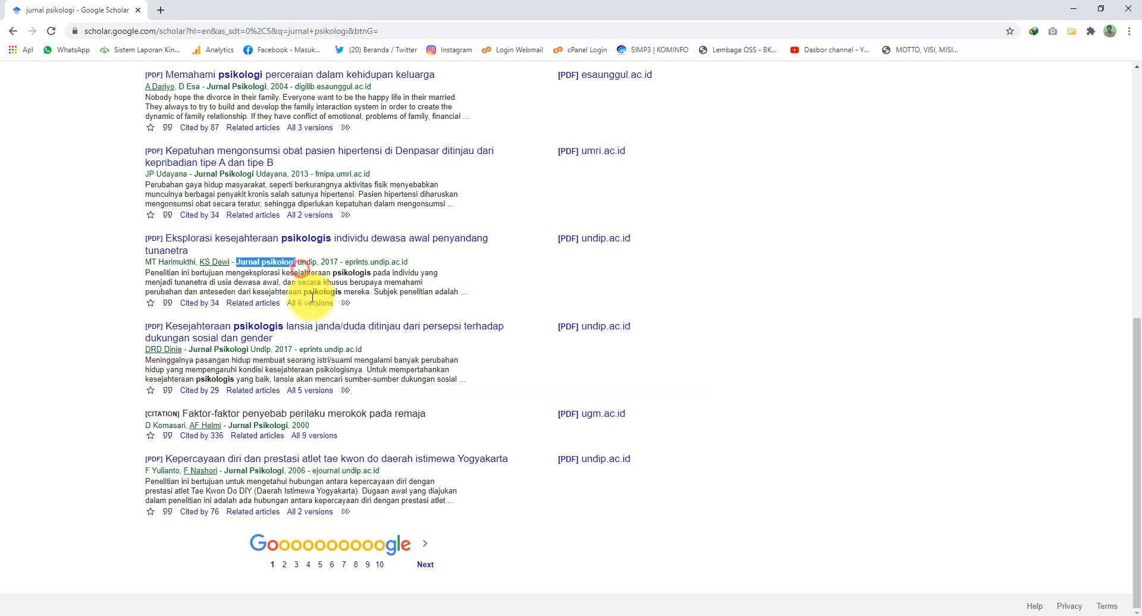
left_click(458, 615)
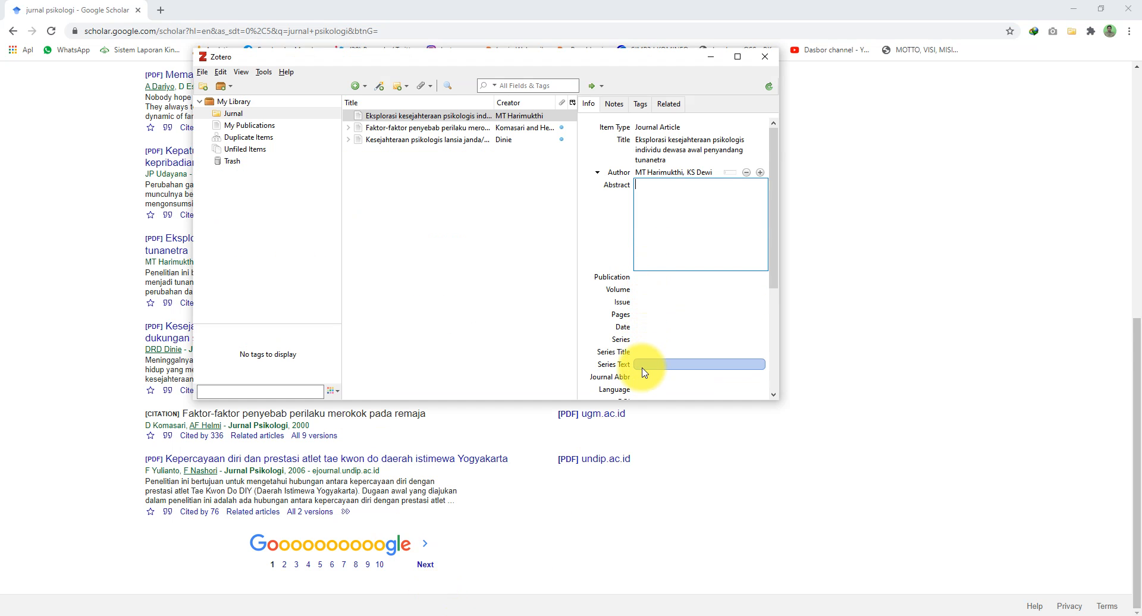
scroll(648, 356, "down", 2)
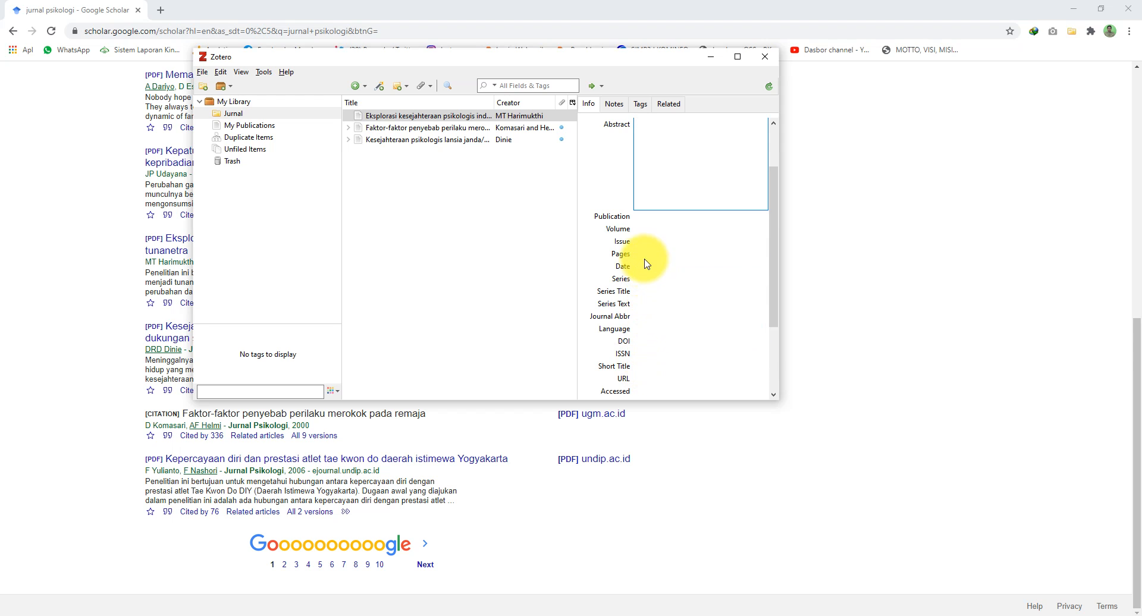
left_click(641, 214)
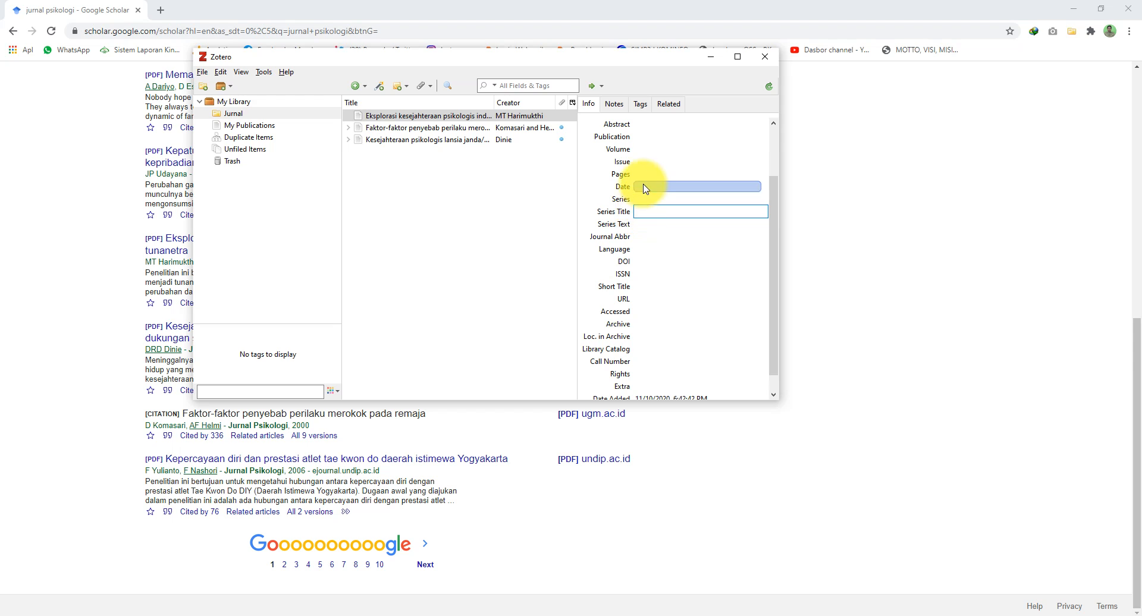
left_click(642, 134)
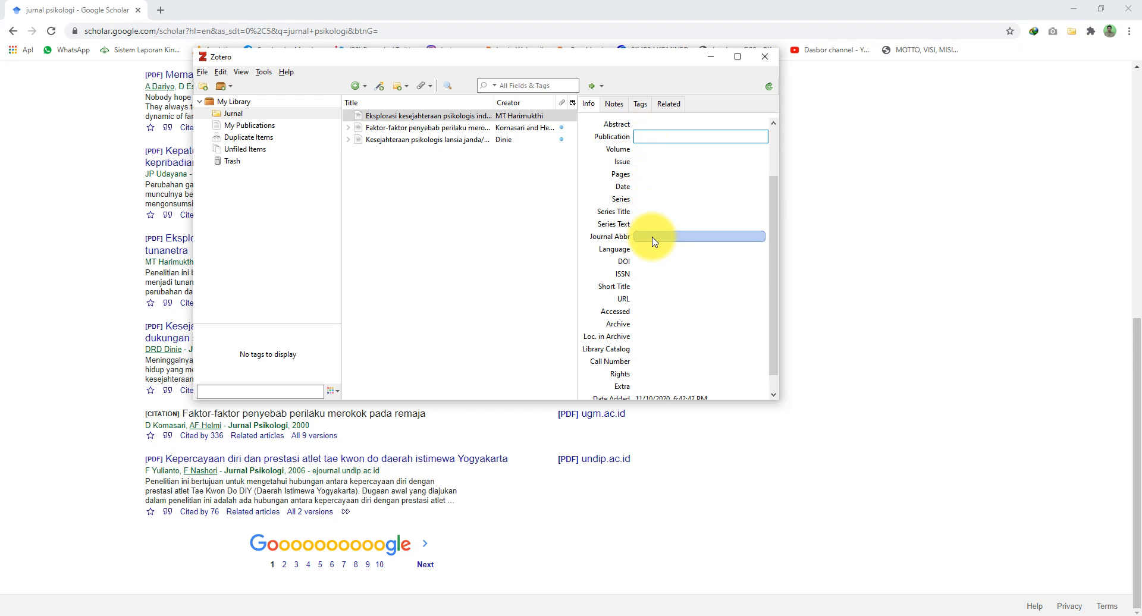
scroll(654, 241, "up", 3)
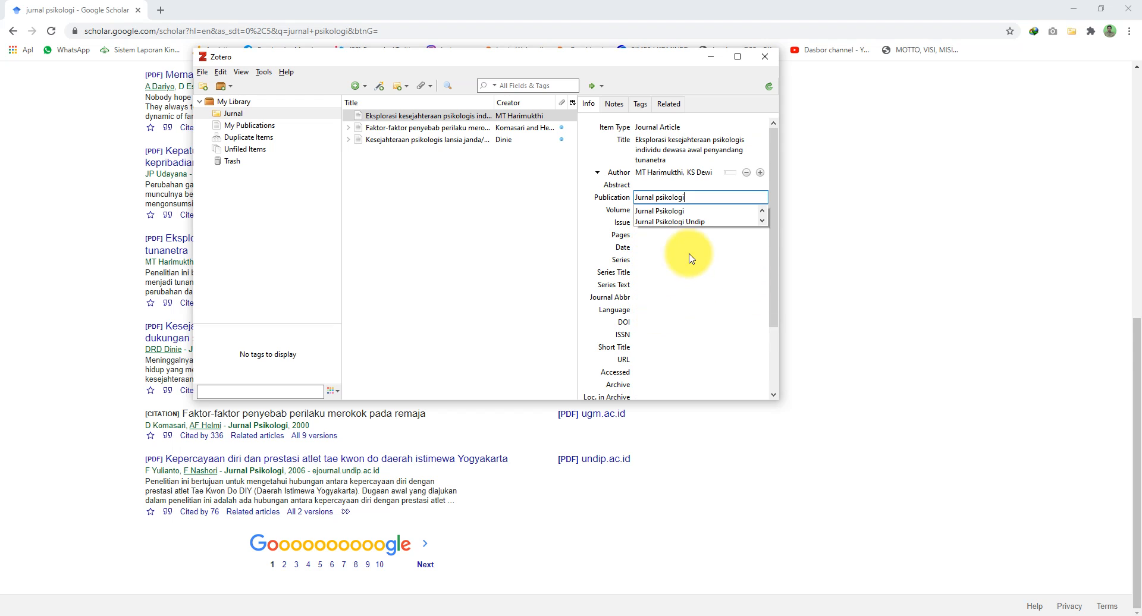
left_click(687, 222)
left_click(708, 285)
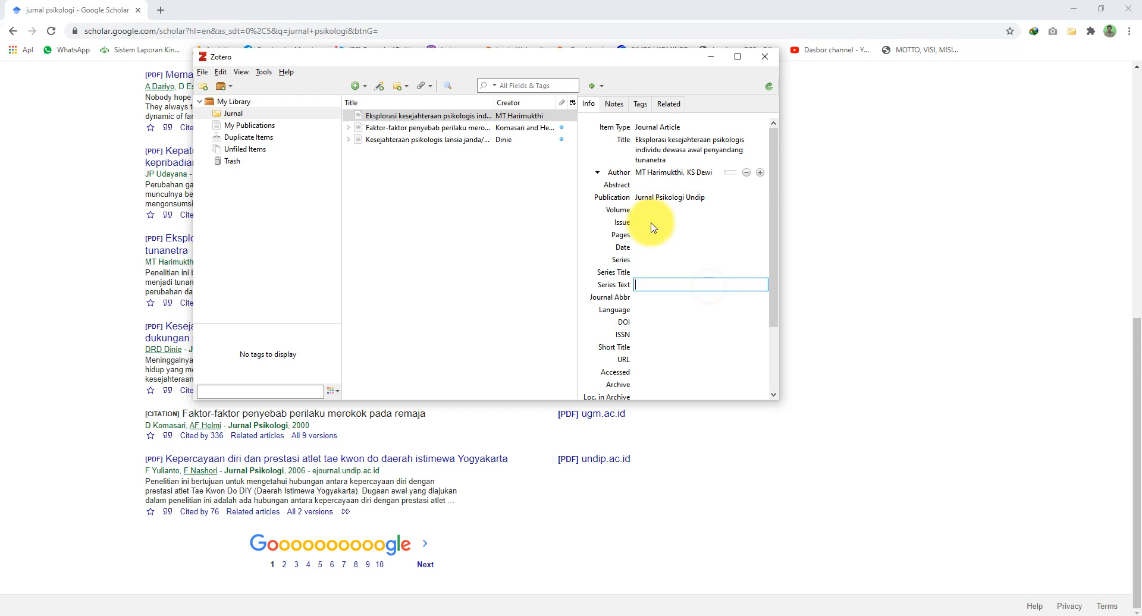
Step: Check the publication year in Google Scholar and set the new Zotero item's date to 2007
left_click(66, 298)
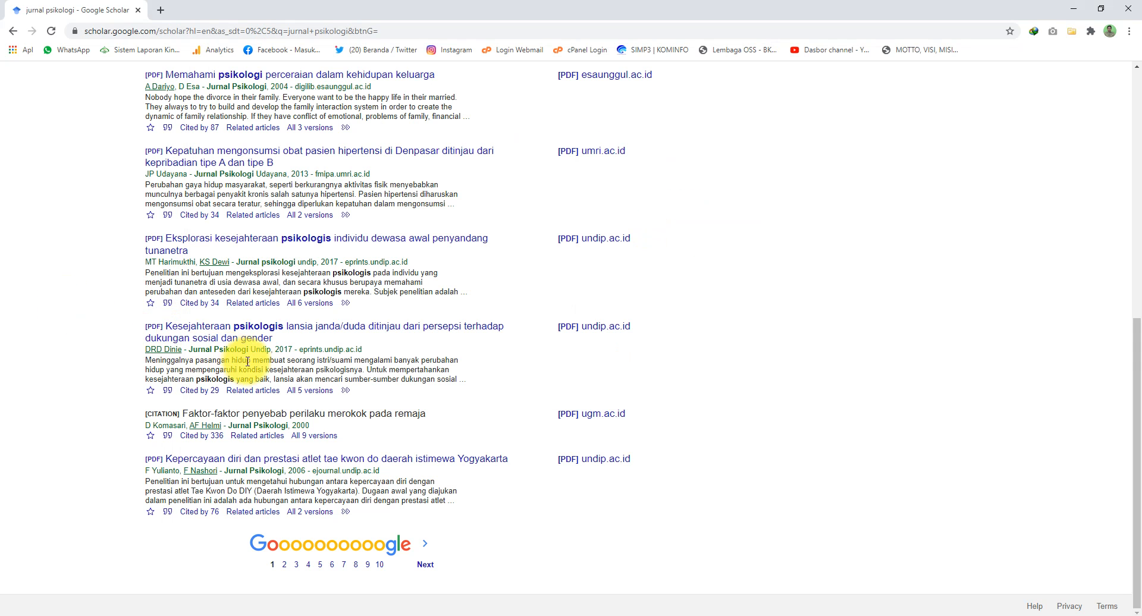
left_click(479, 615)
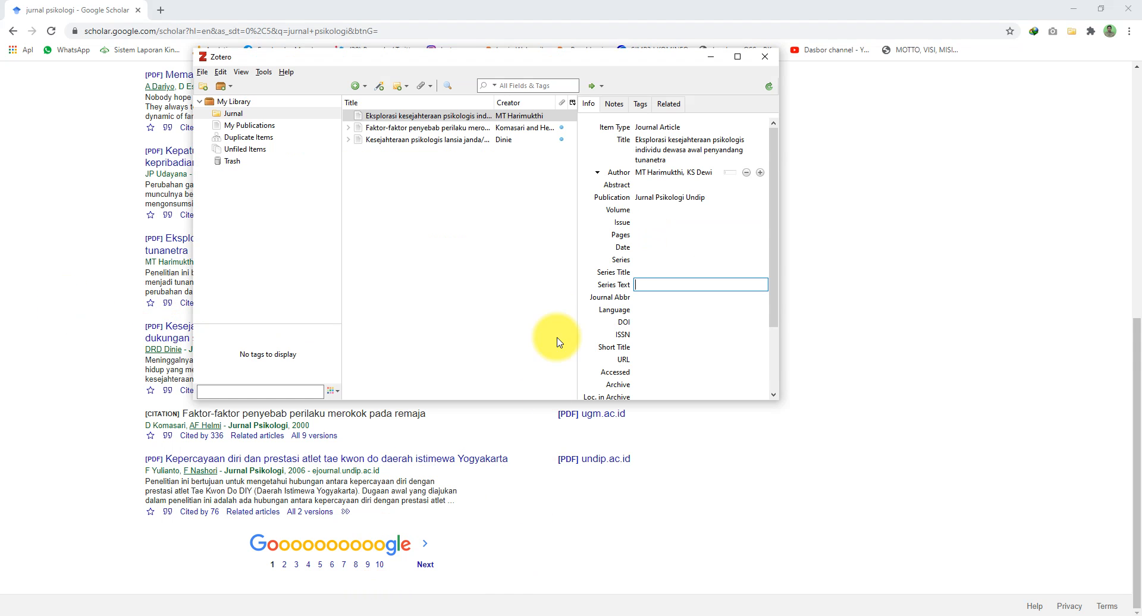
left_click(638, 246)
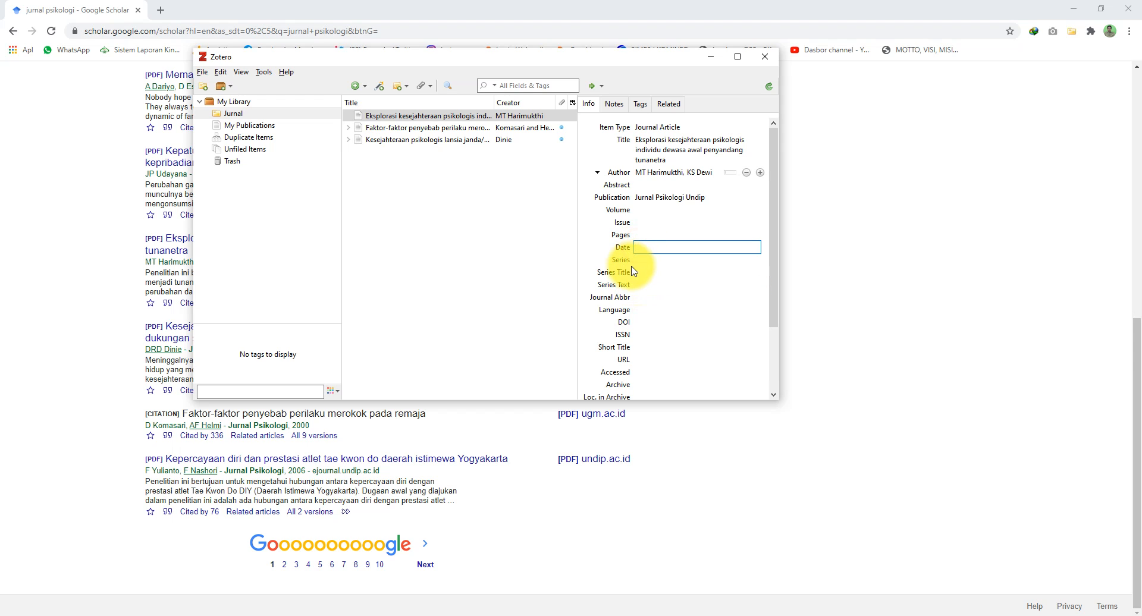
type("2001")
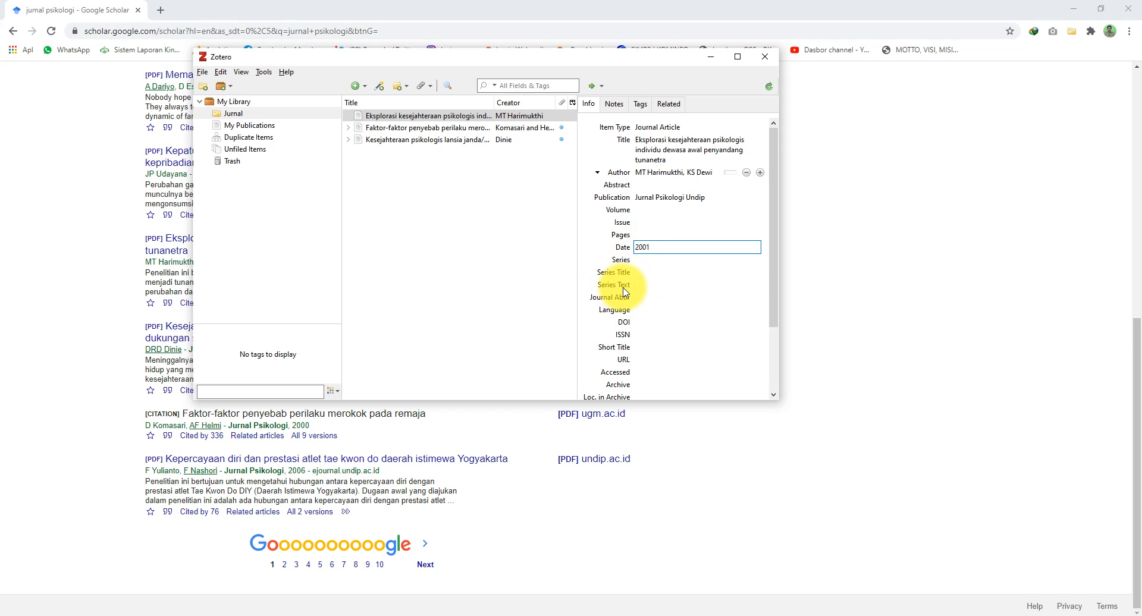
key("BackSpace")
left_click(539, 329)
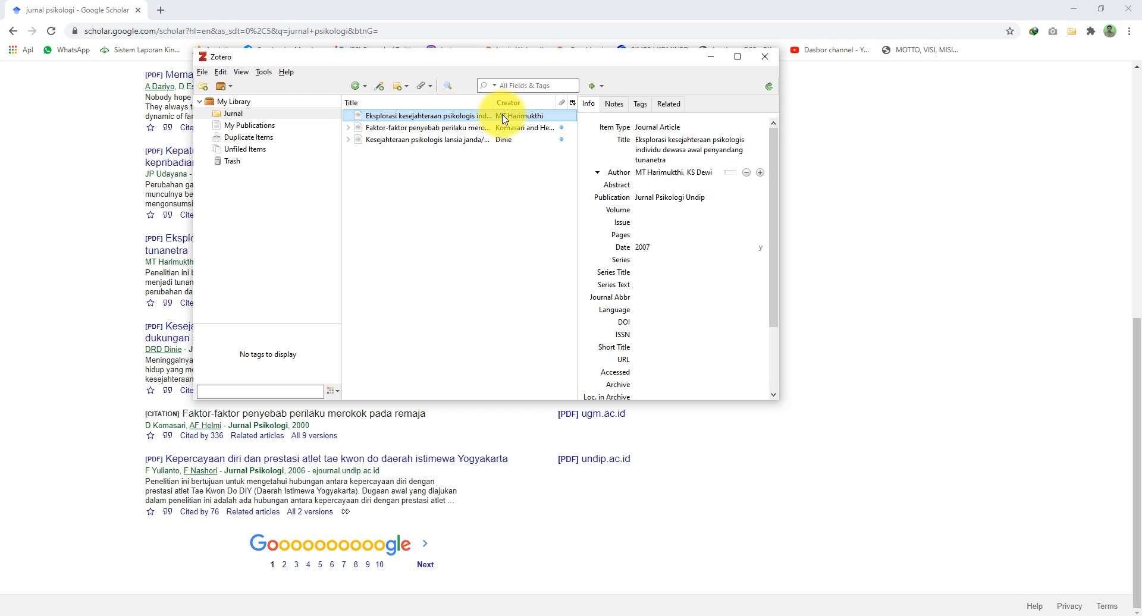
mouse_move(438, 168)
left_mouse_down()
mouse_move(419, 120)
mouse_move(426, 145)
mouse_move(378, 132)
left_mouse_up()
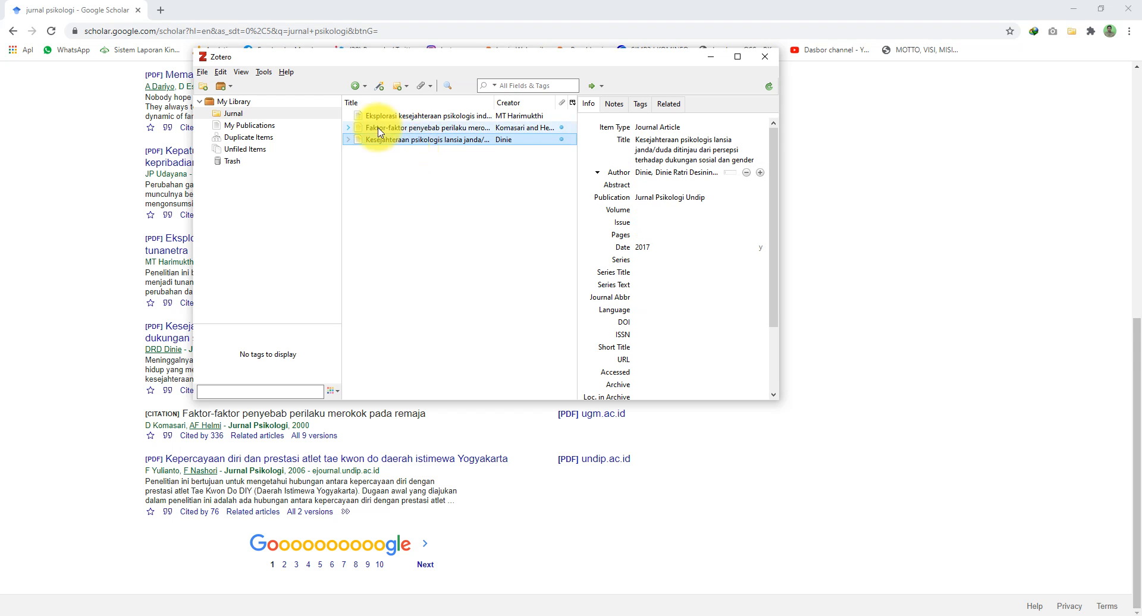
left_click(414, 140)
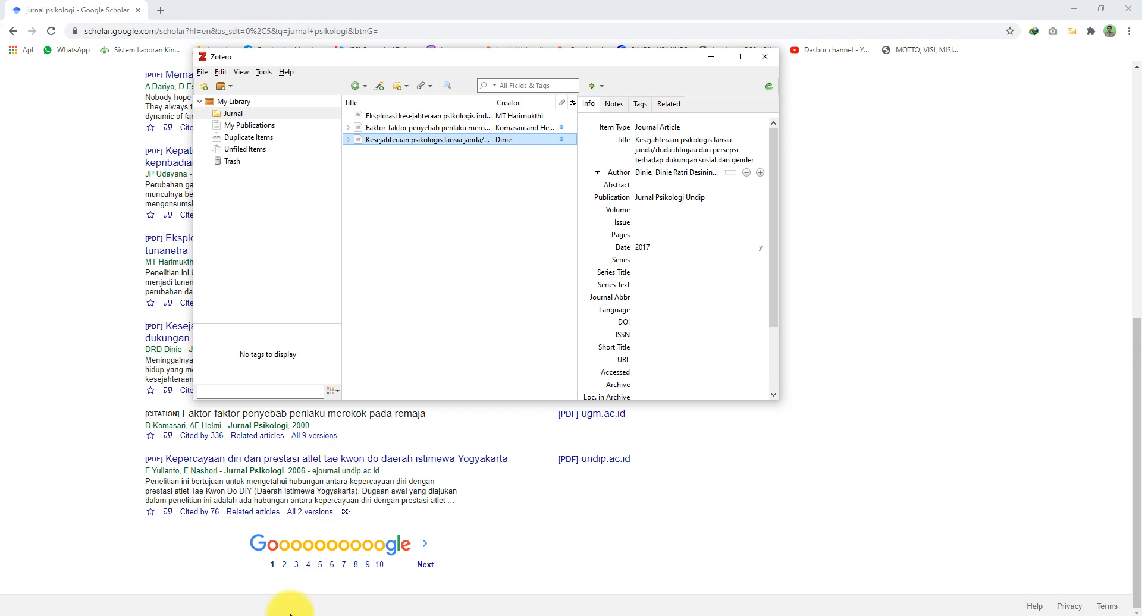
Step: Switch to Microsoft Word 2010 and write "Psikologi adalah sebuah ilmu." in a blank document
left_click(11, 615)
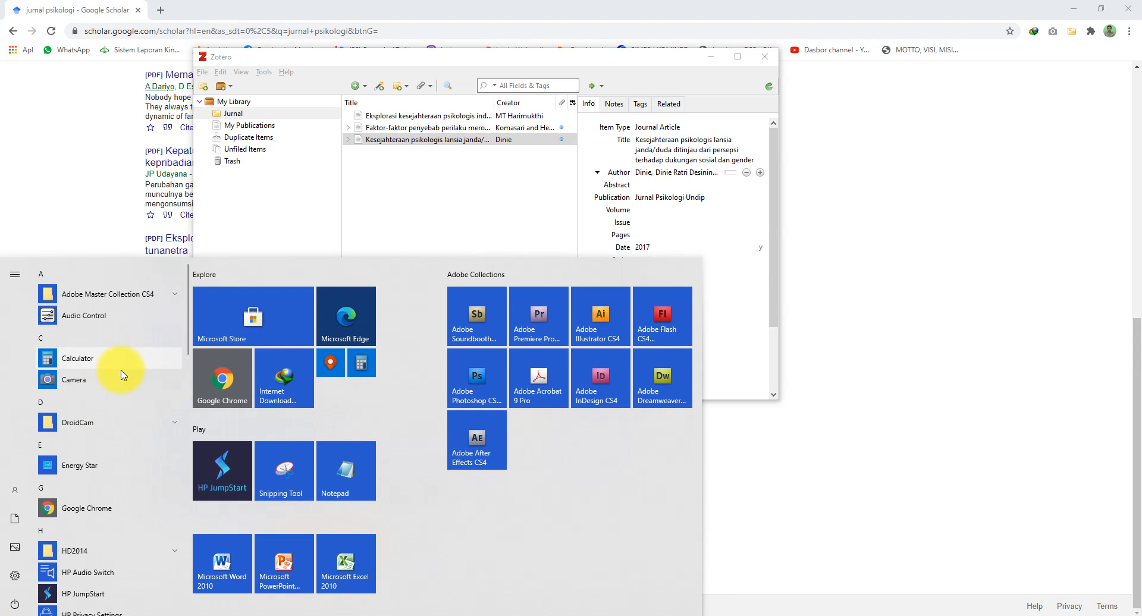
left_click(224, 556)
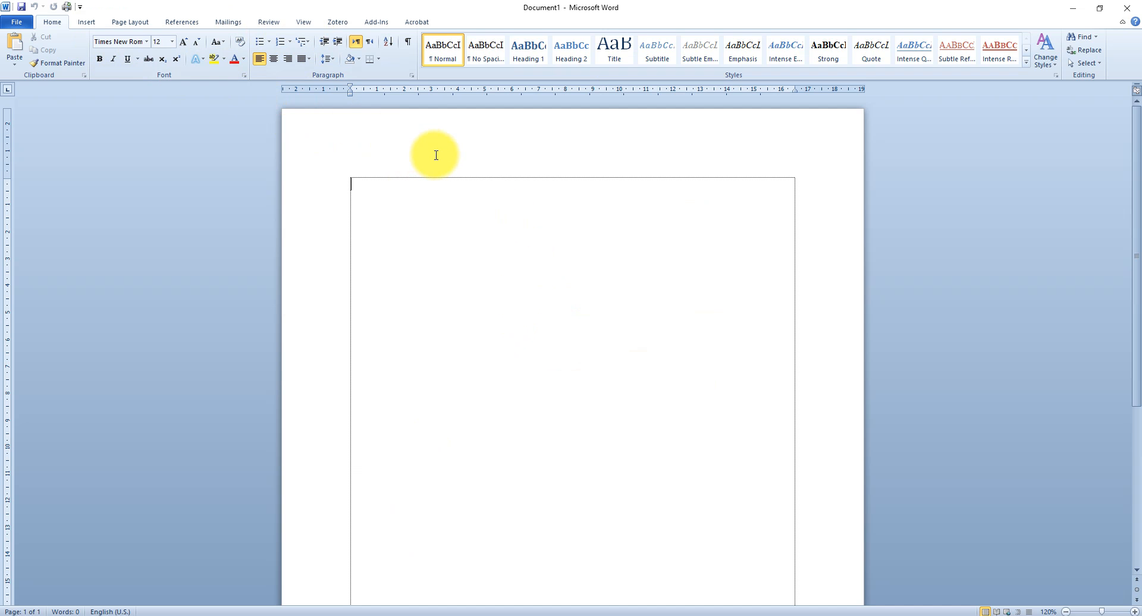
type("pos")
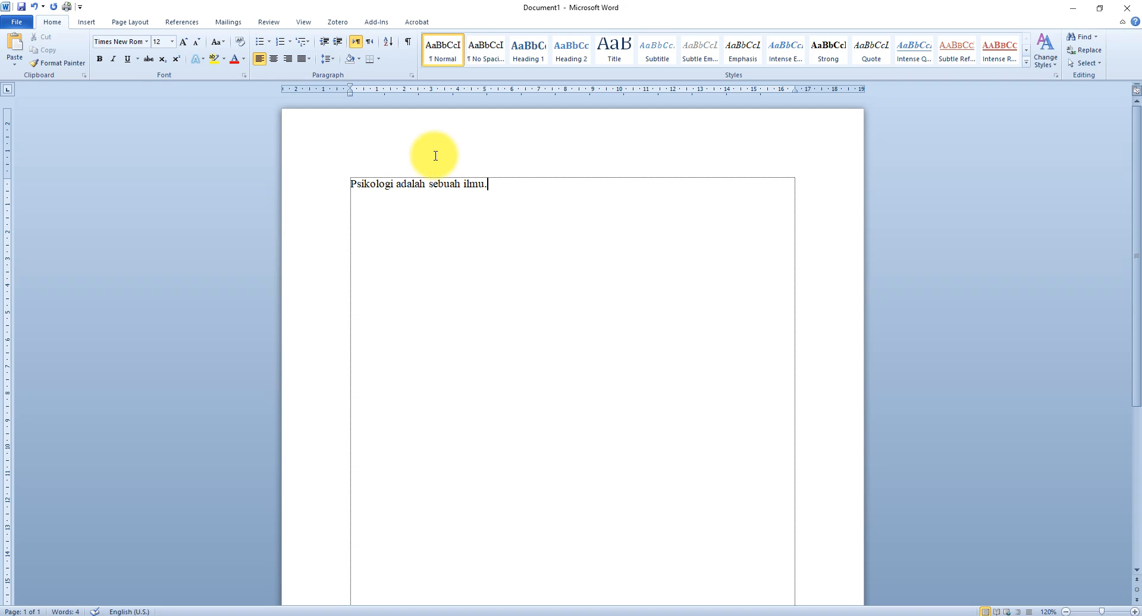
Step: Cite "Kesejahteraan psikologis lansia janda/duda" from Zotero after the sentence as a Chicago 17th edition (full note) footnote in Bahasa Indonesia
left_click(332, 24)
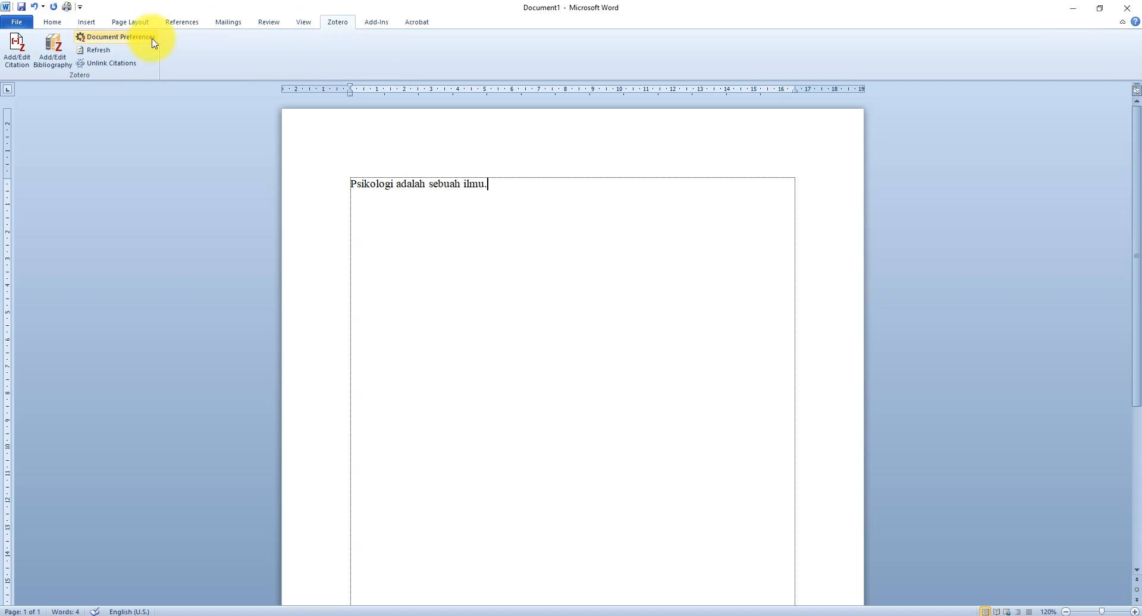
left_click(16, 51)
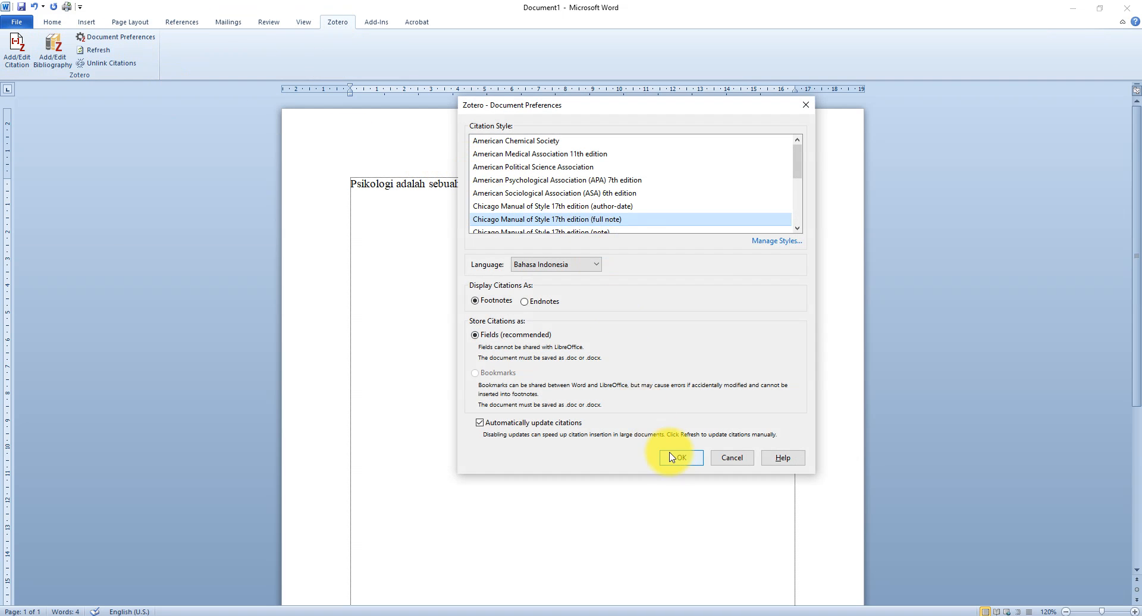
left_click(686, 463)
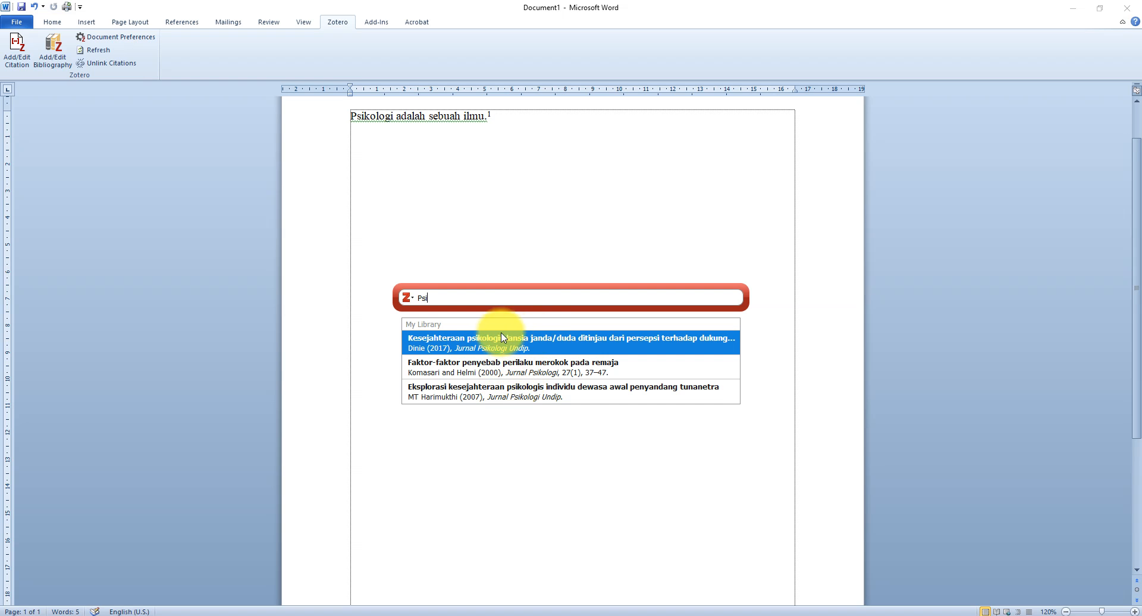
left_click(448, 348)
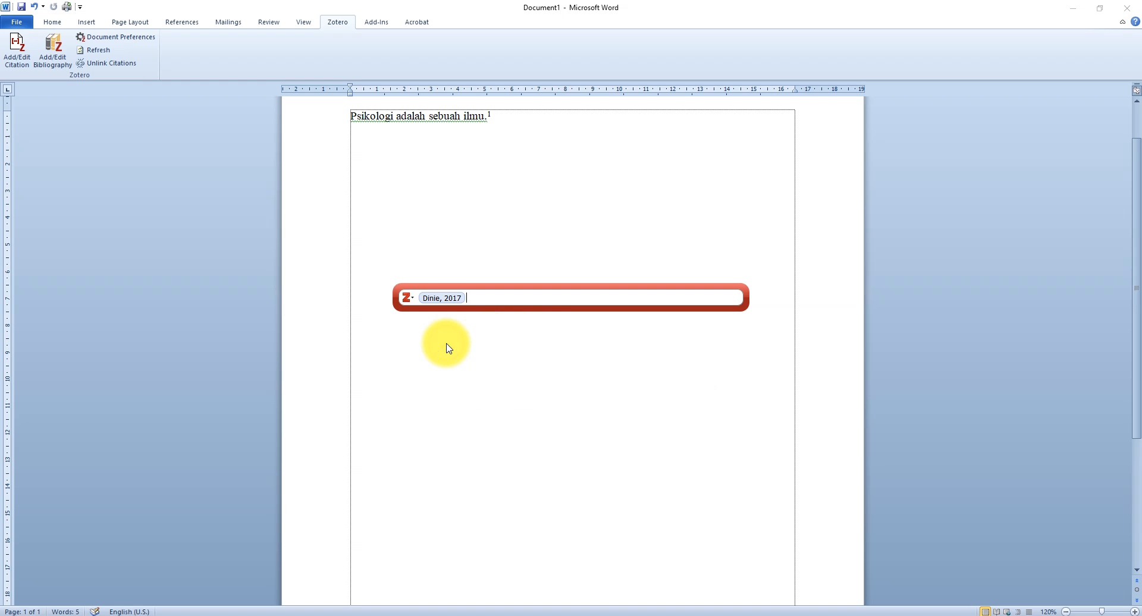
left_click(410, 299)
left_click(474, 296)
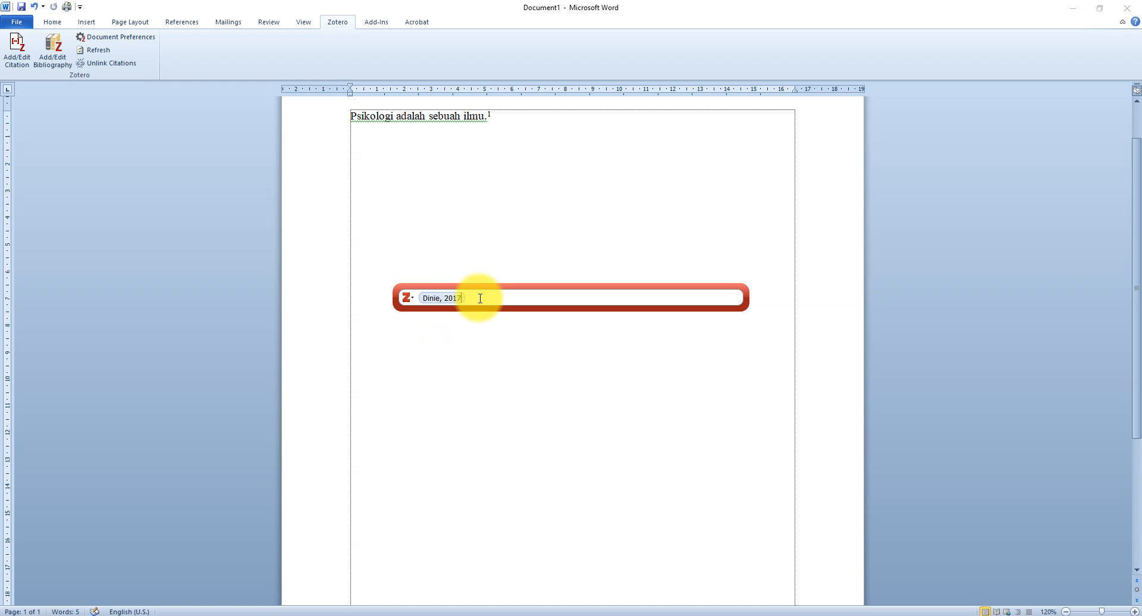
key("Return")
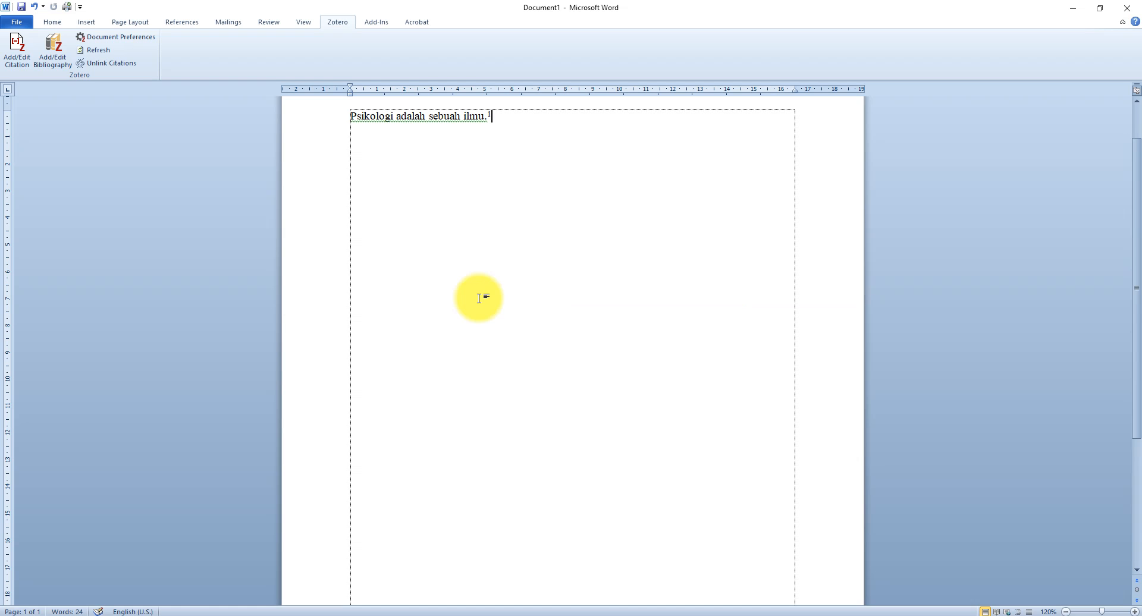
Step: Examine the citation footnote at the end of the page and its reference mark in the body text
scroll(479, 298, "down", 5)
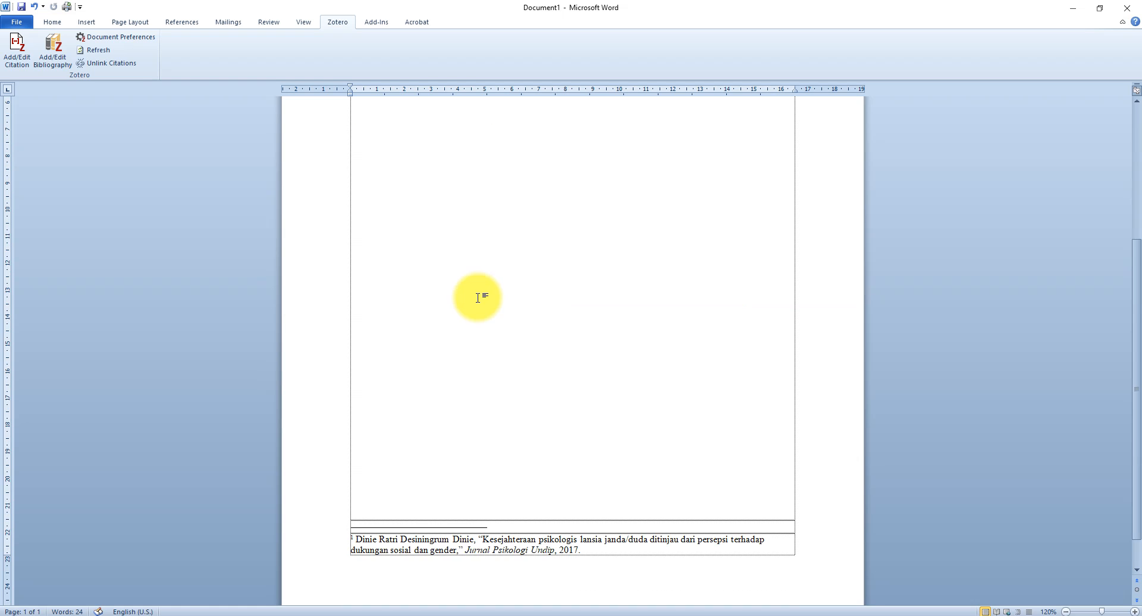
mouse_move(495, 510)
left_mouse_down()
mouse_move(484, 511)
mouse_move(580, 521)
left_mouse_up()
left_click(592, 520)
scroll(515, 436, "up", 6)
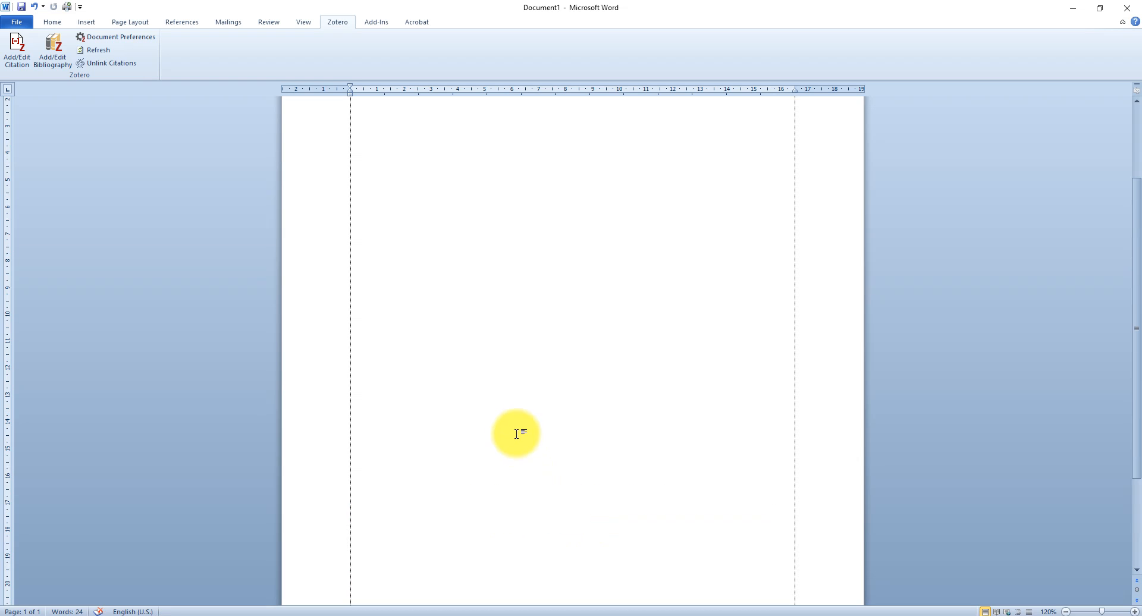
scroll(513, 417, "down", 5)
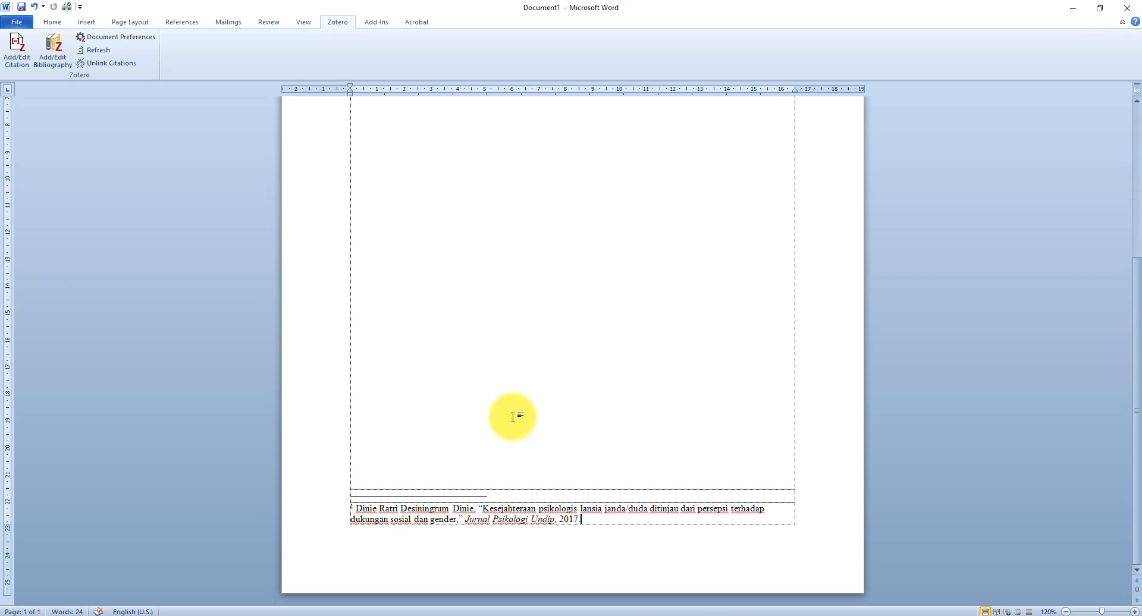
scroll(511, 417, "up", 5)
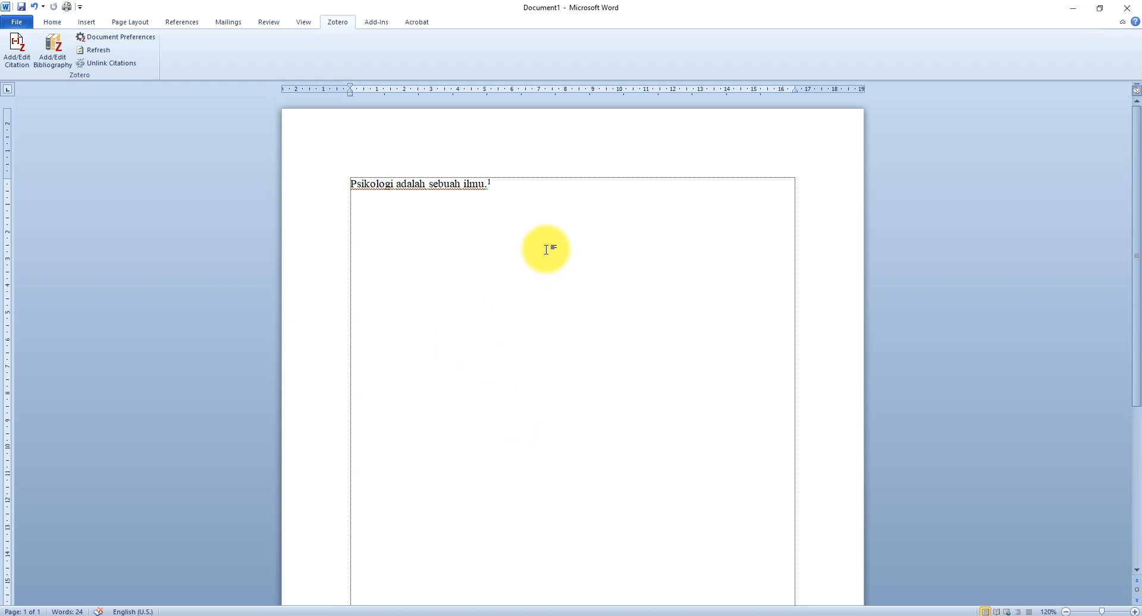
Step: Add the line "Psokologi adalah suatu ilmu pengetahuan." and cite "Faktor-faktor penyebab perilaku merokok pada remaja" after it as a Zotero footnote
left_click(553, 217)
key("Return")
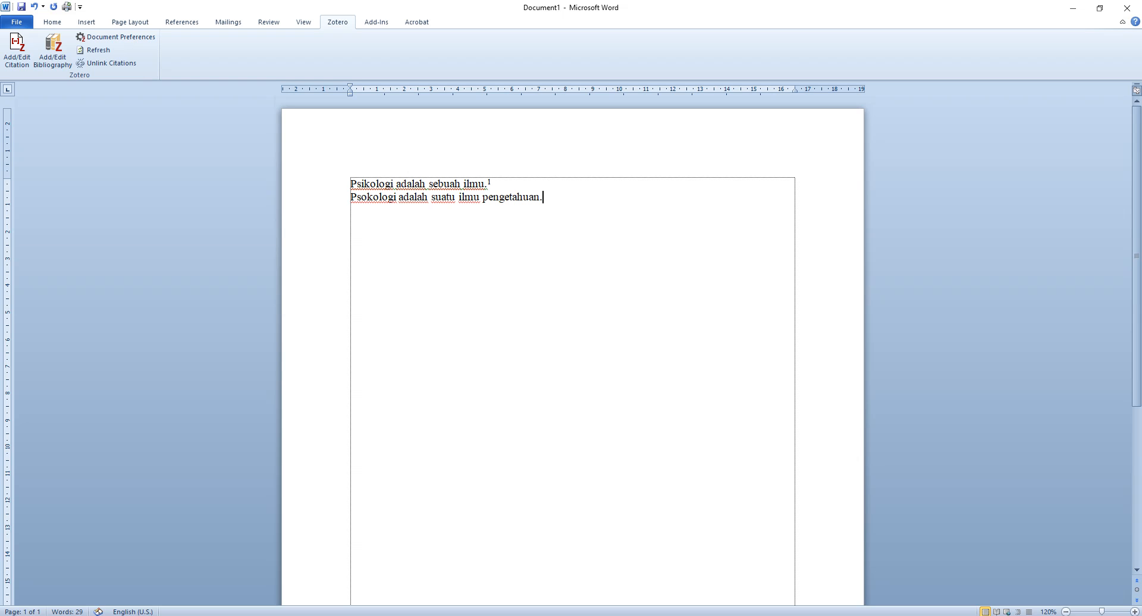
left_click(18, 52)
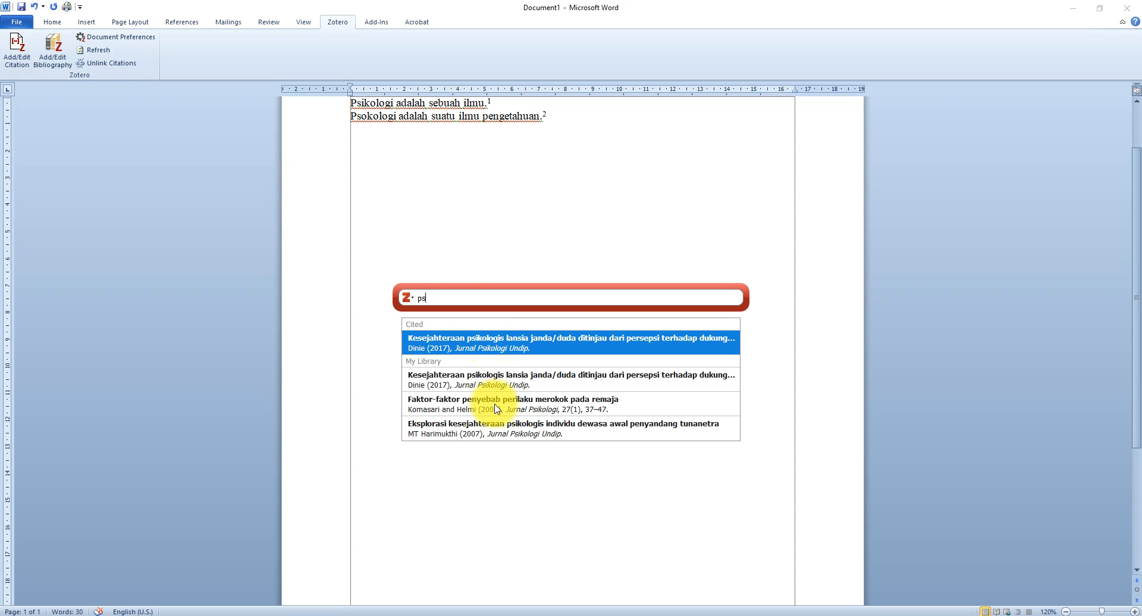
left_click(496, 411)
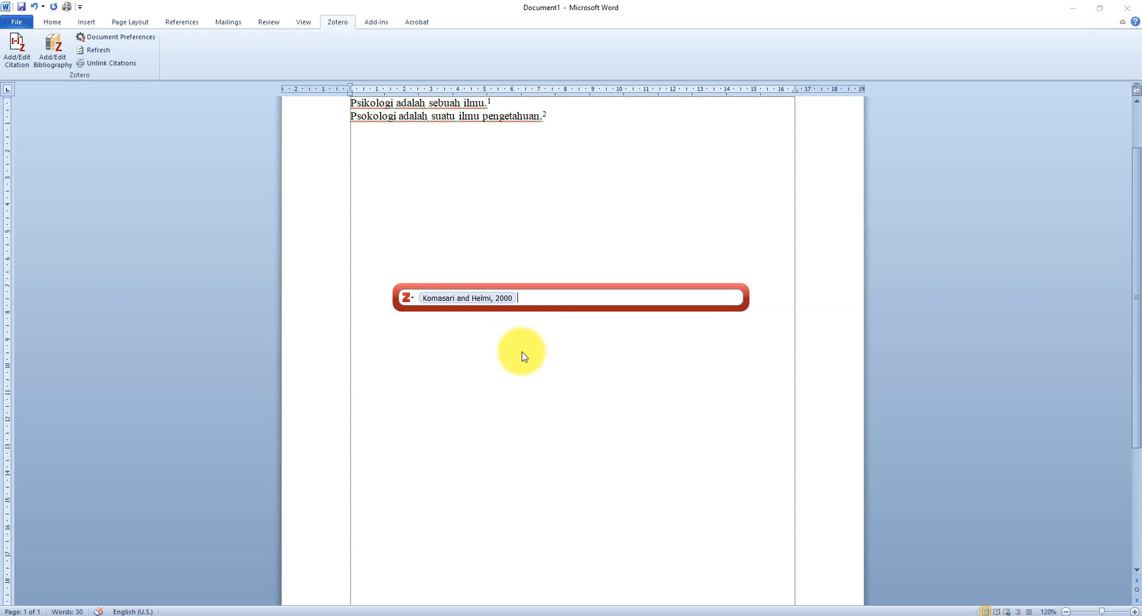
key("Return")
scroll(522, 350, "down", 5)
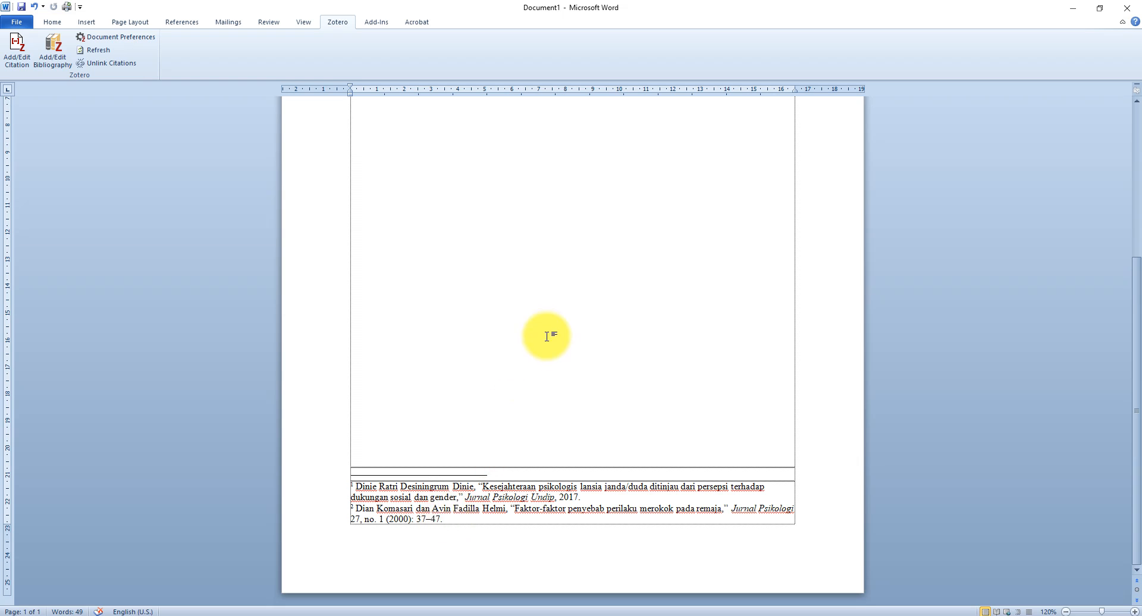
scroll(547, 339, "up", 5)
Step: Add a "Daftar Pustaka" heading below the two sentences and insert the Zotero bibliography under it
key("Return")
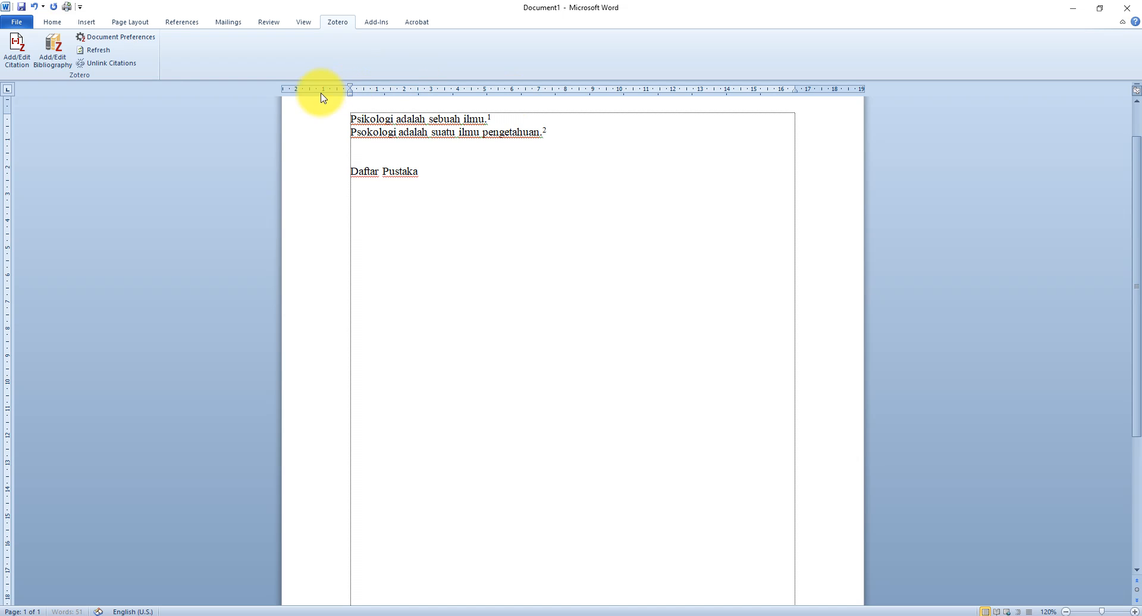
left_click(52, 55)
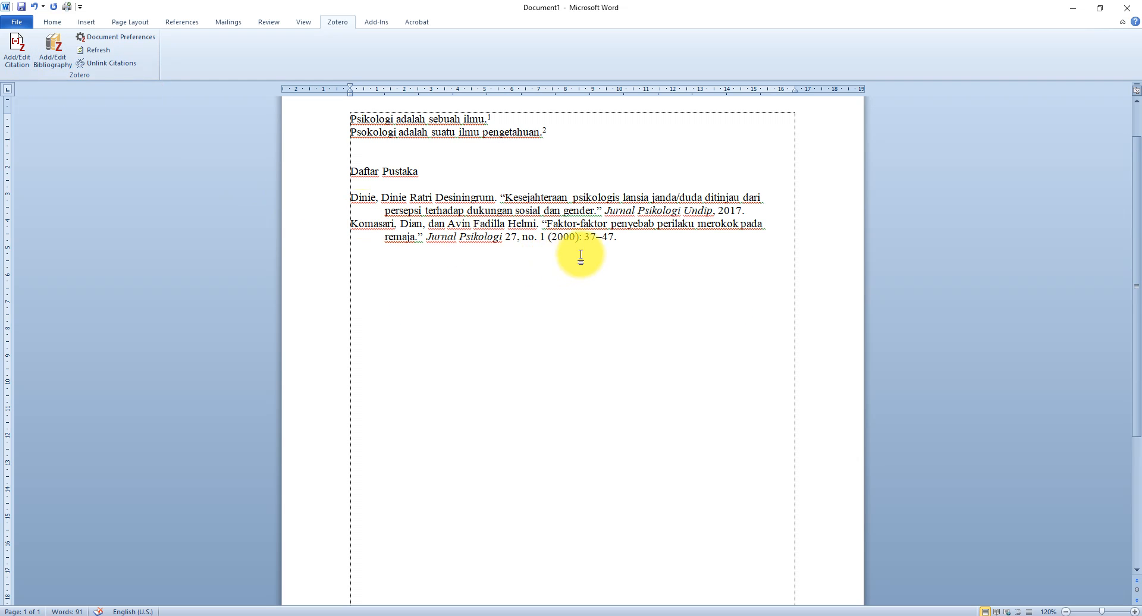
left_click_drag(622, 239, 347, 198)
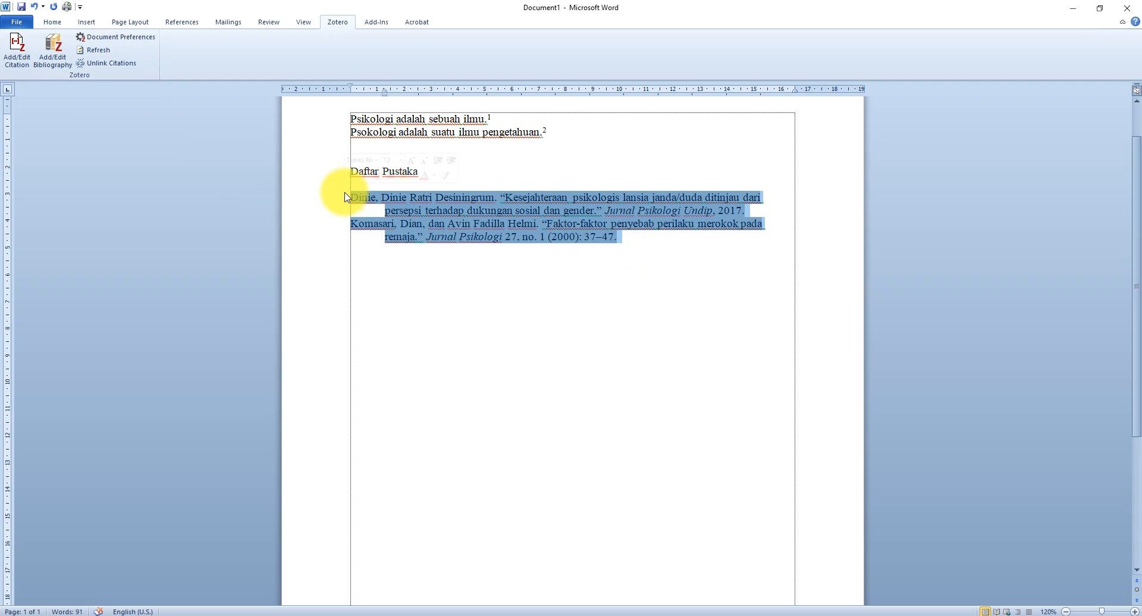
left_click(586, 295)
scroll(500, 269, "up", 1)
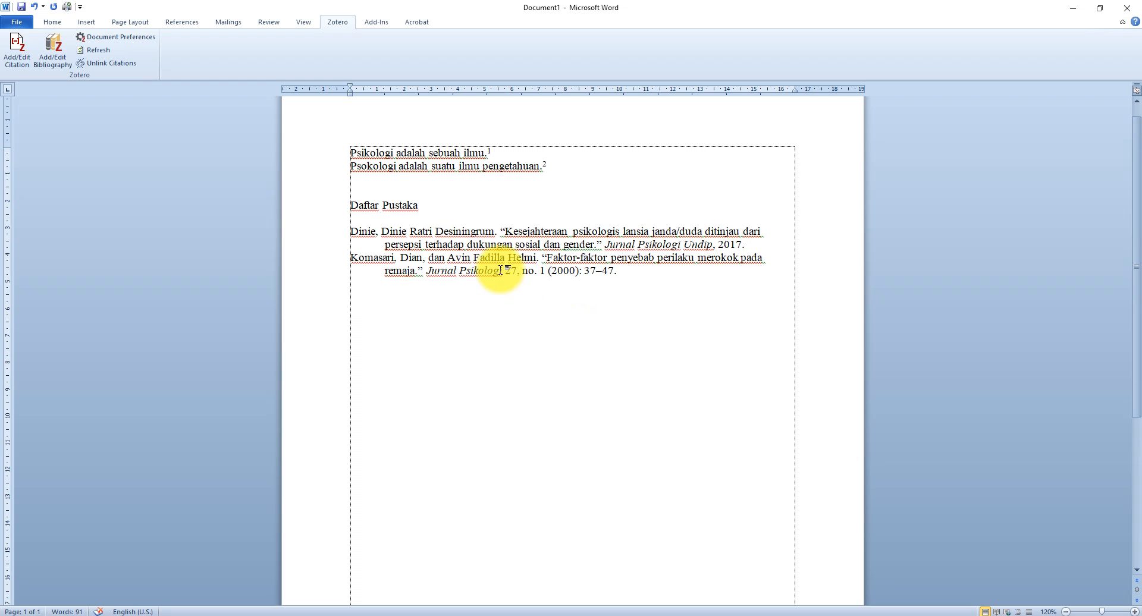
scroll(500, 270, "up", 1)
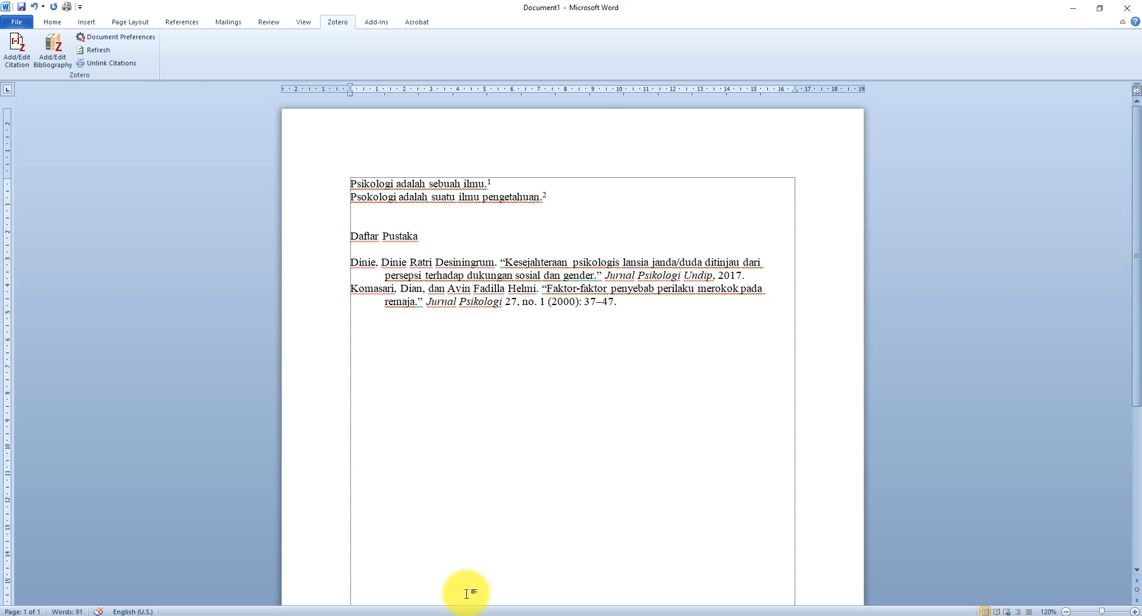
Step: Switch to Zotero and create a new collection named "Book Psikologi" in My Library
left_click(486, 615)
left_click(426, 227)
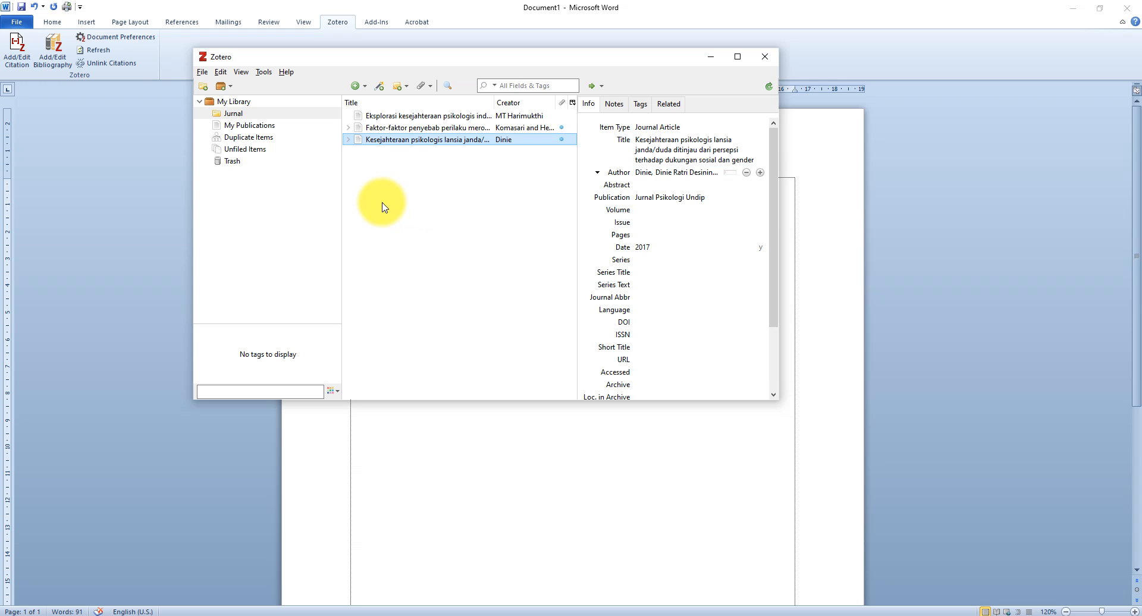
left_click(203, 87)
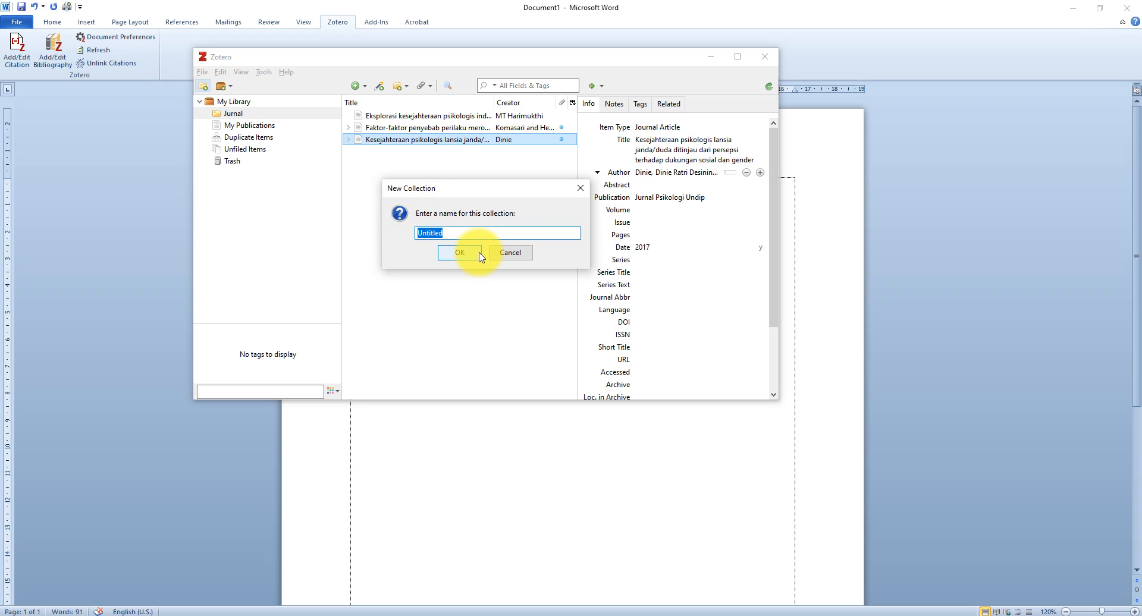
type("Book Psikologi")
left_click(480, 254)
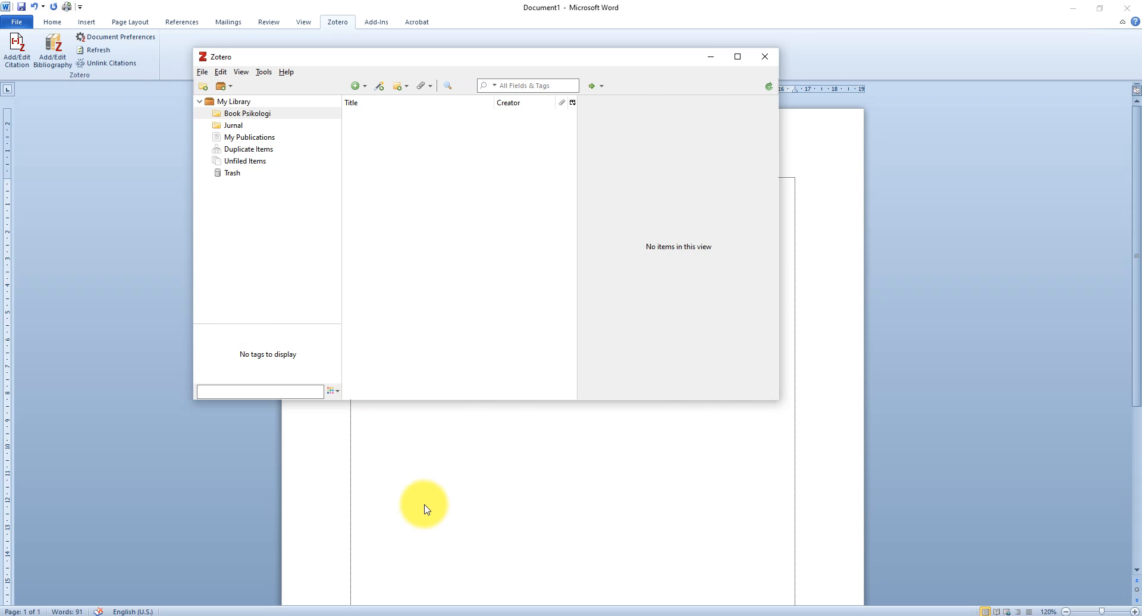
left_click(427, 493)
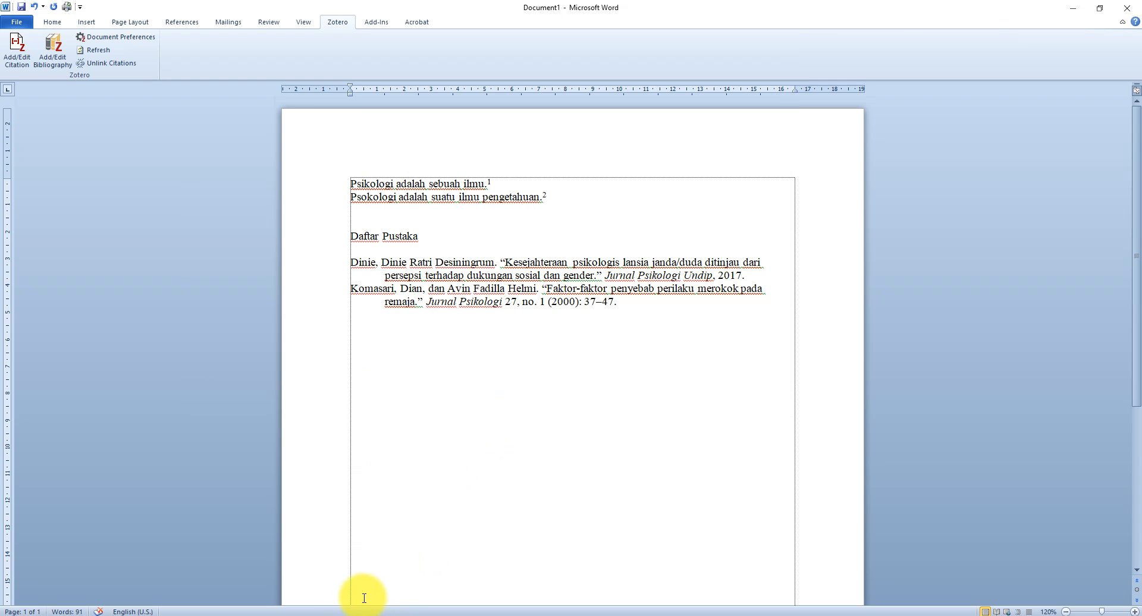
left_click(291, 615)
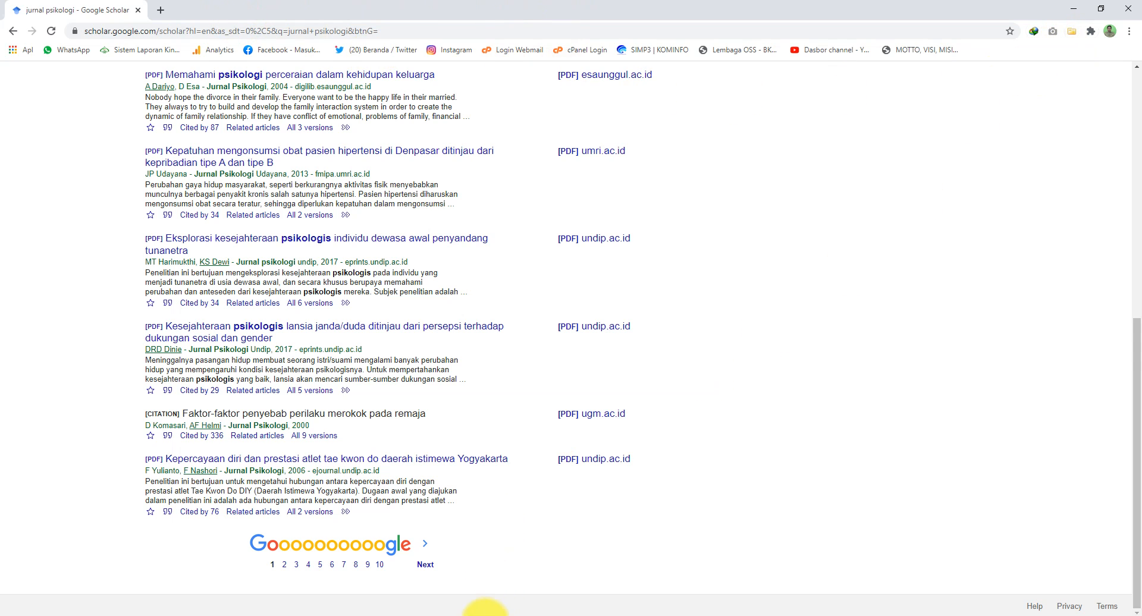
left_click(487, 608)
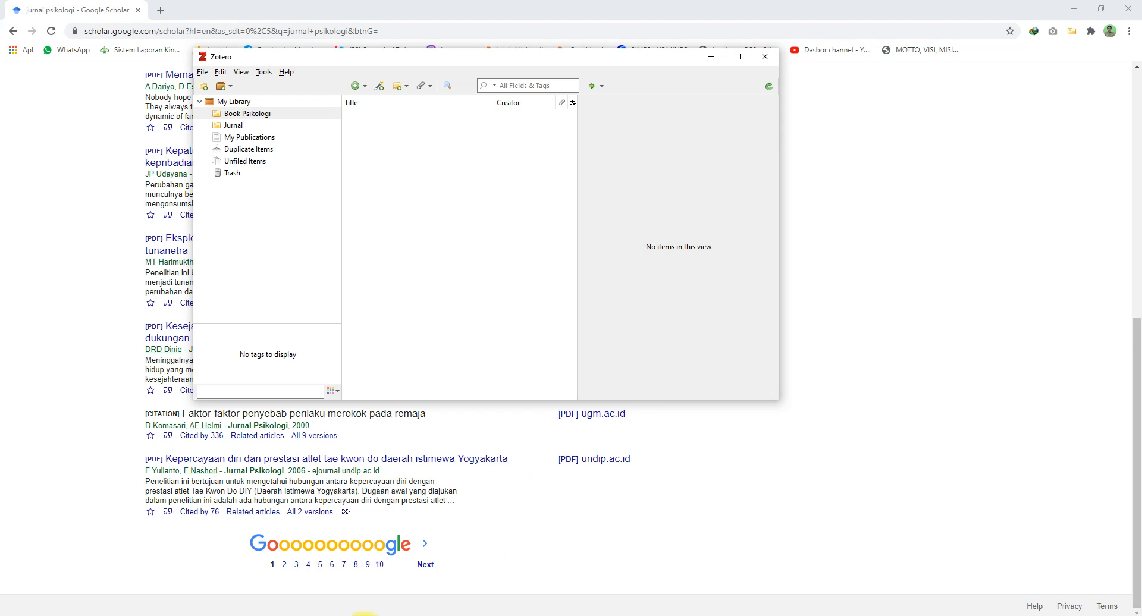
left_click(365, 615)
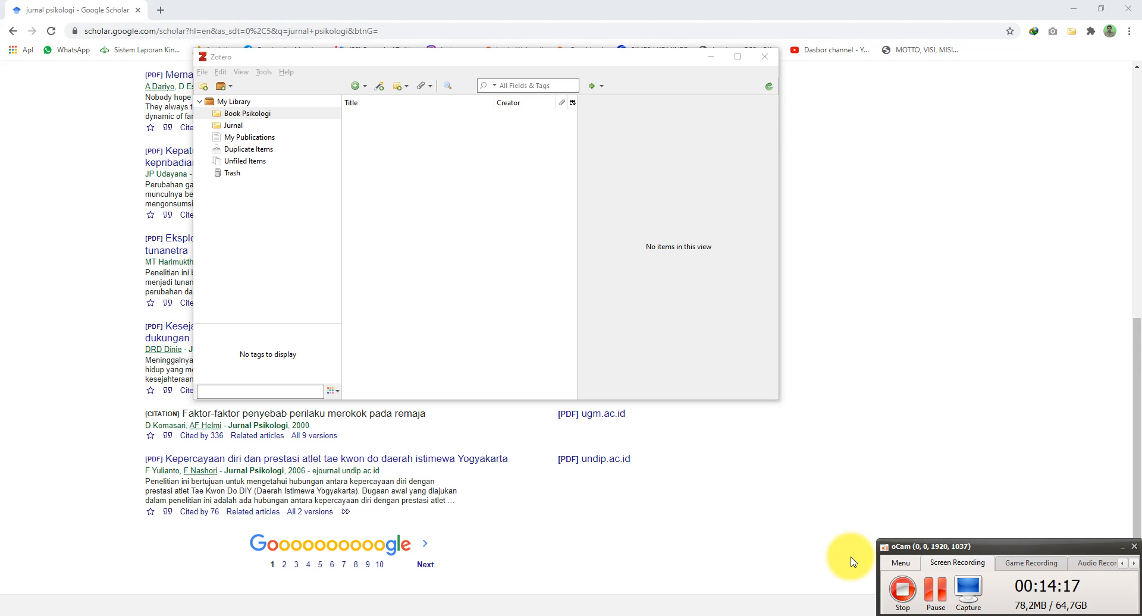